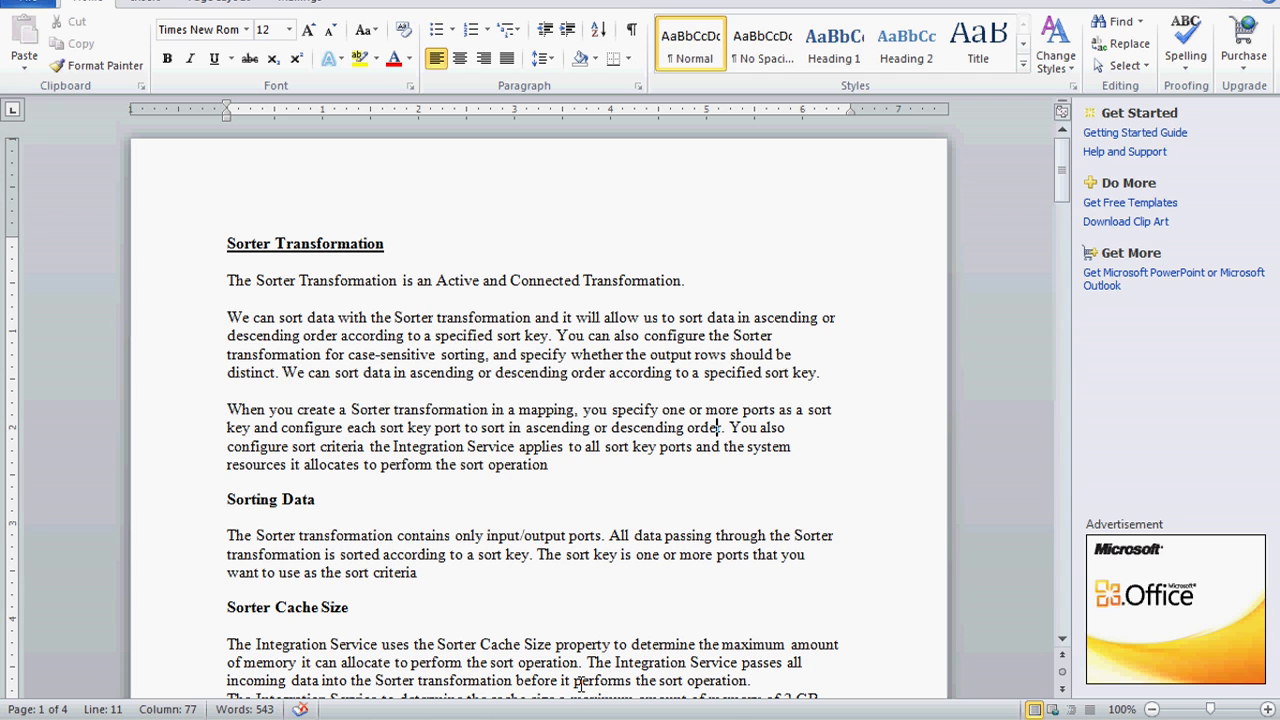
Switch to PowerCenter Designer and review the srt_emp Sorter's general settings, ports, ENAME sort direction options and properties.
{"action": "key", "text": "alt+Tab"}
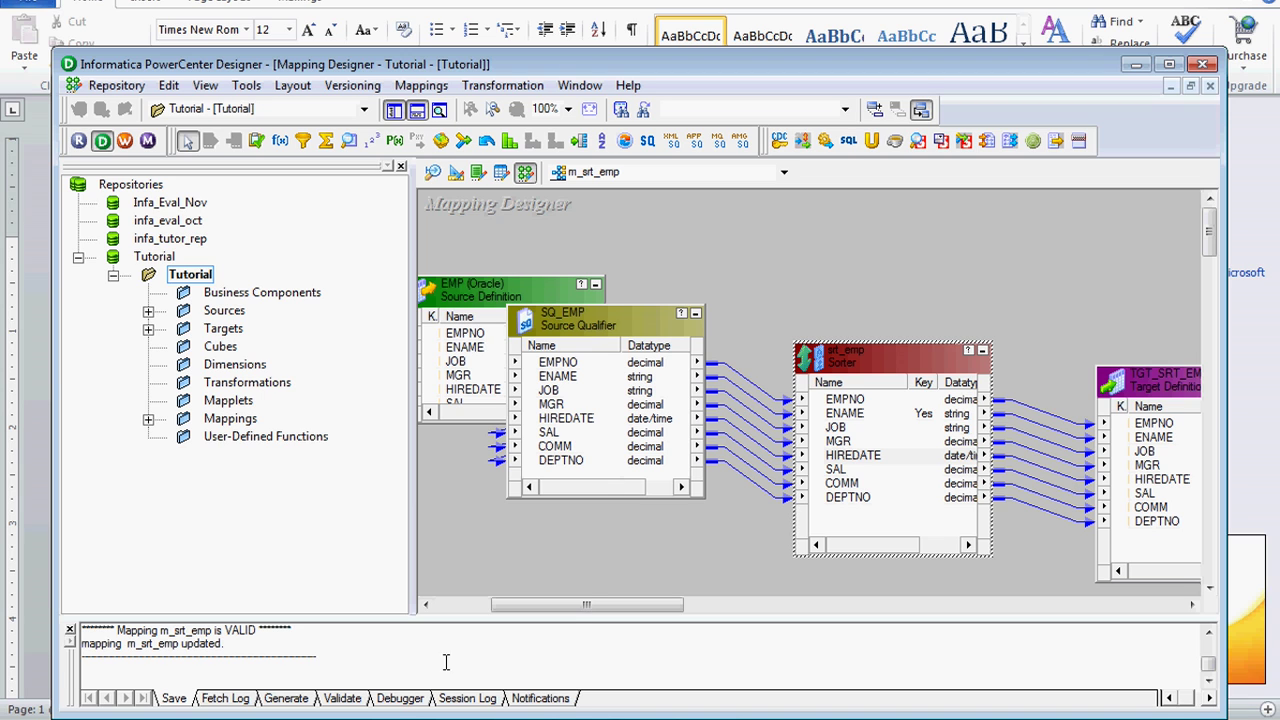
{"action": "double_click", "coordinate": [886, 486]}
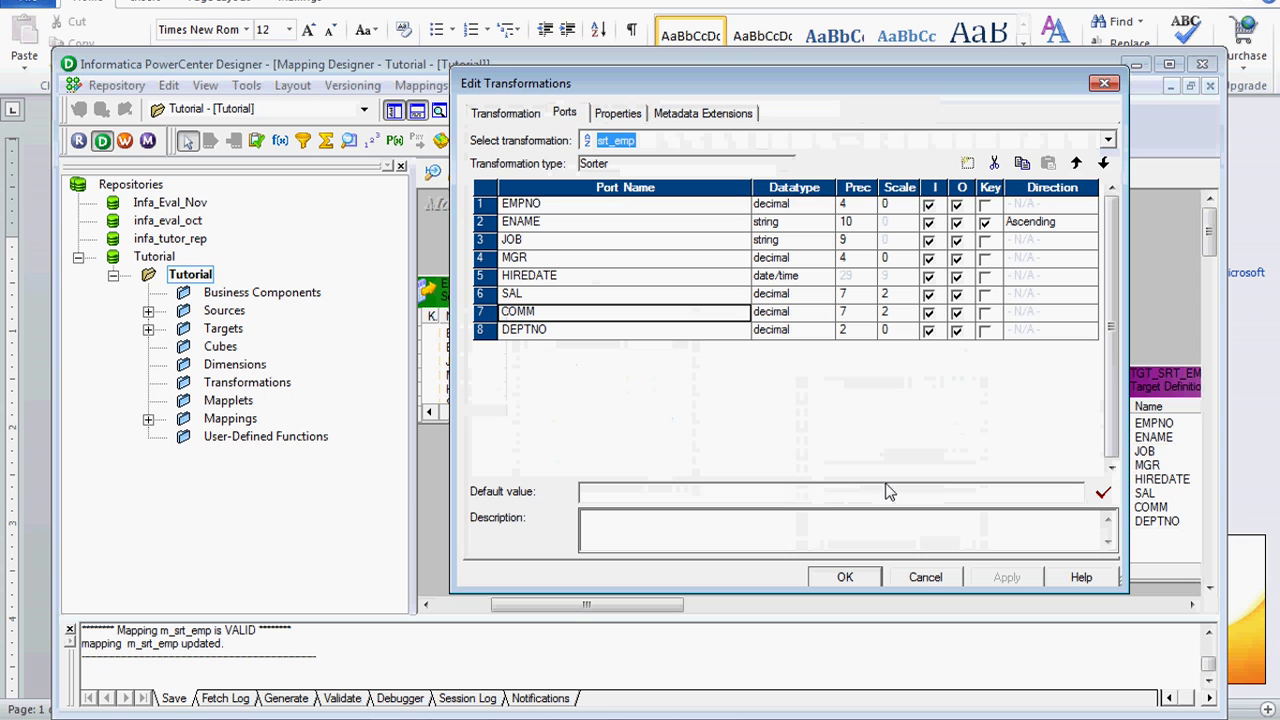
{"action": "left_click", "coordinate": [506, 113]}
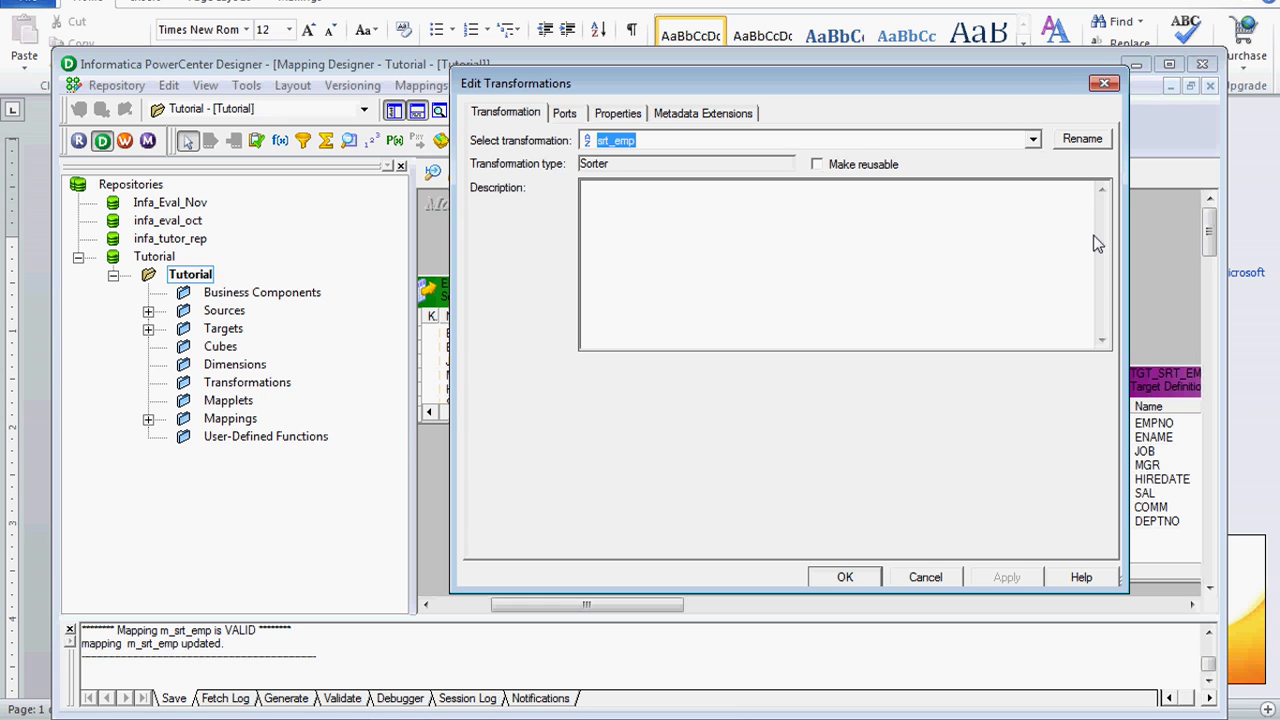
{"action": "left_click", "coordinate": [566, 114]}
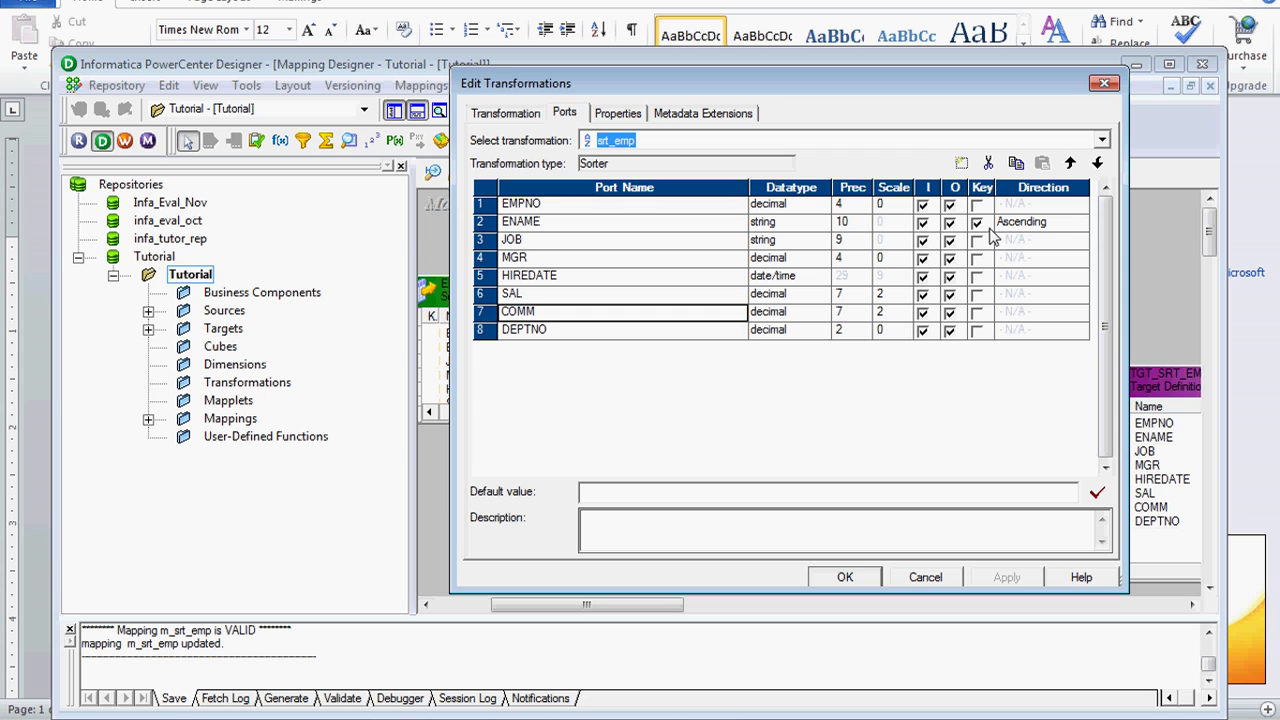
{"action": "left_click", "coordinate": [1046, 224]}
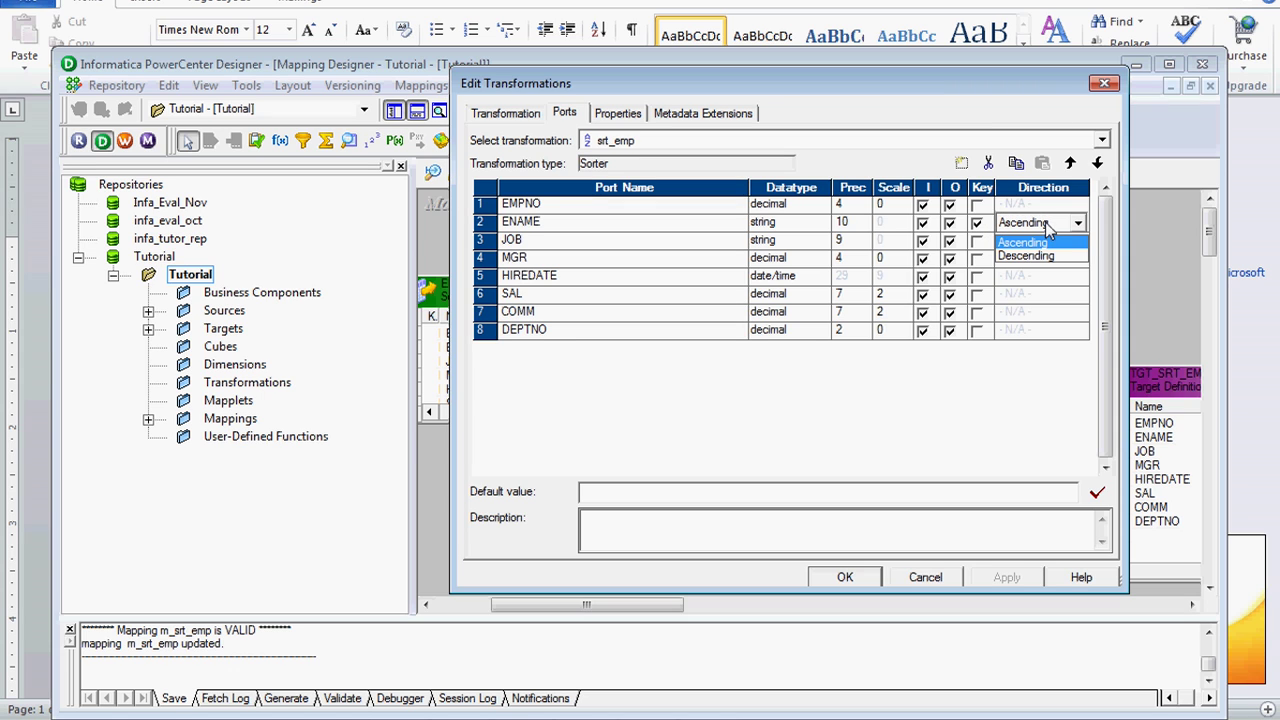
{"action": "left_click", "coordinate": [1047, 228]}
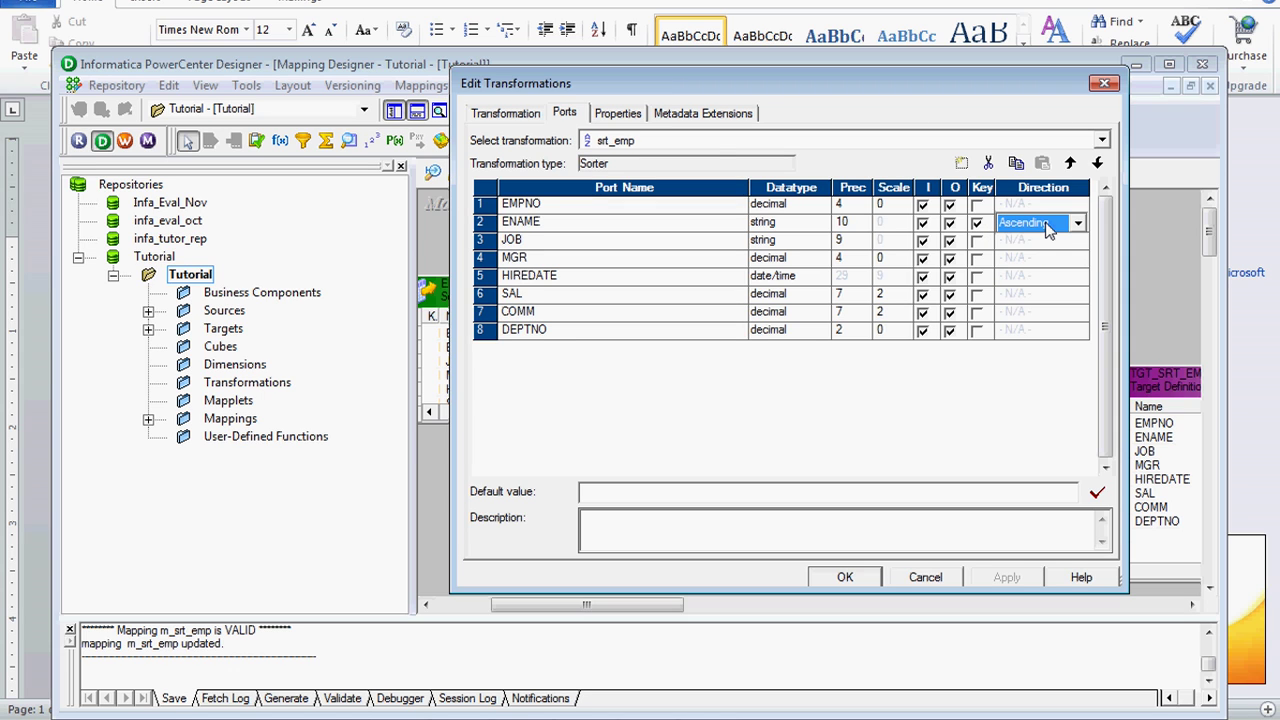
{"action": "left_click", "coordinate": [637, 116]}
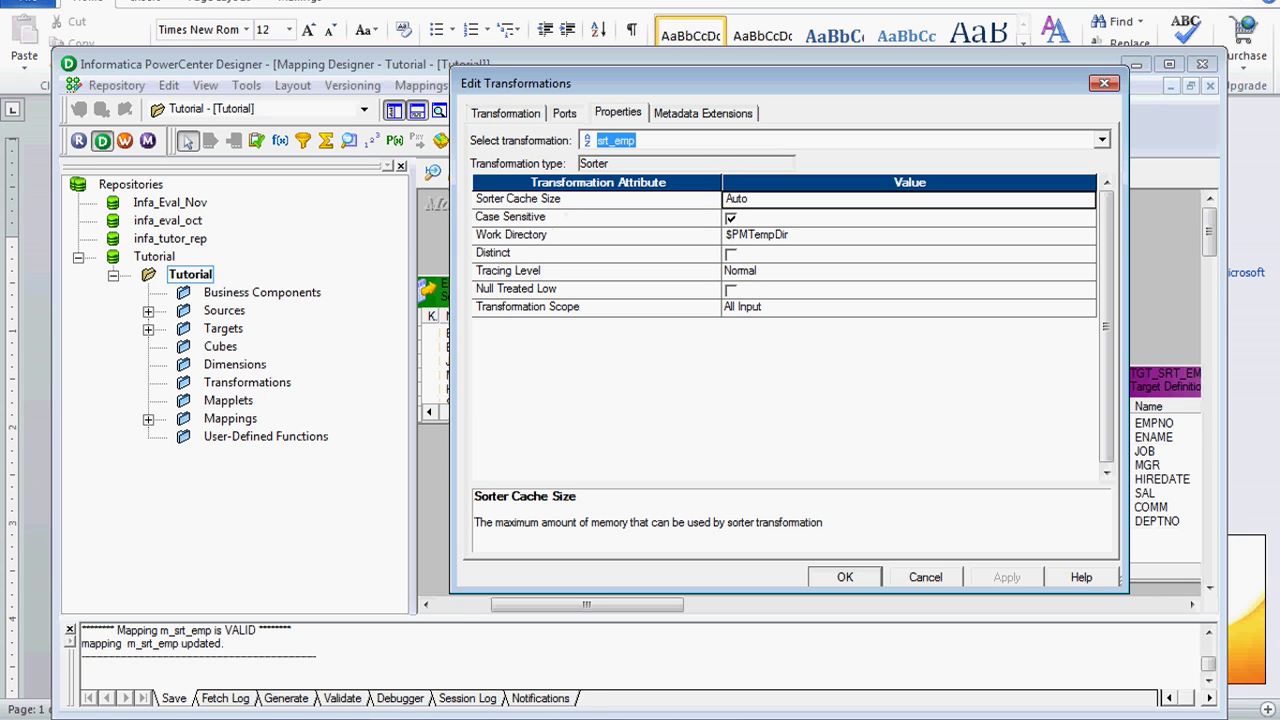
Compare the Sorter's properties with the Word notes on Sorter Cache Size, Case Sensitive and Work Directory.
{"action": "key", "text": "alt+Tab"}
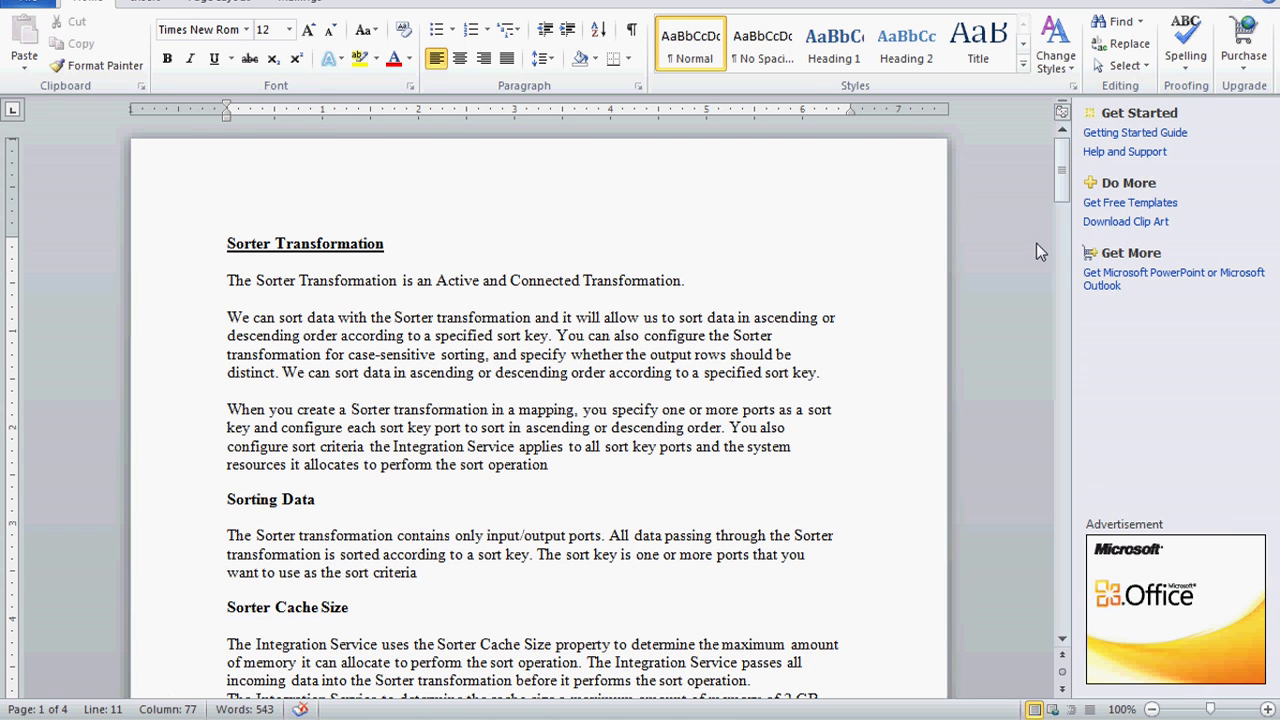
{"action": "left_click_drag", "start_coordinate": [1060, 204], "coordinate": [1057, 227]}
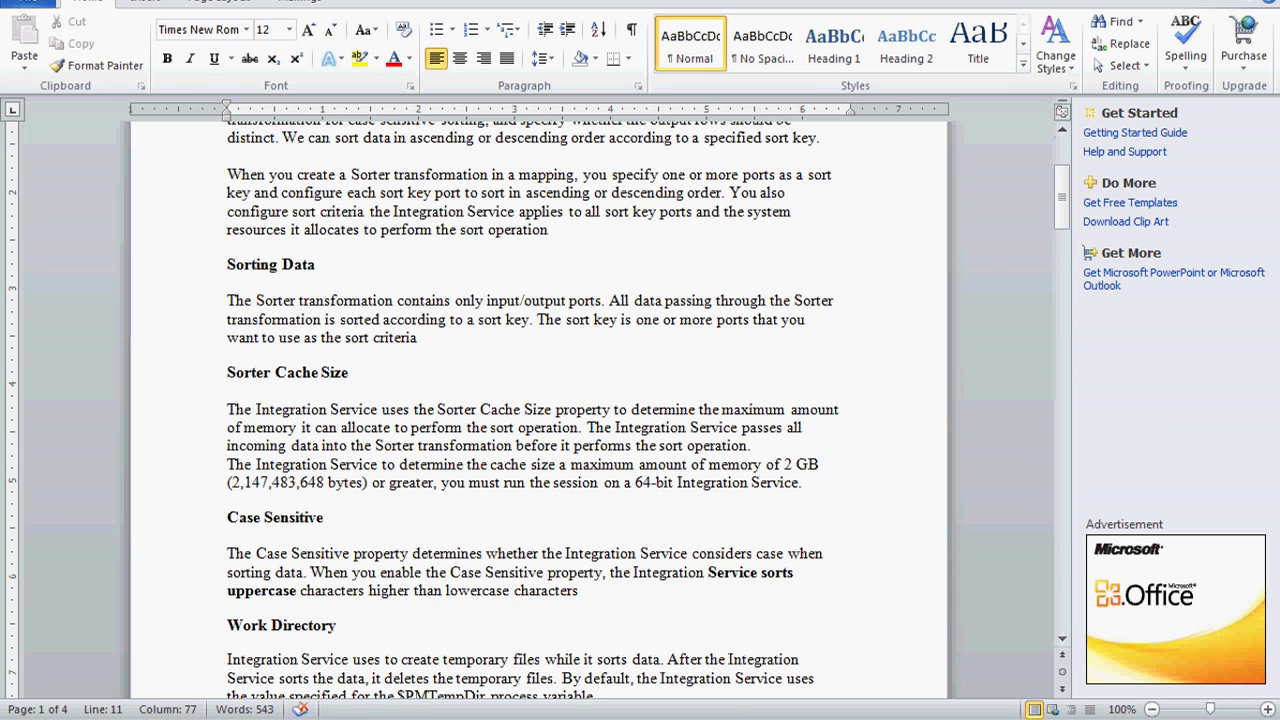
{"action": "key", "text": "alt+Tab"}
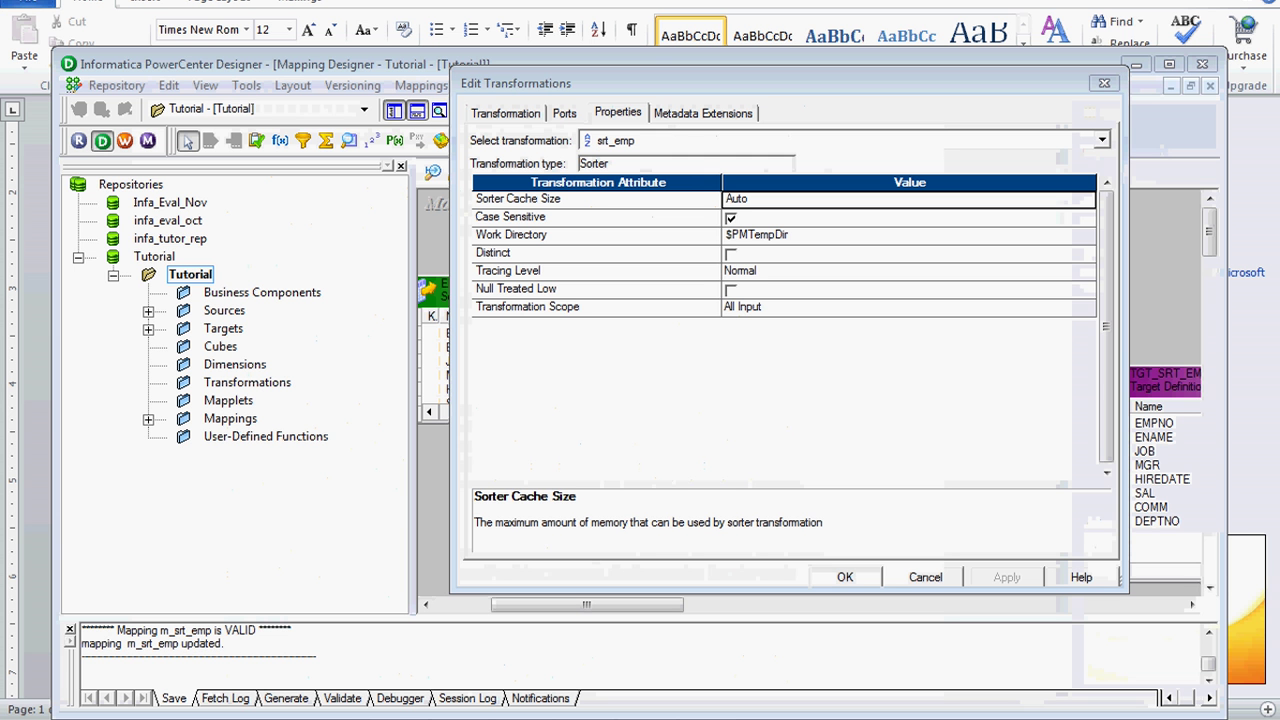
{"action": "key", "text": "alt+Tab"}
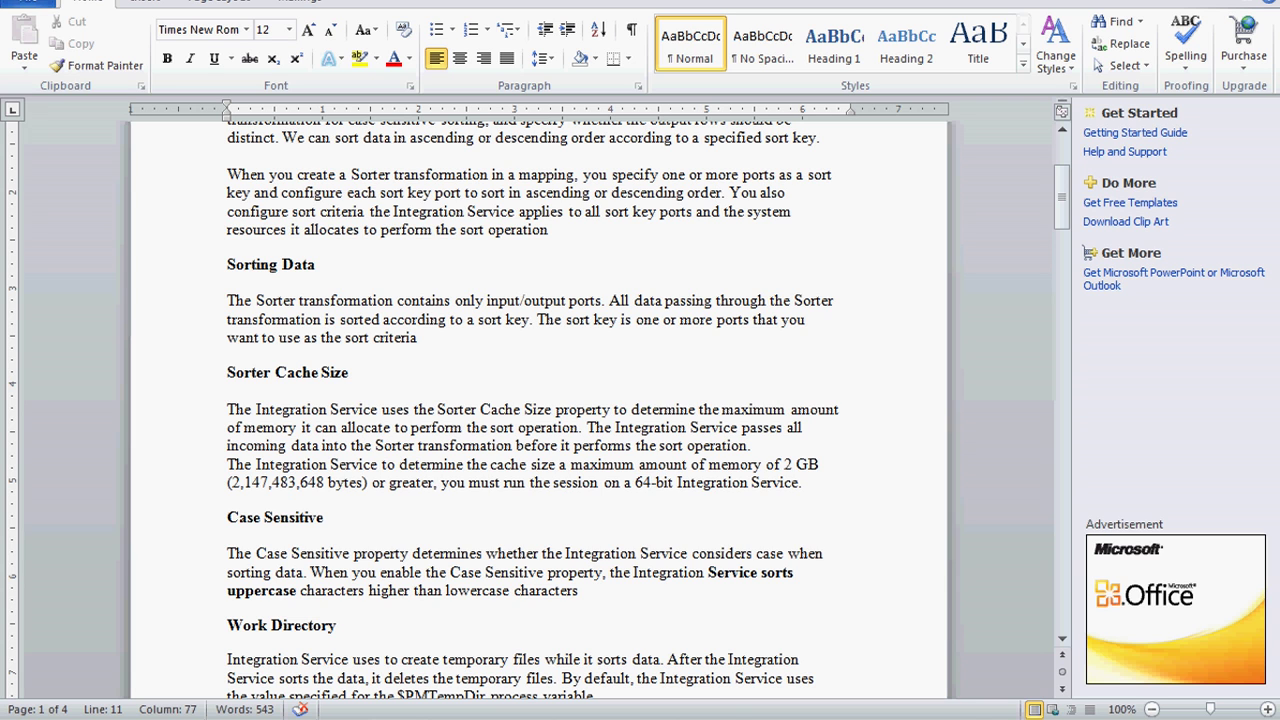
{"action": "key", "text": "alt+Tab"}
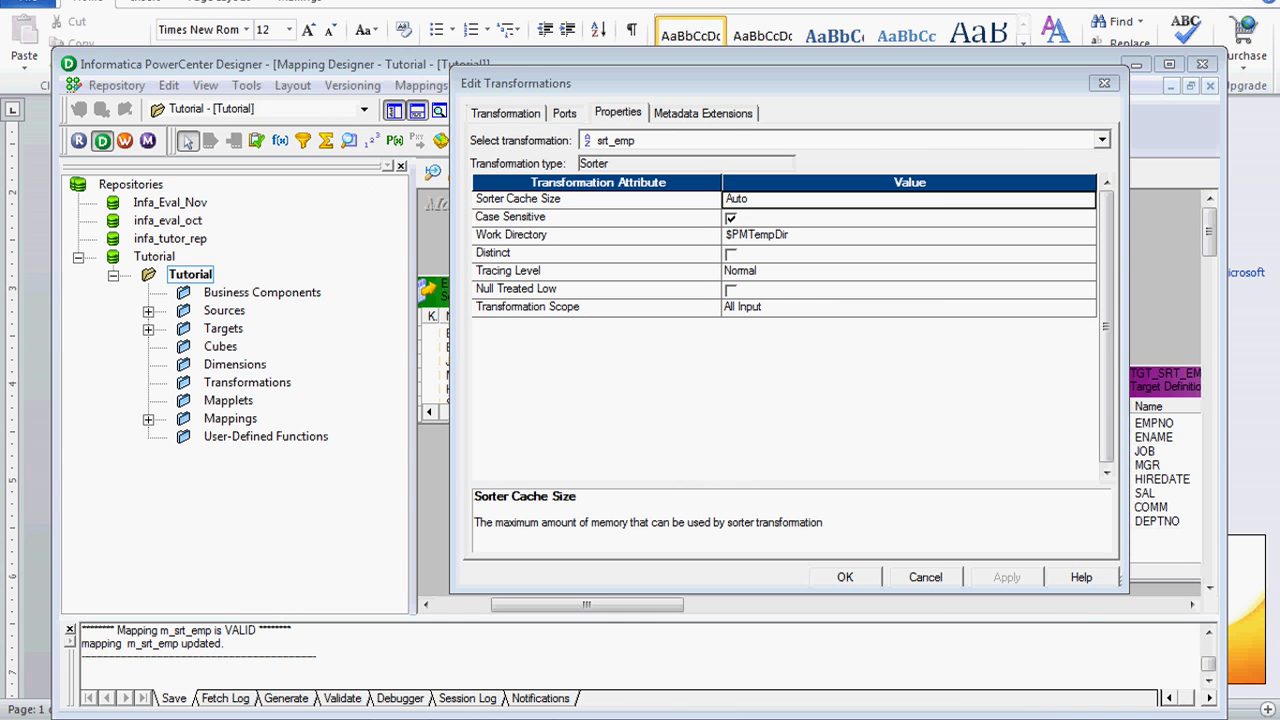
{"action": "key", "text": "alt+Tab"}
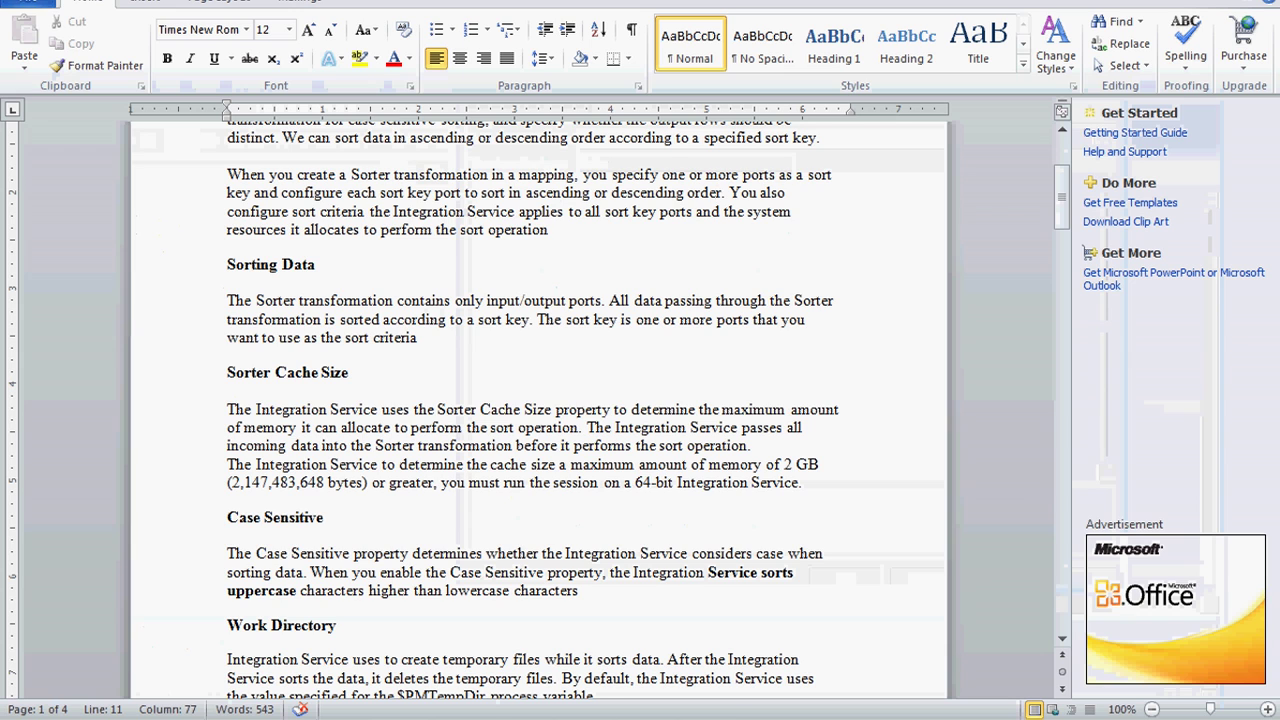
{"action": "left_click", "coordinate": [1062, 640]}
{"action": "left_click", "coordinate": [1062, 640]}
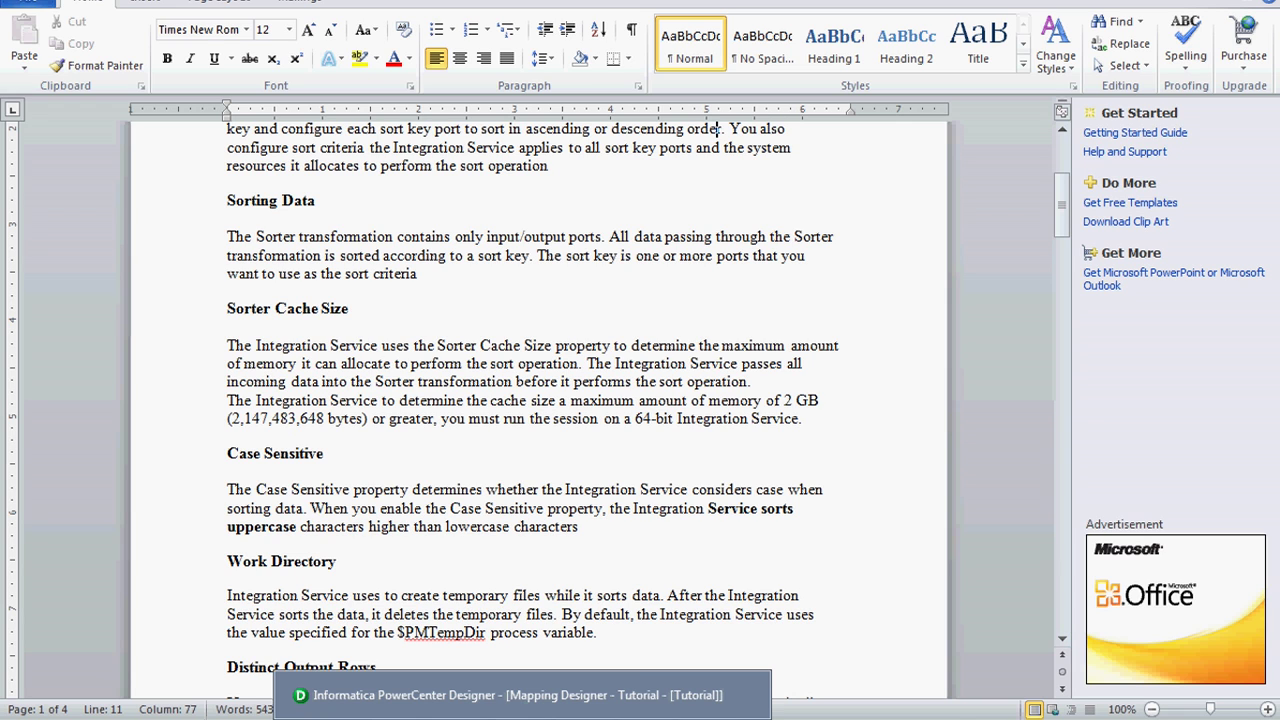
Switch to SQL Developer, run the earlier "select * from emp" query and check the row count of its result.
{"action": "left_click", "coordinate": [440, 716]}
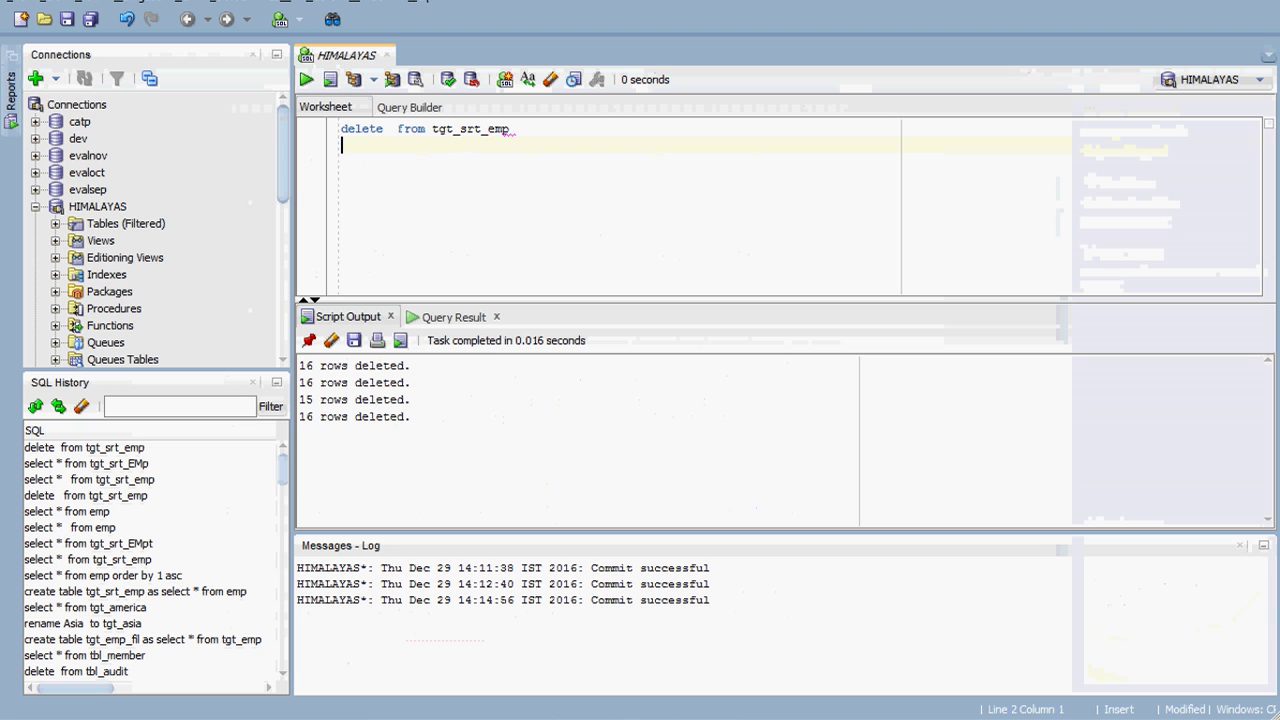
{"action": "left_click", "coordinate": [109, 528]}
{"action": "double_click", "coordinate": [109, 528]}
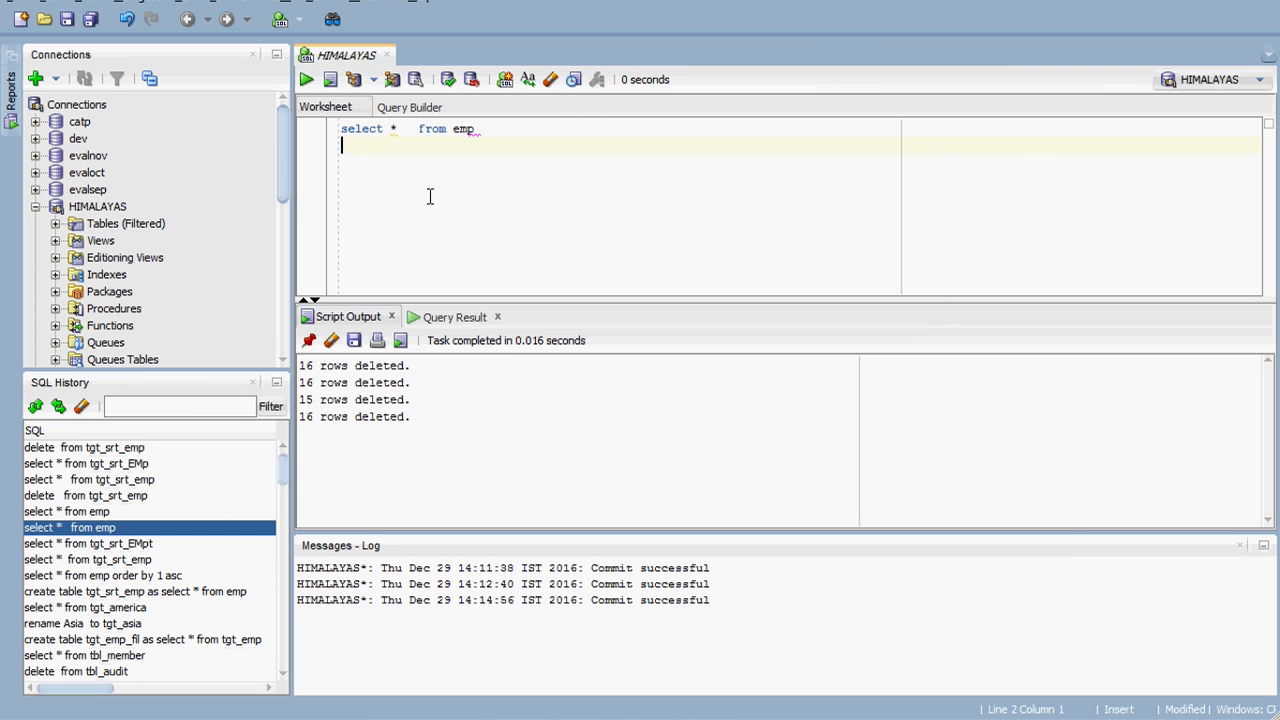
{"action": "left_click", "coordinate": [306, 80]}
{"action": "left_click", "coordinate": [548, 424]}
{"action": "right_click", "coordinate": [556, 428]}
{"action": "left_click", "coordinate": [612, 474]}
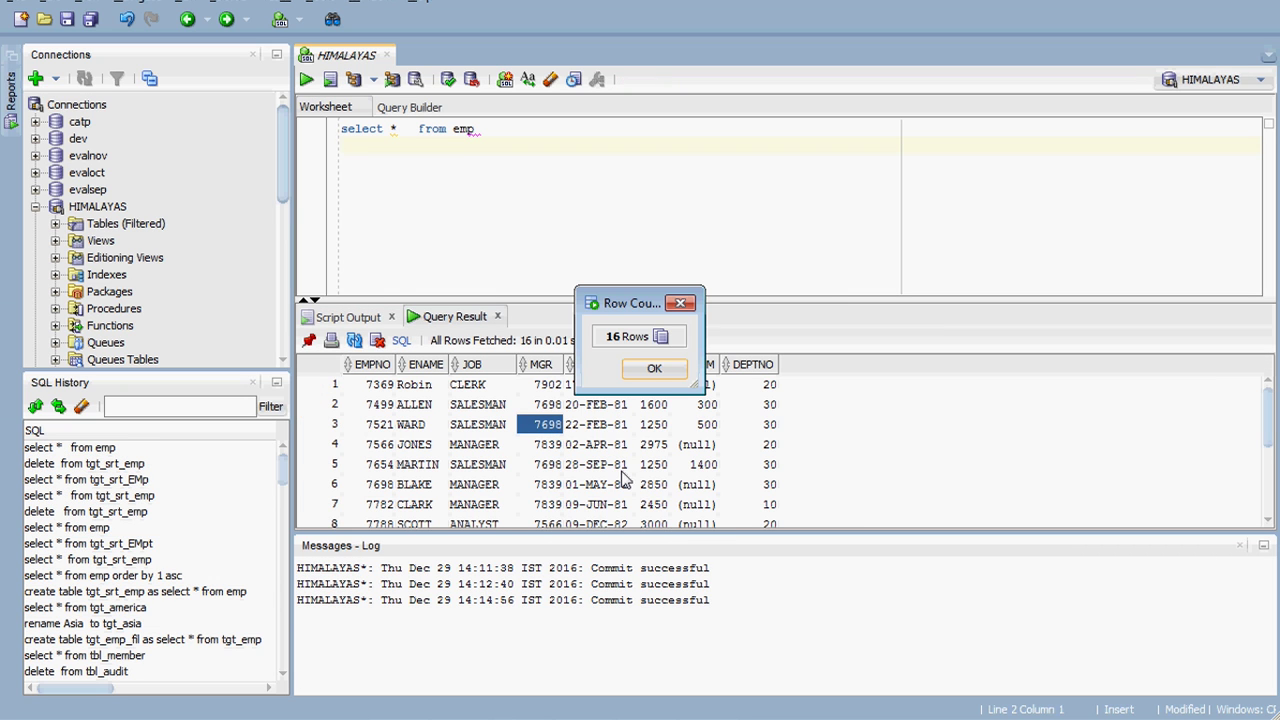
{"action": "left_click", "coordinate": [650, 369]}
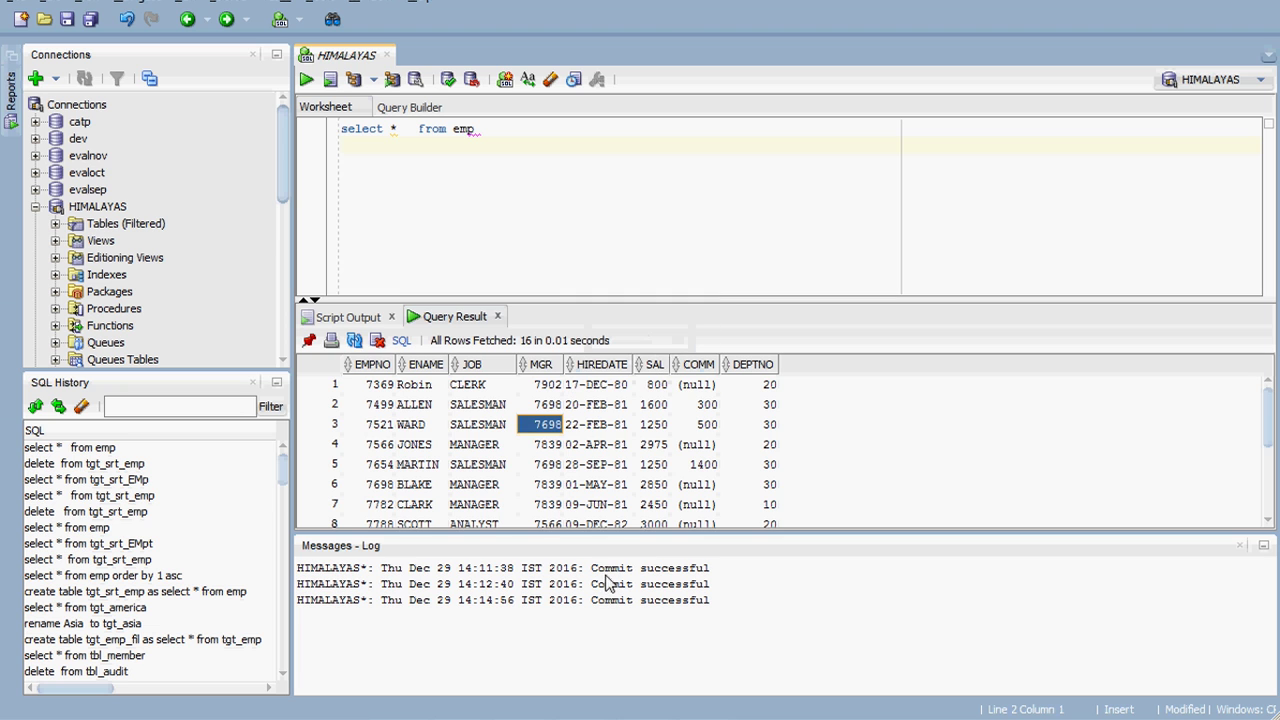
Switch to Workflow Manager and review session s_m_srt_emp's database connections and the TGT_SRT_EMP writer properties.
{"action": "key", "text": "alt+Tab"}
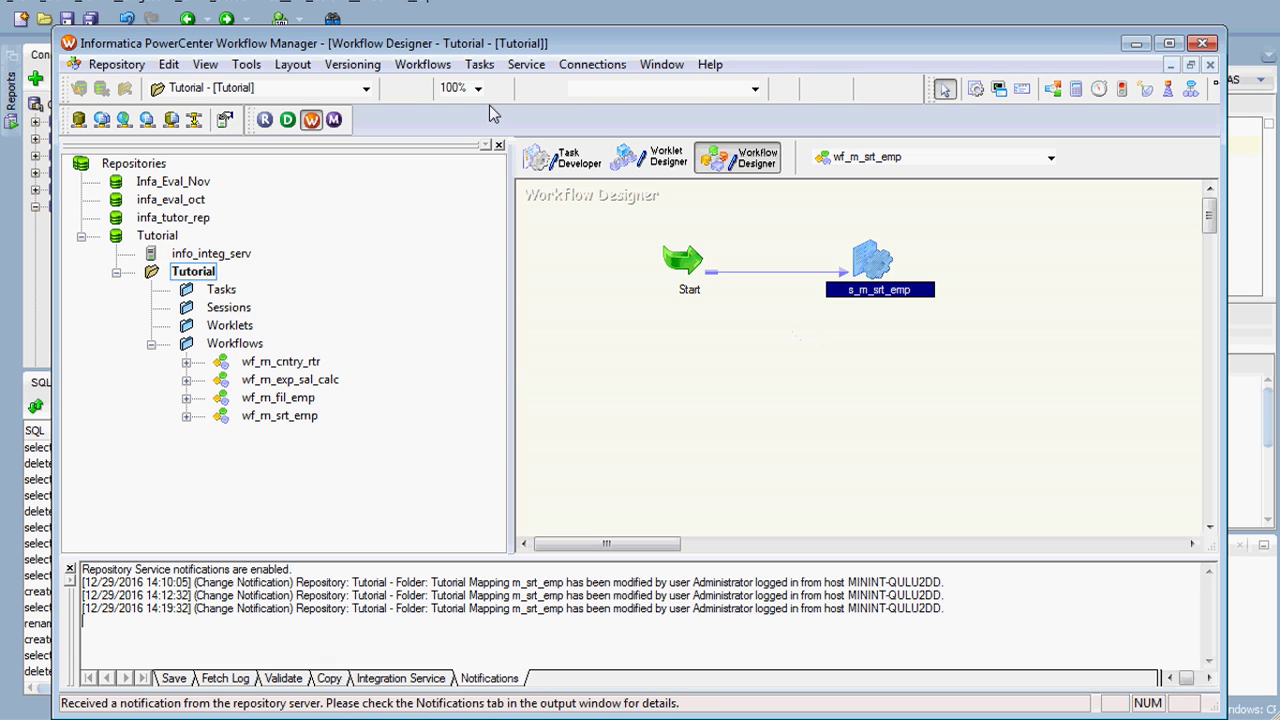
{"action": "left_click", "coordinate": [424, 64]}
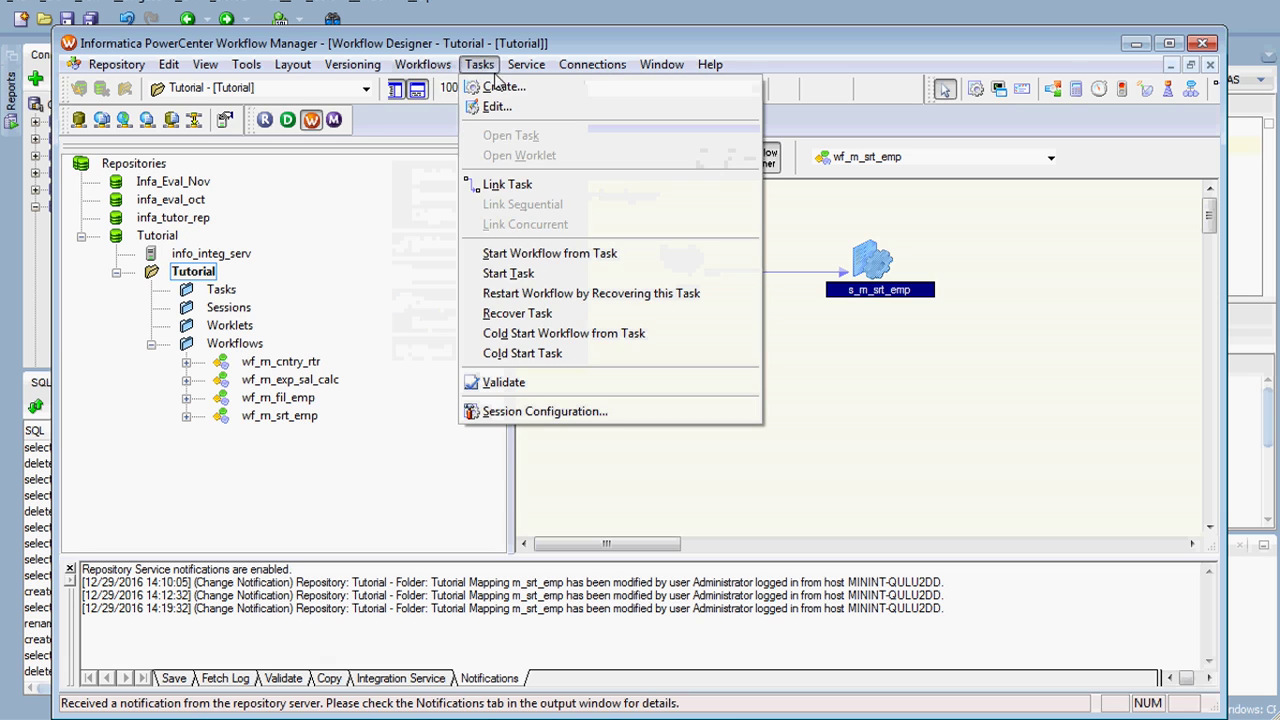
{"action": "left_click", "coordinate": [870, 323]}
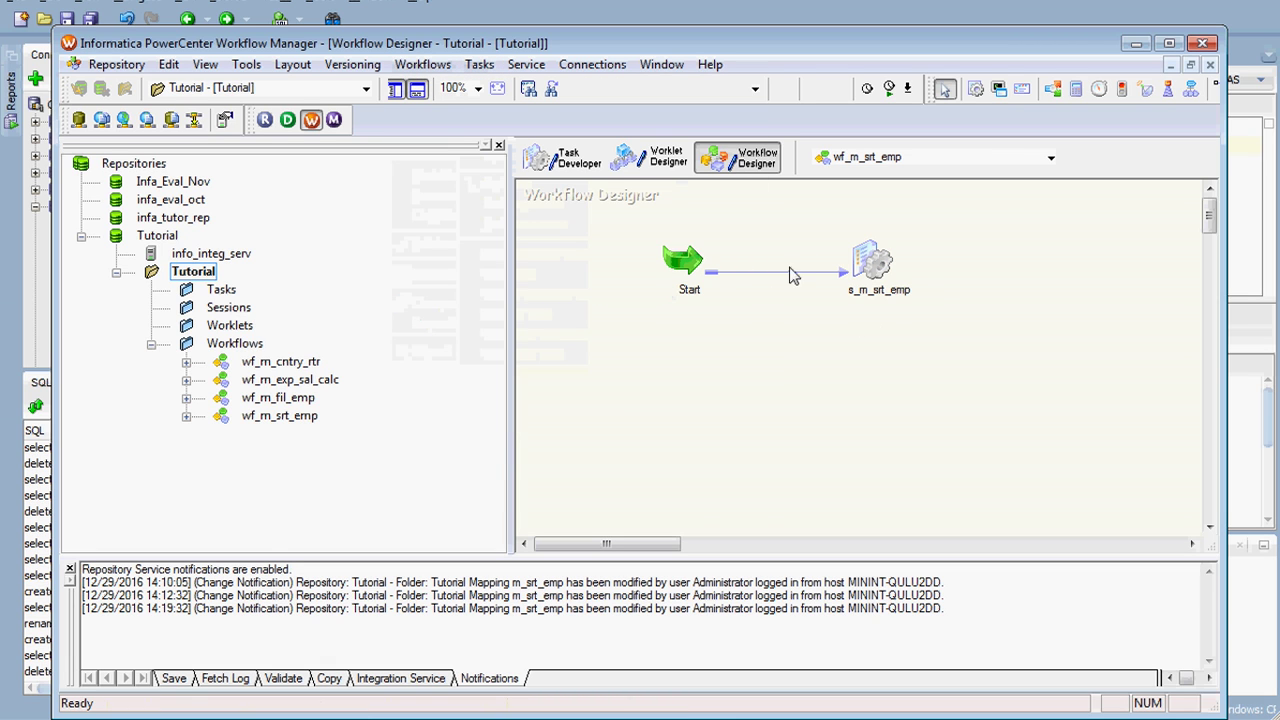
{"action": "double_click", "coordinate": [875, 265]}
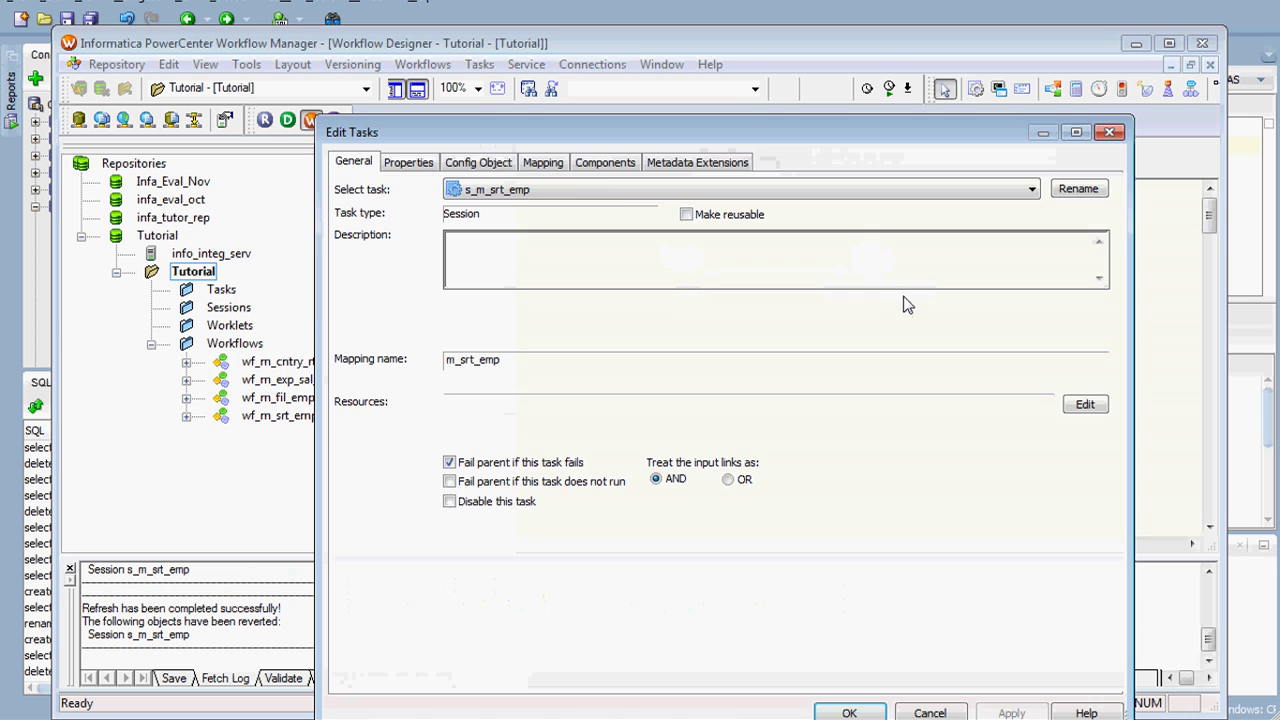
{"action": "left_click", "coordinate": [543, 164]}
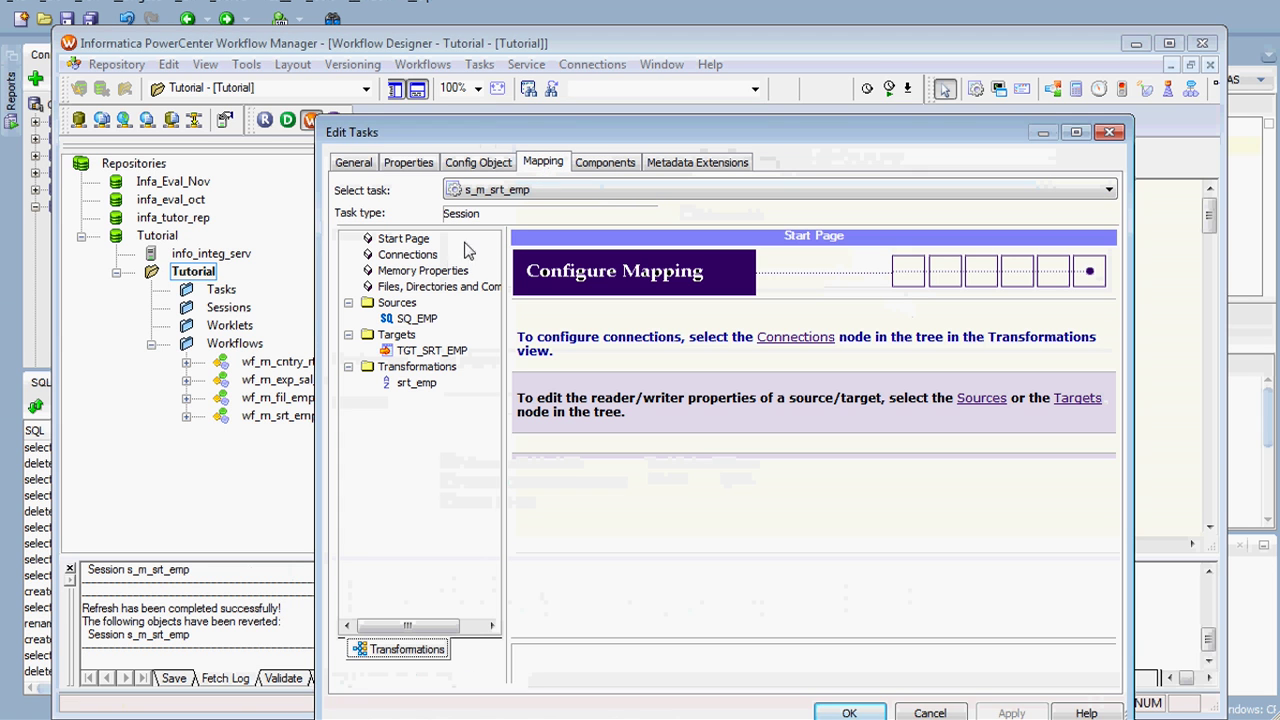
{"action": "left_click", "coordinate": [433, 258]}
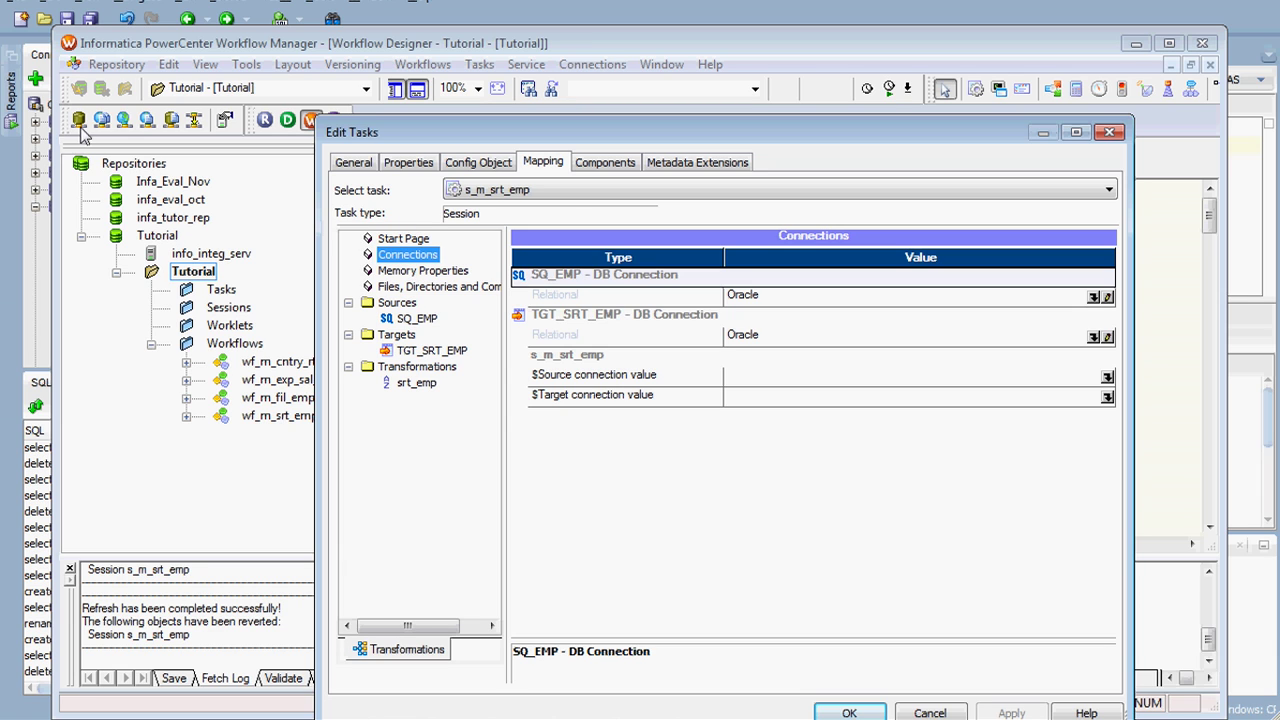
{"action": "left_click", "coordinate": [777, 338]}
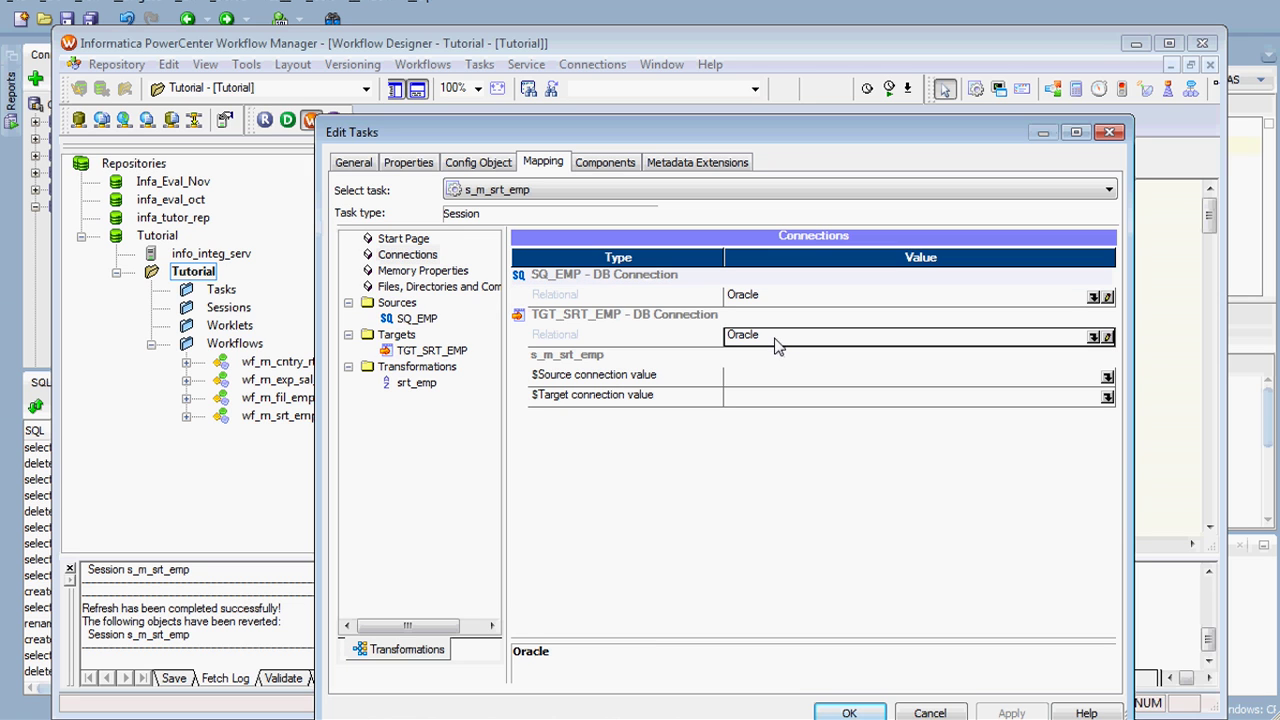
{"action": "left_click", "coordinate": [423, 348]}
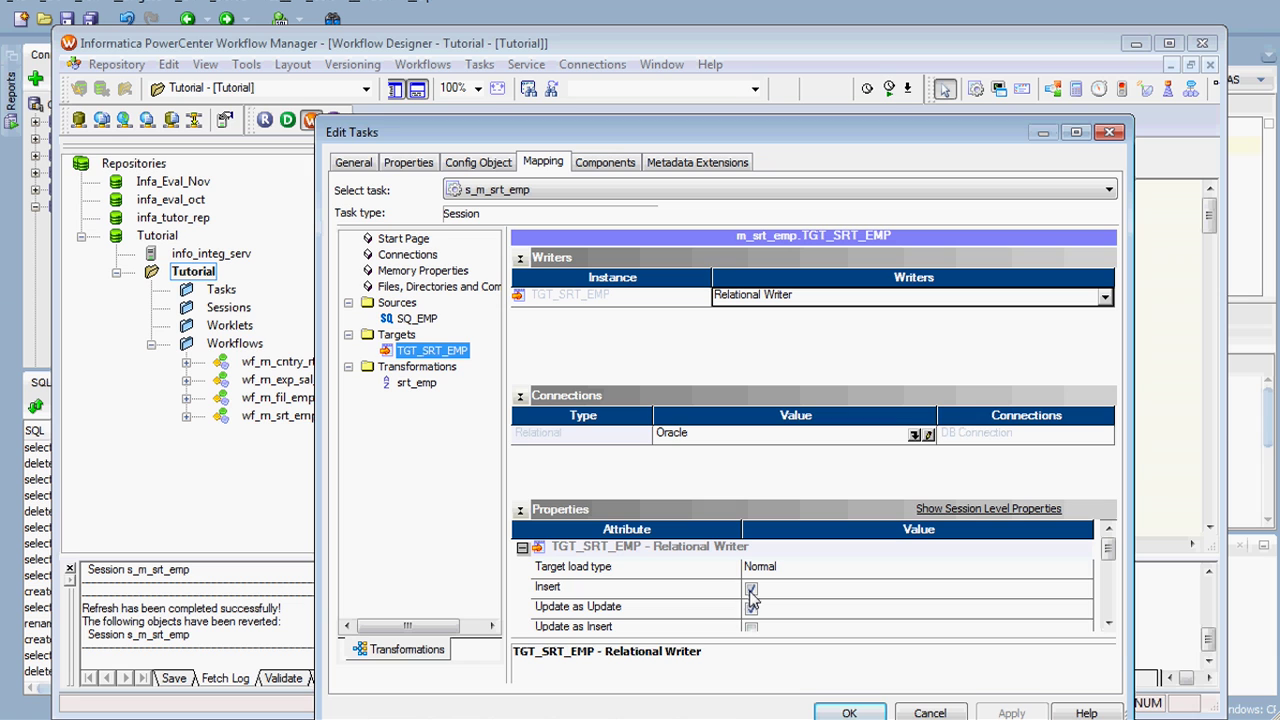
{"action": "left_click", "coordinate": [873, 710]}
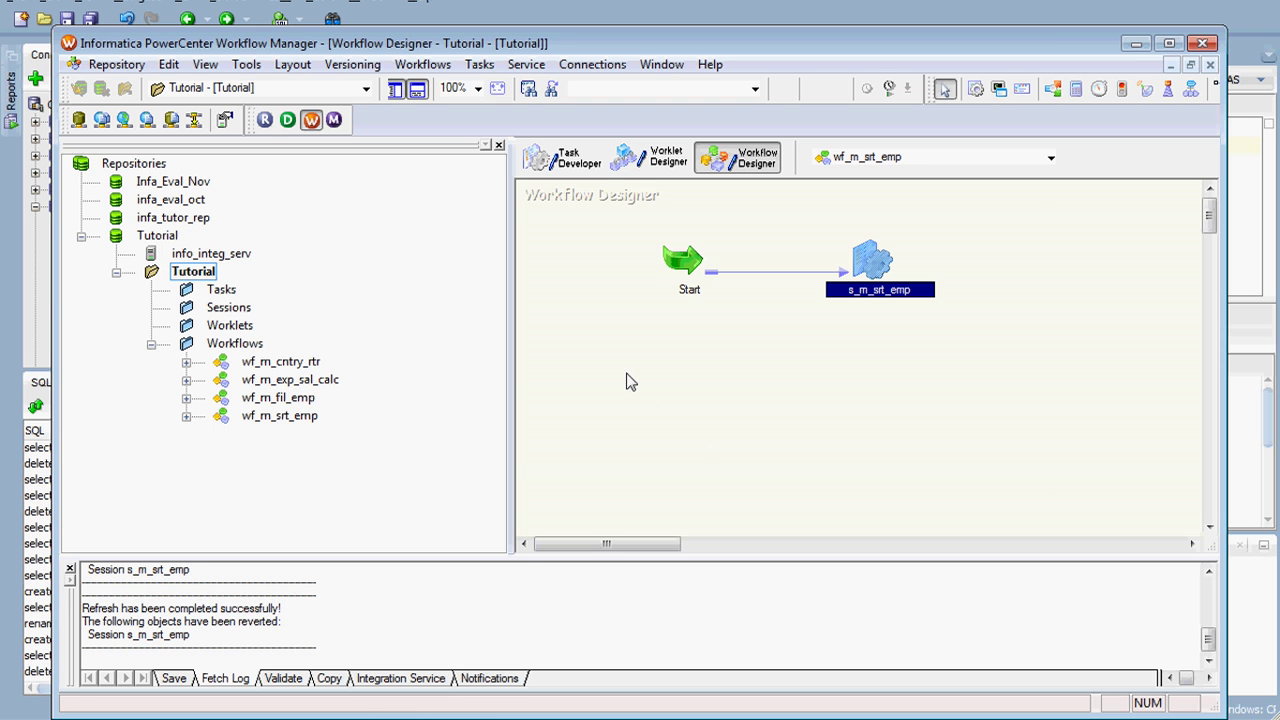
Return to SQL Developer and run the earlier "delete from tgt_srt_emp" statement to empty the target table.
{"action": "left_click", "coordinate": [473, 713]}
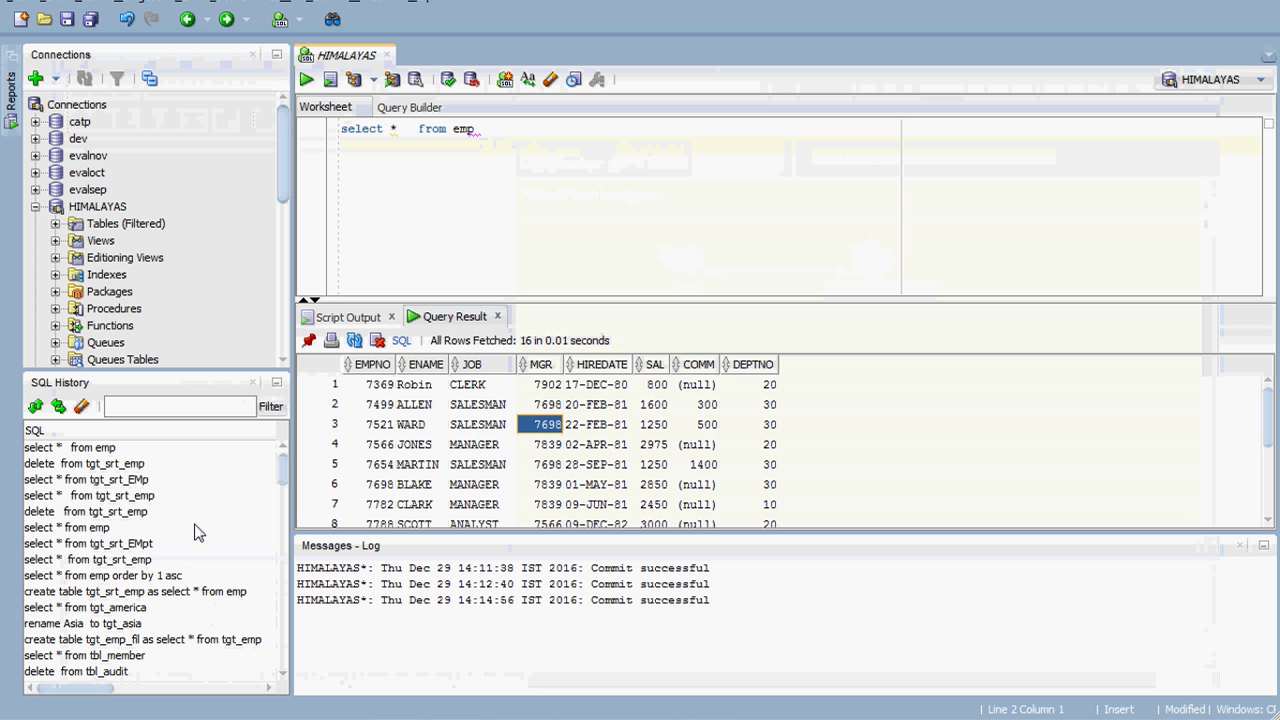
{"action": "double_click", "coordinate": [152, 513]}
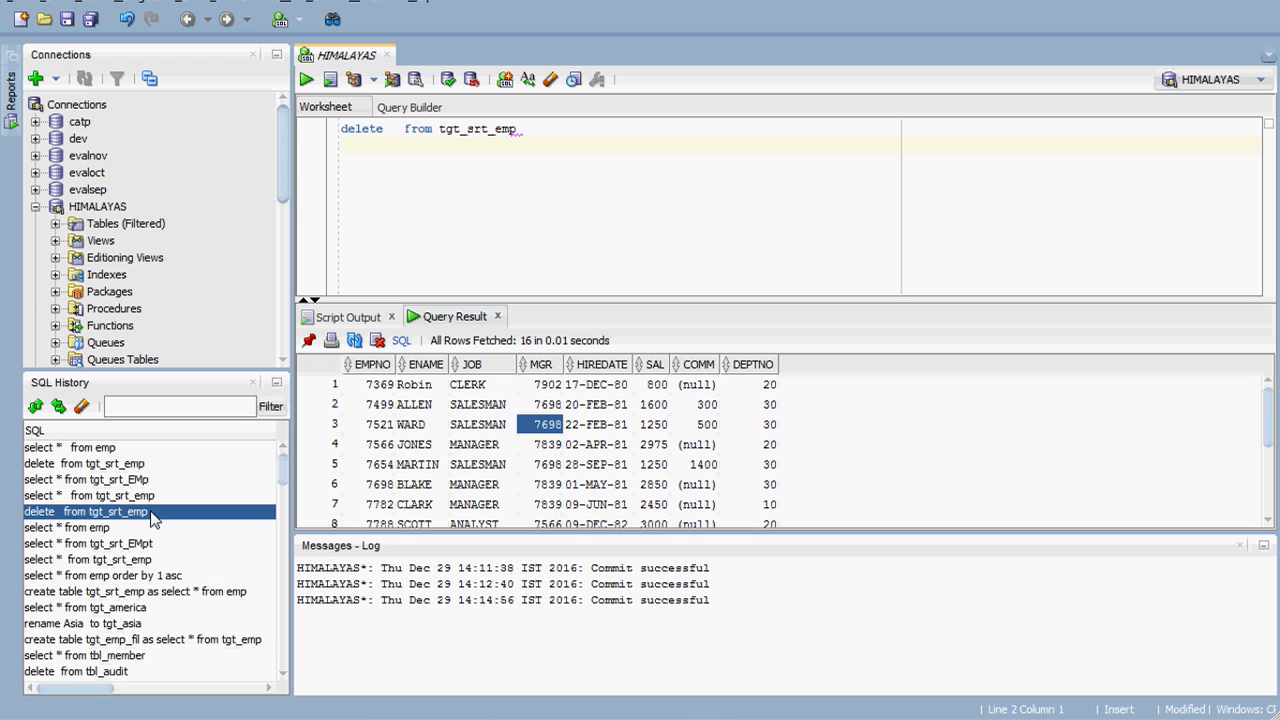
{"action": "left_click", "coordinate": [306, 81]}
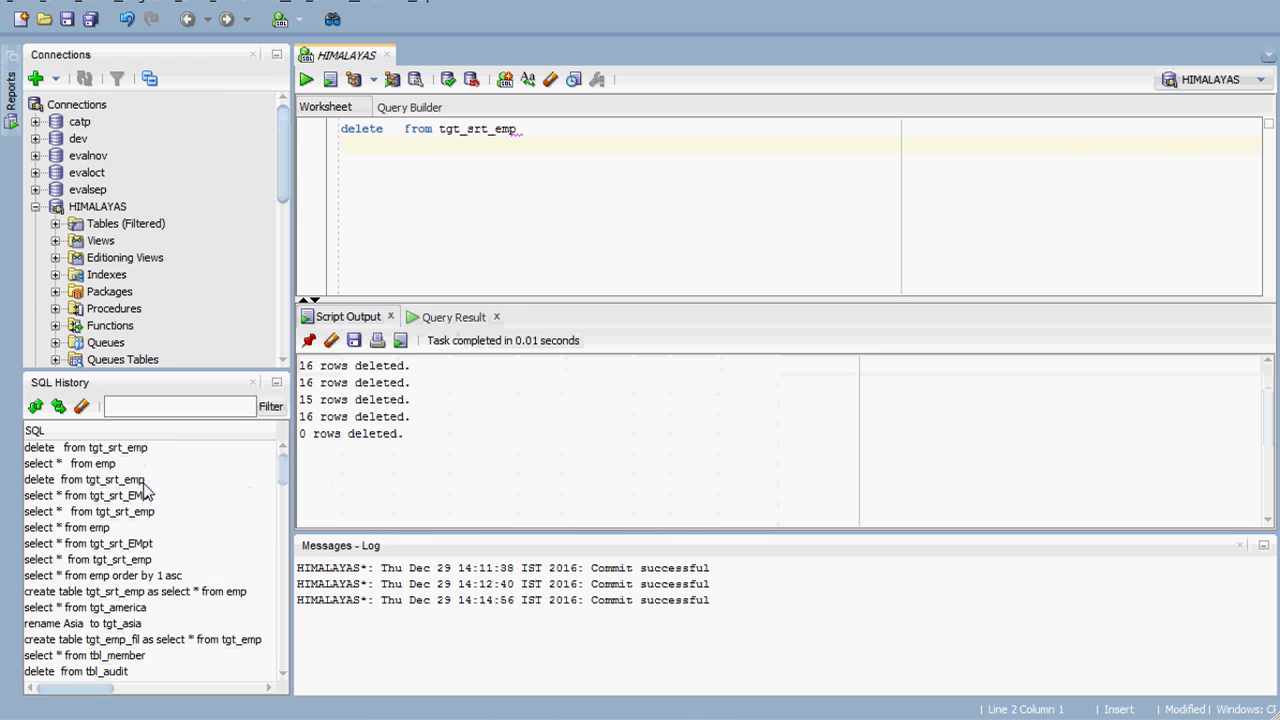
Load the earlier "select * from tgt_srt_EMp" query into the worksheet and run it to check the target table.
{"action": "left_click", "coordinate": [145, 495]}
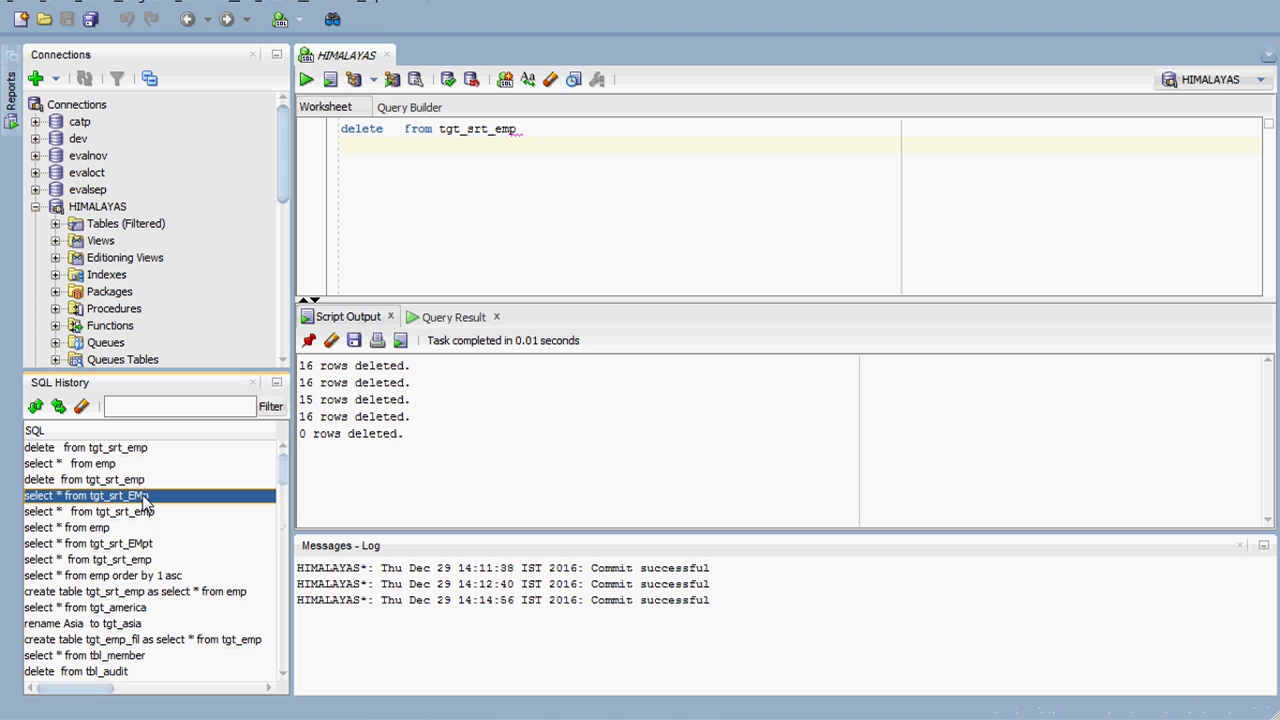
{"action": "left_click", "coordinate": [316, 96]}
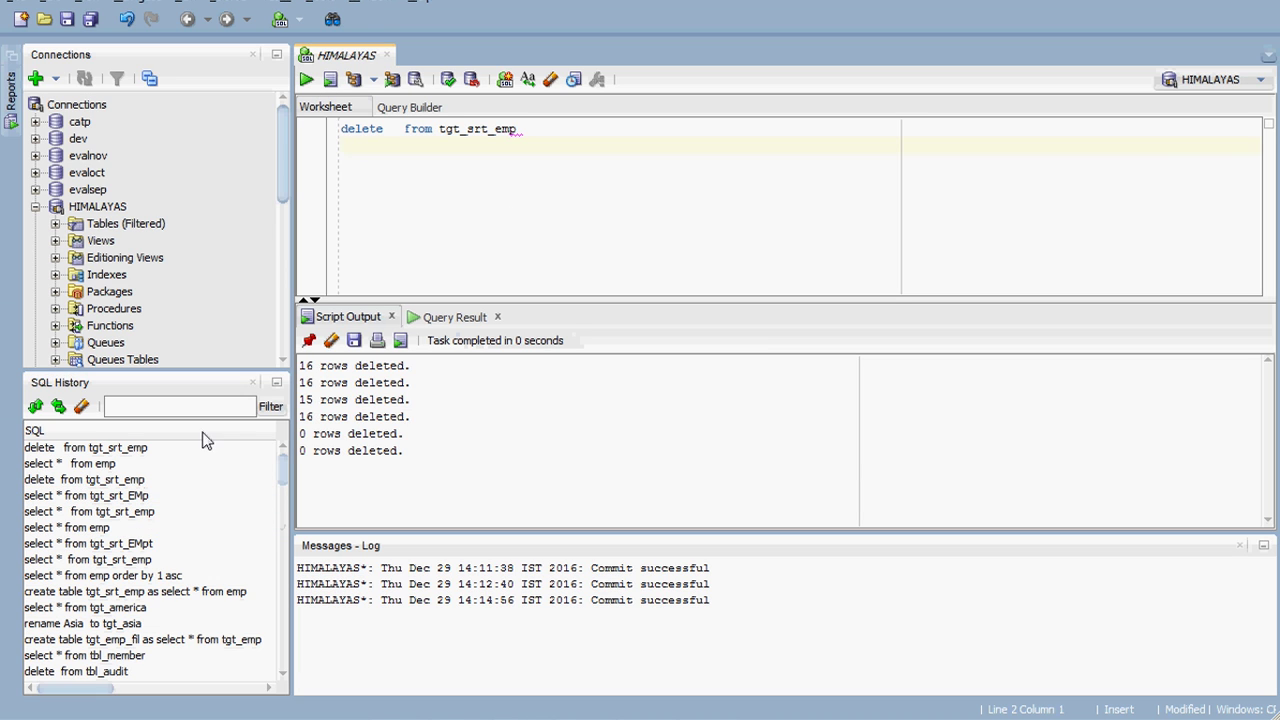
{"action": "double_click", "coordinate": [114, 496]}
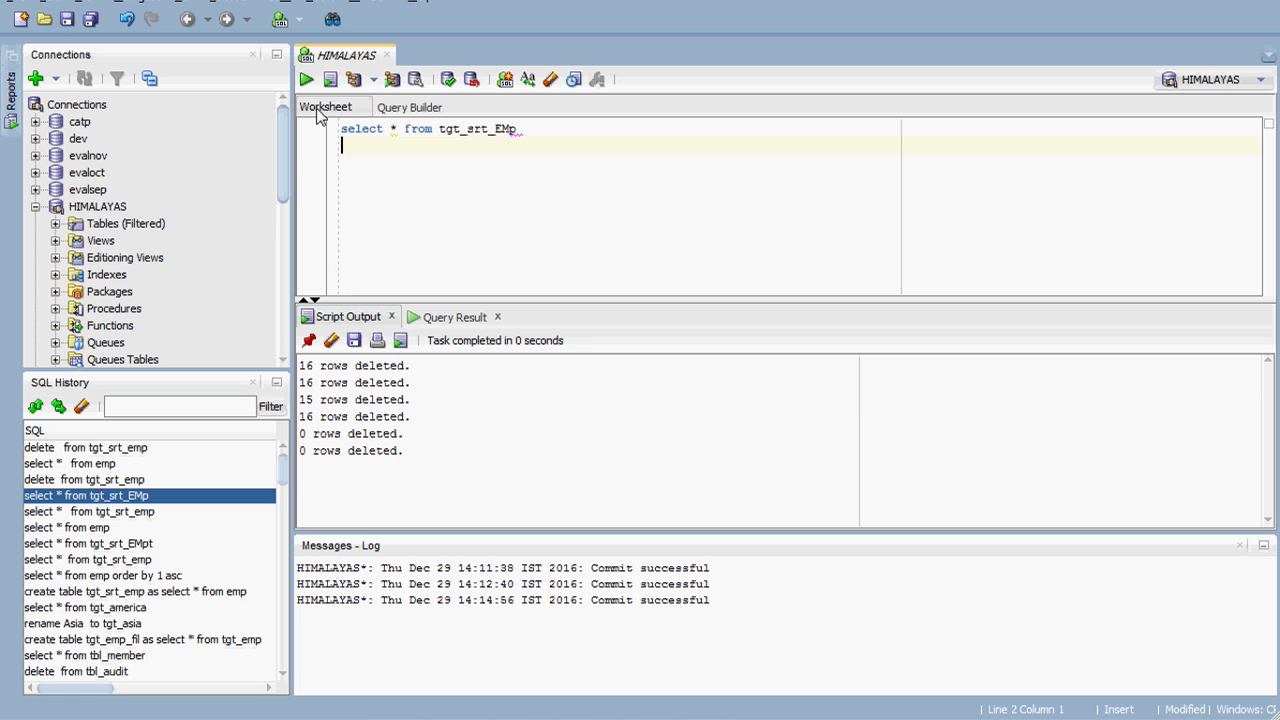
{"action": "left_click", "coordinate": [306, 79]}
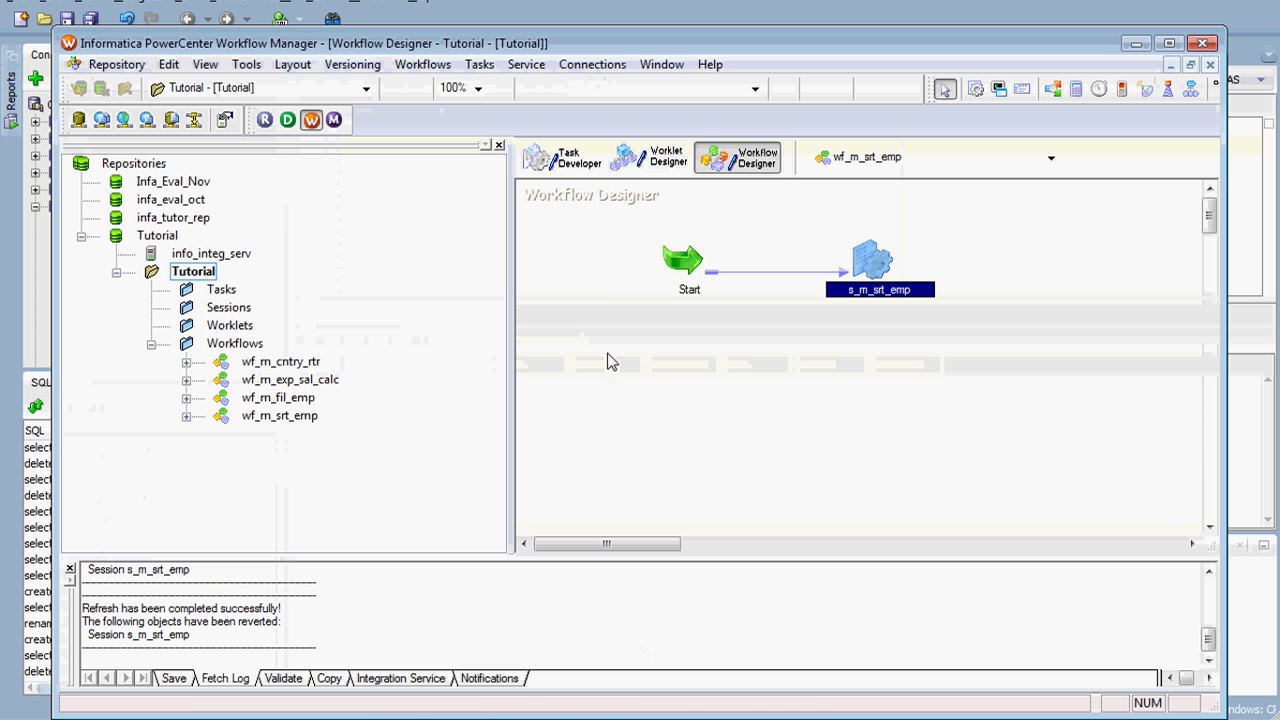
Start the workflow wf_m_srt_emp from Workflow Designer to load the target table.
{"action": "left_click", "coordinate": [612, 362]}
{"action": "right_click", "coordinate": [612, 362]}
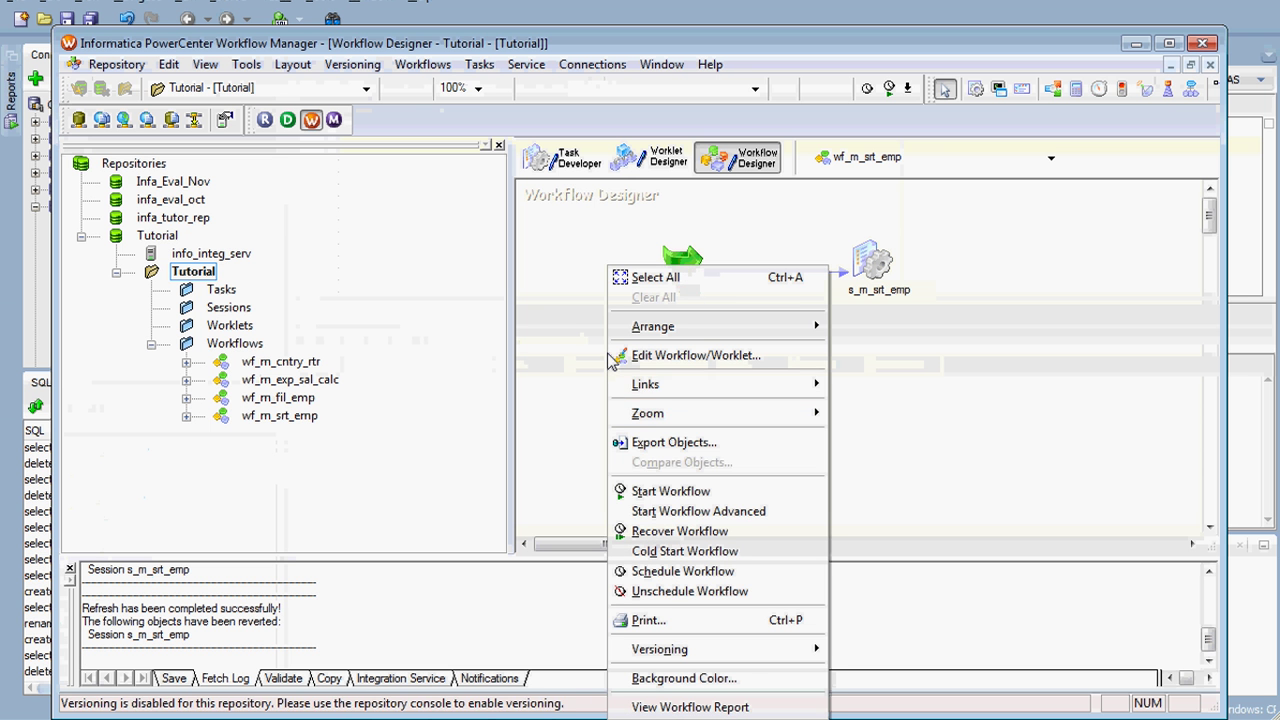
{"action": "left_click", "coordinate": [660, 491]}
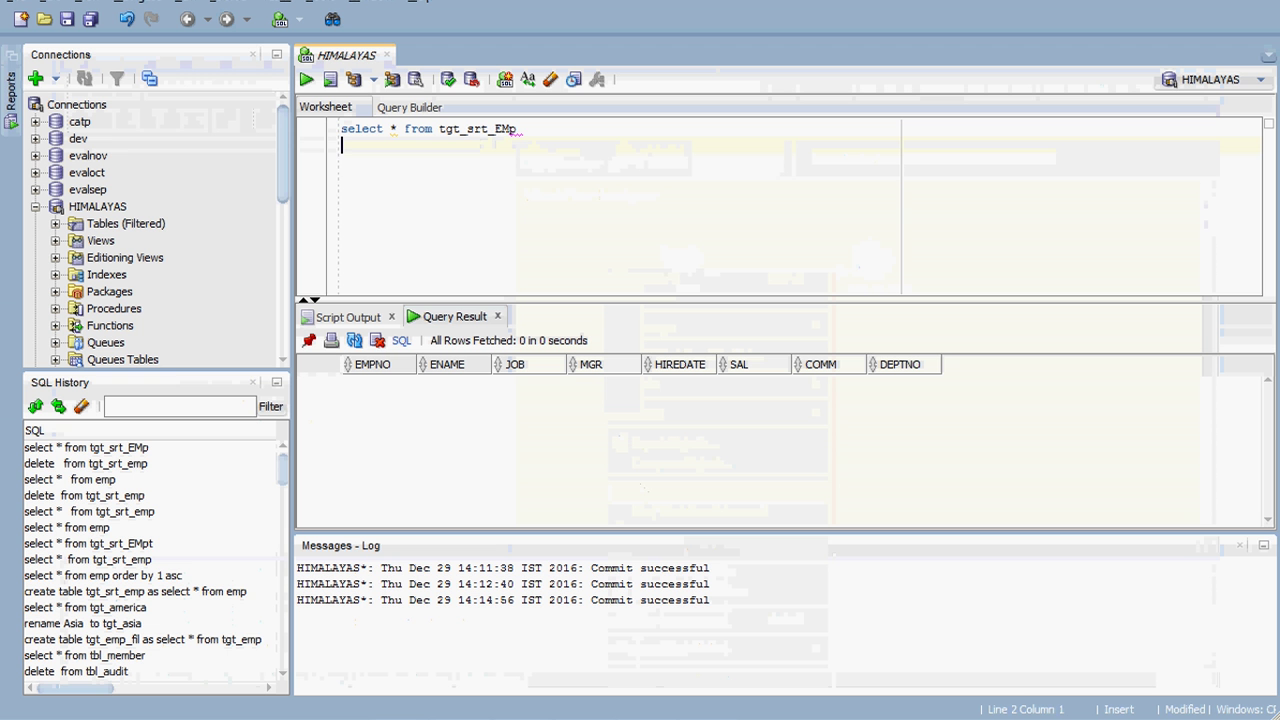
Switch to SQL Developer, rerun "select * from tgt_srt_EMp", count its rows and examine where the null ENAME row is sorted.
{"action": "left_click", "coordinate": [306, 79]}
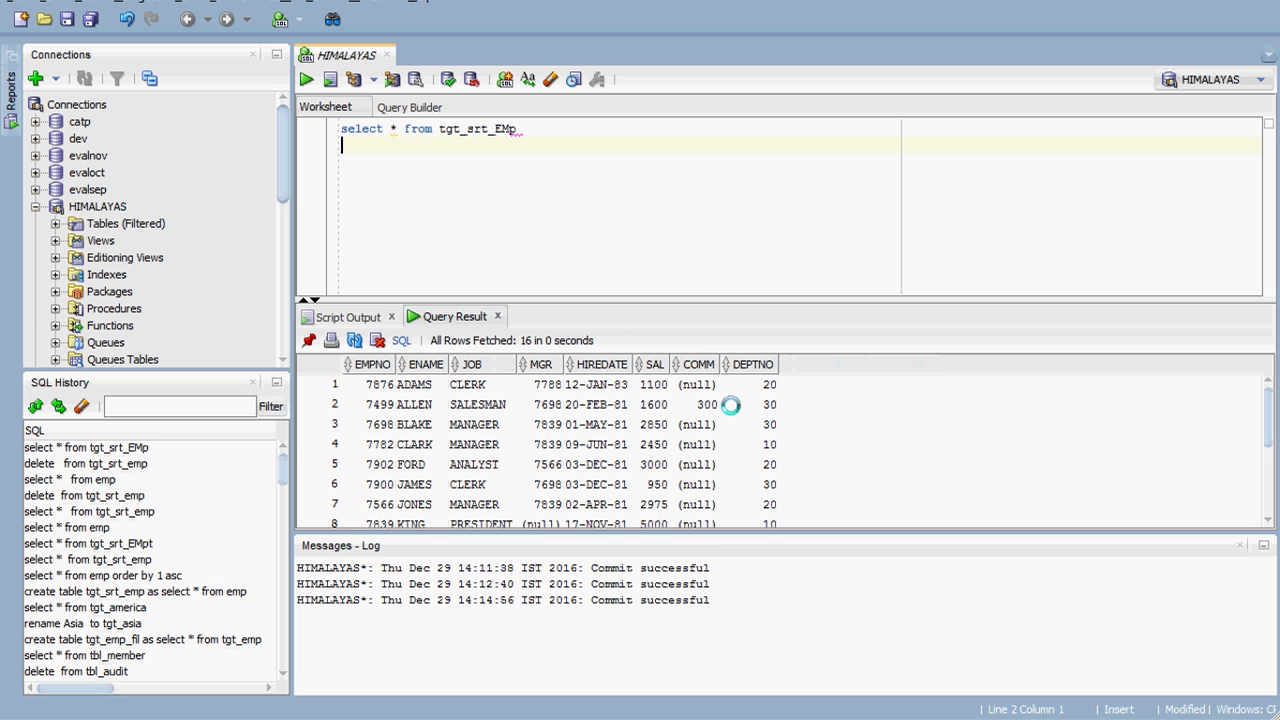
{"action": "left_click", "coordinate": [553, 428]}
{"action": "right_click", "coordinate": [553, 428]}
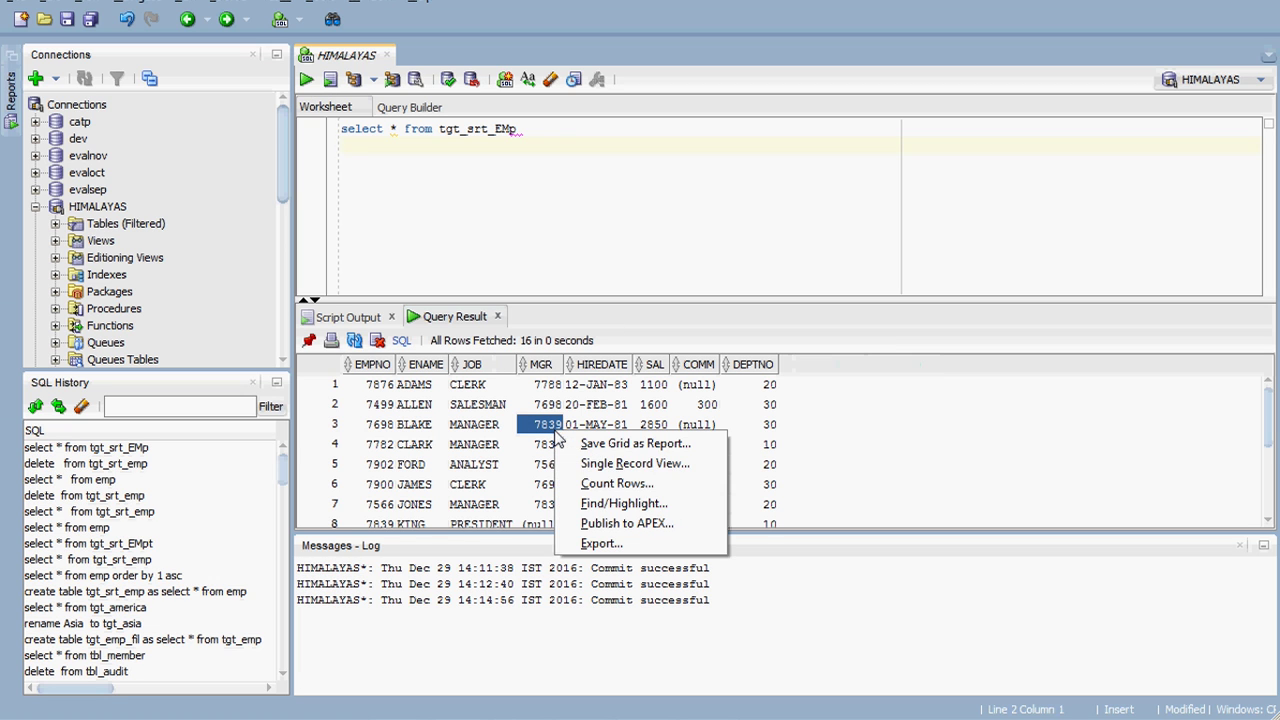
{"action": "left_click", "coordinate": [615, 484]}
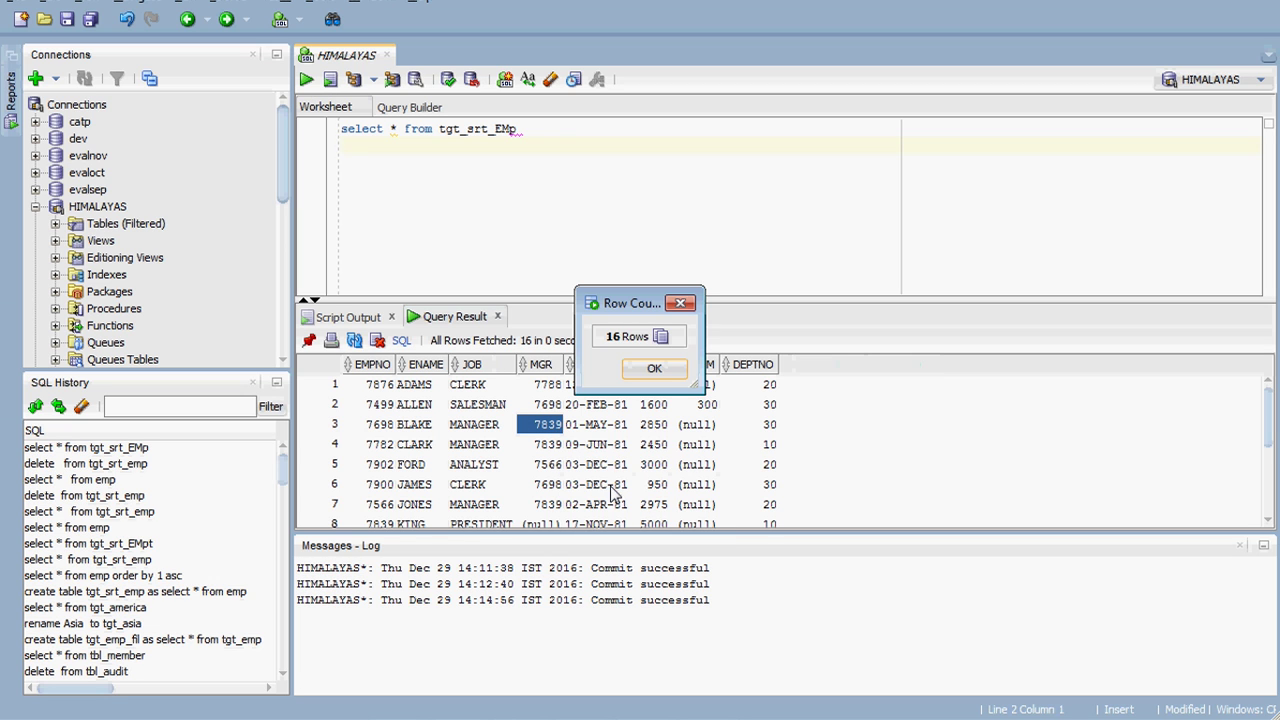
{"action": "left_click", "coordinate": [652, 369]}
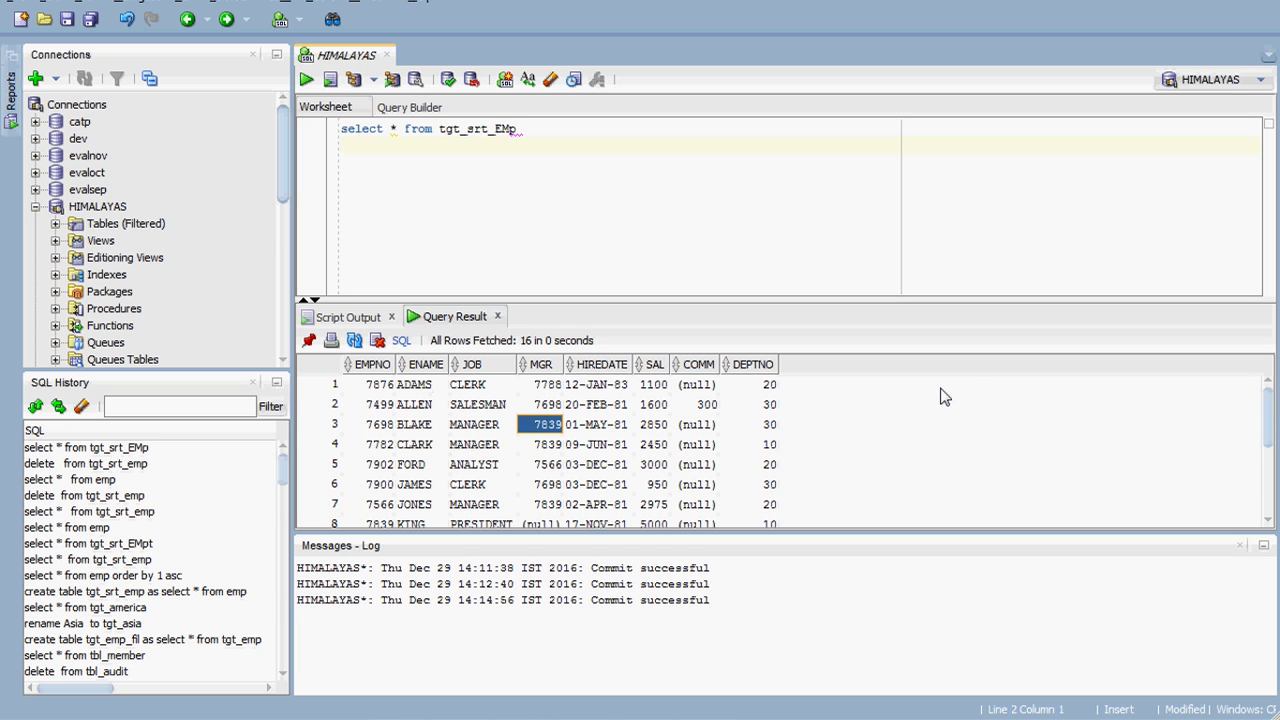
{"action": "left_click_drag", "start_coordinate": [1269, 407], "coordinate": [1272, 488]}
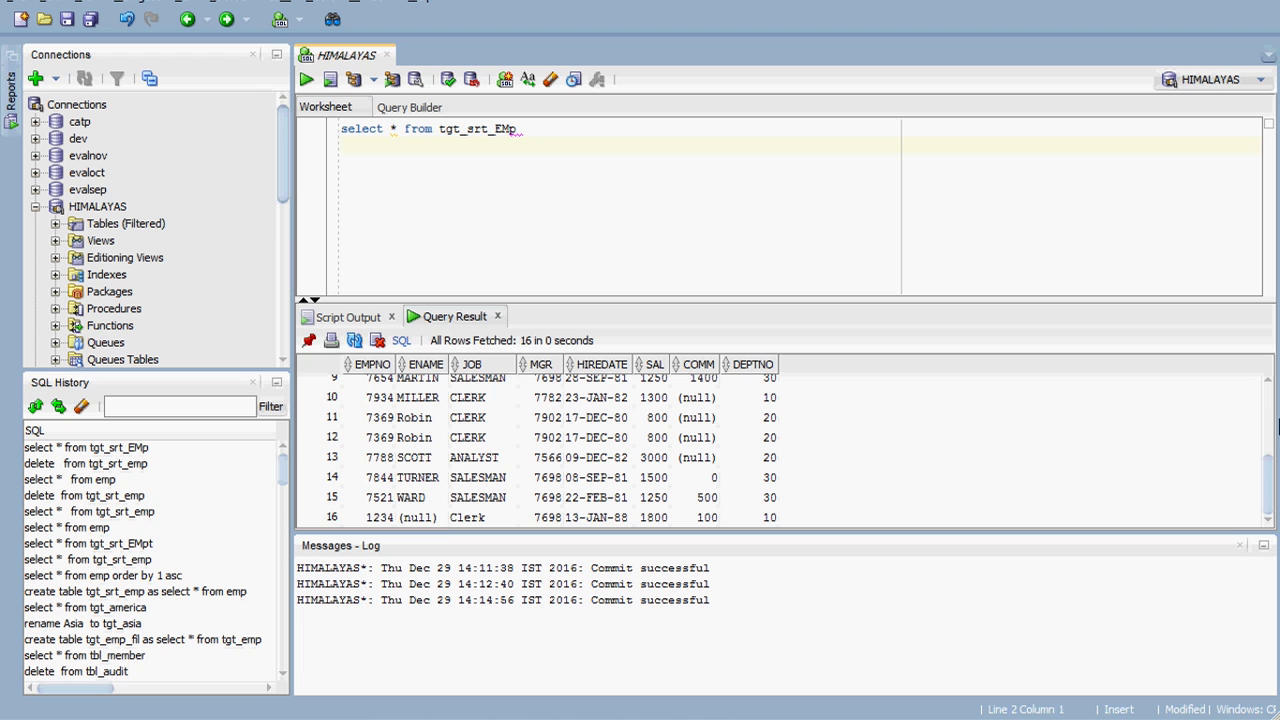
{"action": "left_click", "coordinate": [1272, 420]}
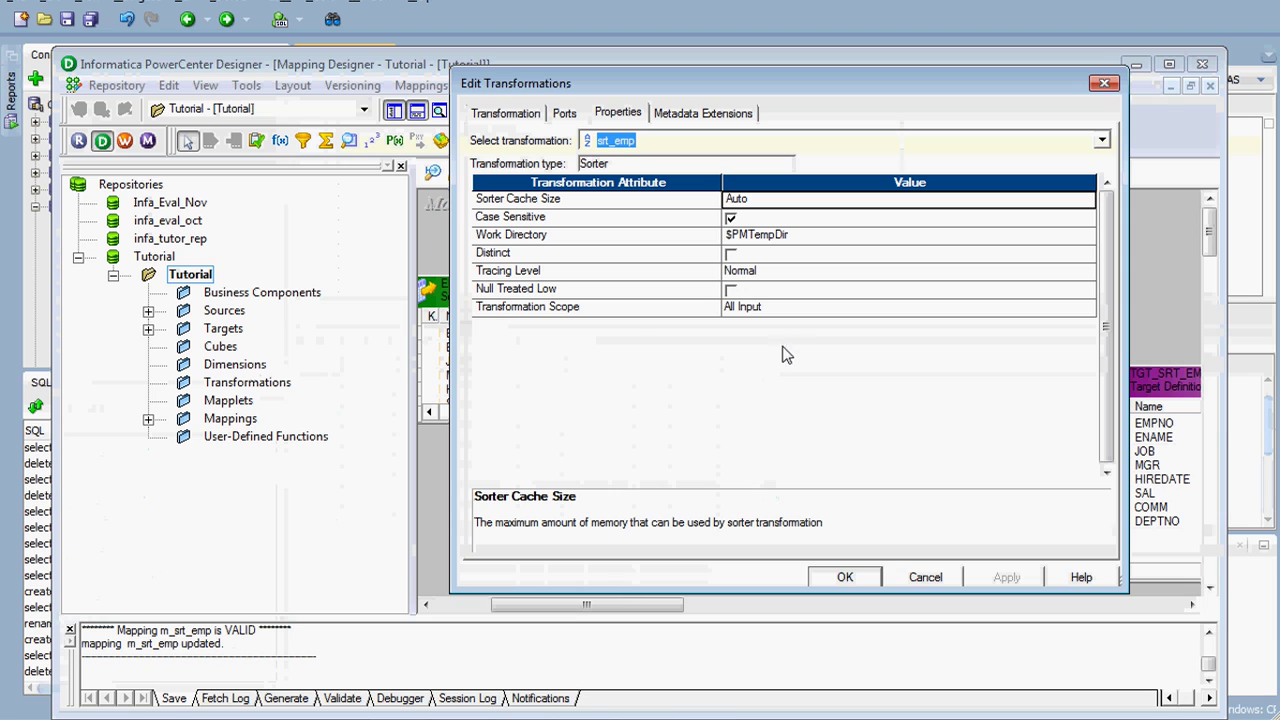
Enable Null Treated Low in the properties of the srt_emp Sorter transformation.
{"action": "left_click", "coordinate": [730, 291]}
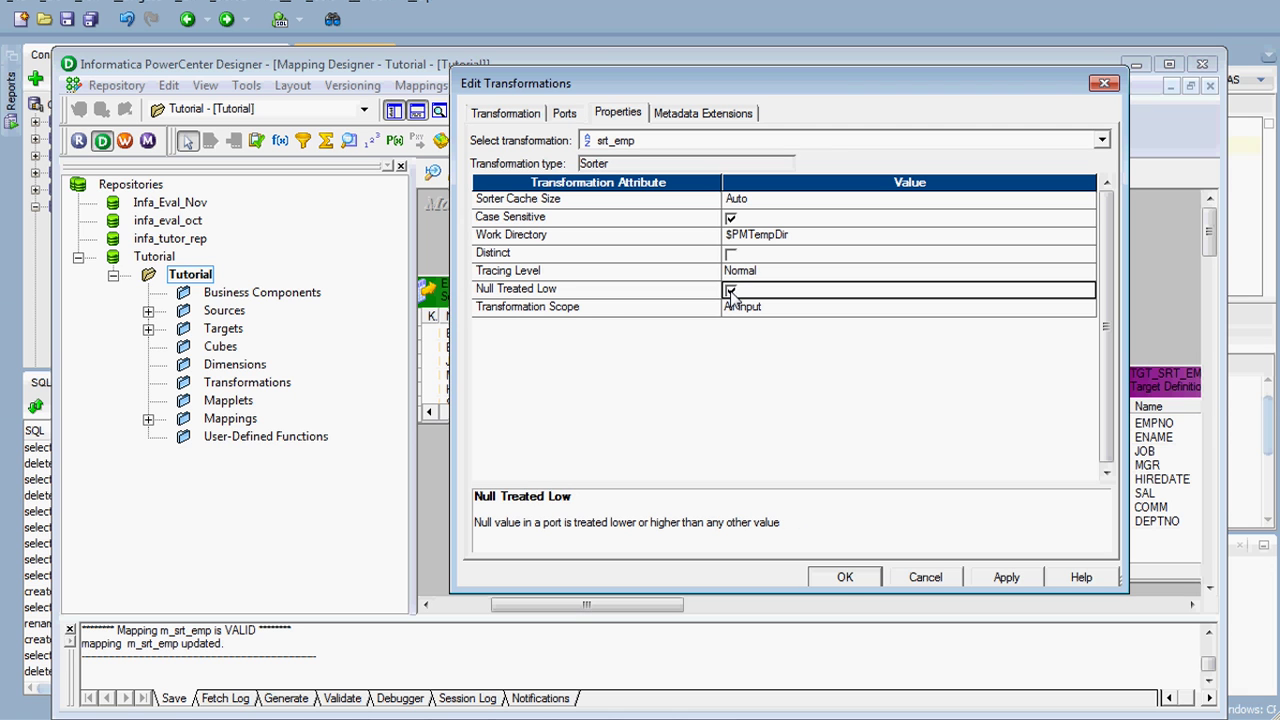
{"action": "left_click", "coordinate": [842, 585]}
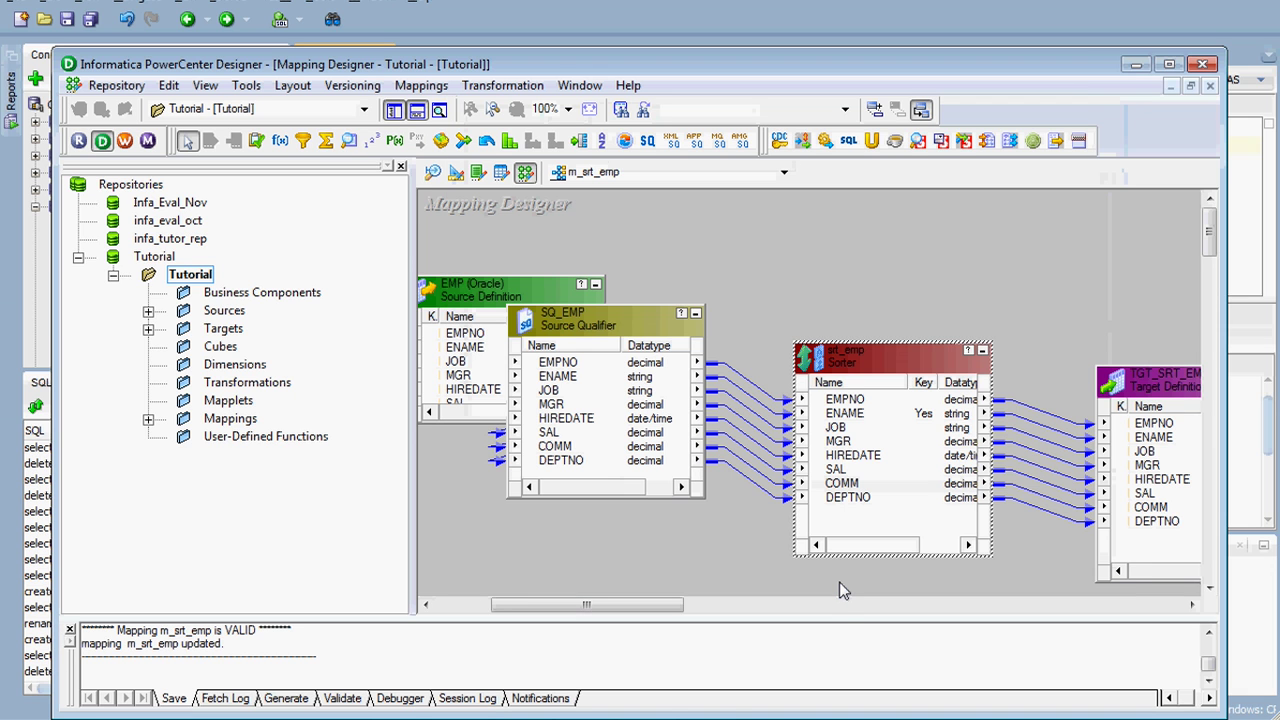
Switch to Workflow Manager, refresh the mapping of session s_m_srt_emp and save the workflow.
{"action": "left_click", "coordinate": [657, 716]}
{"action": "right_click", "coordinate": [716, 390]}
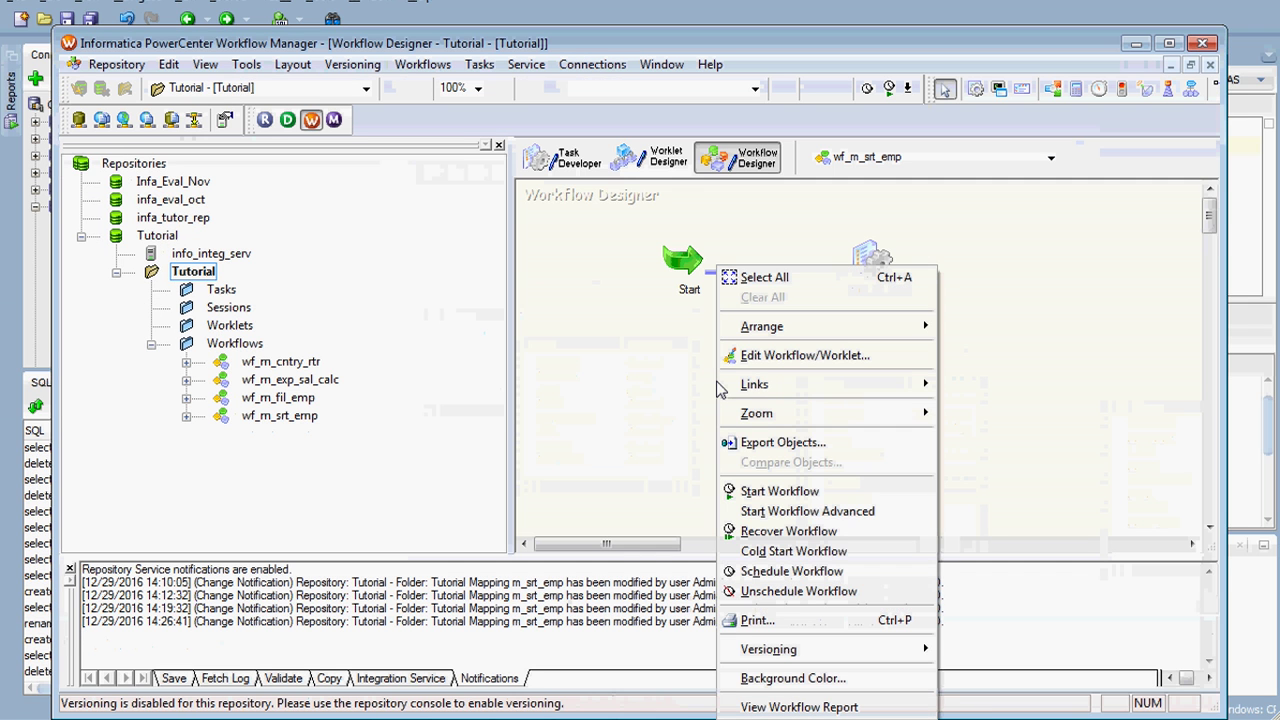
{"action": "left_click", "coordinate": [674, 404]}
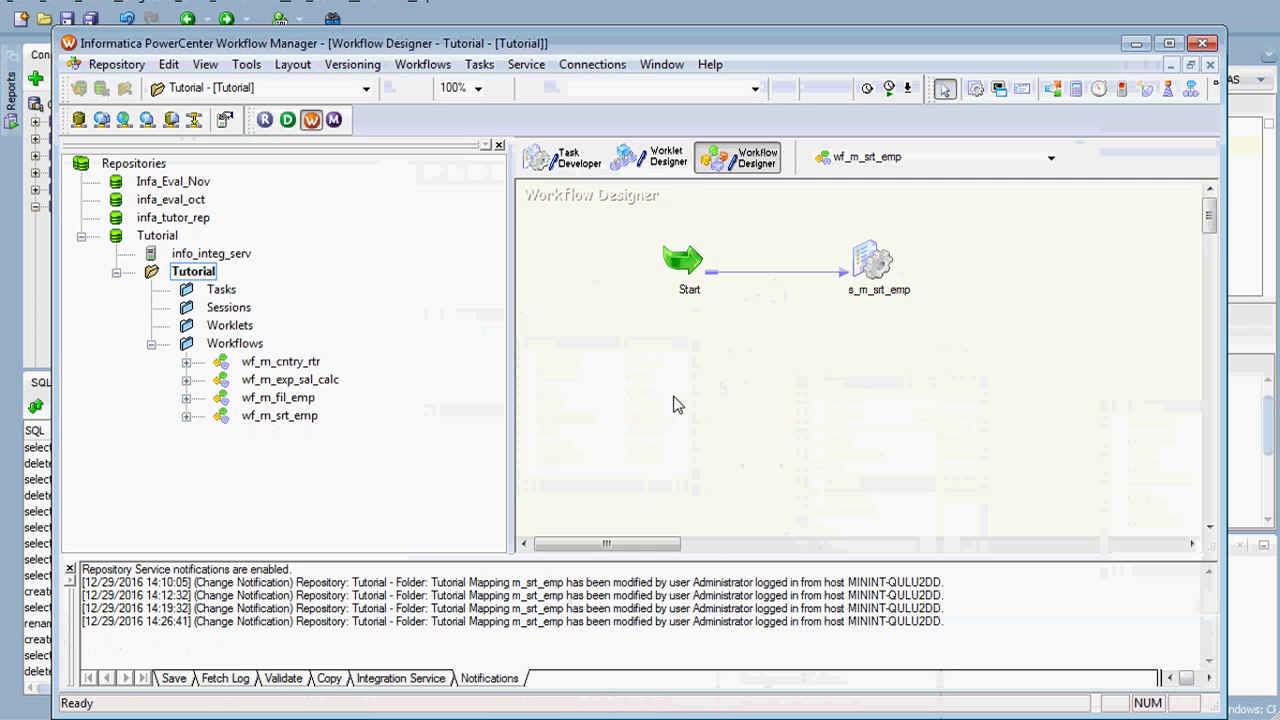
{"action": "right_click", "coordinate": [898, 283]}
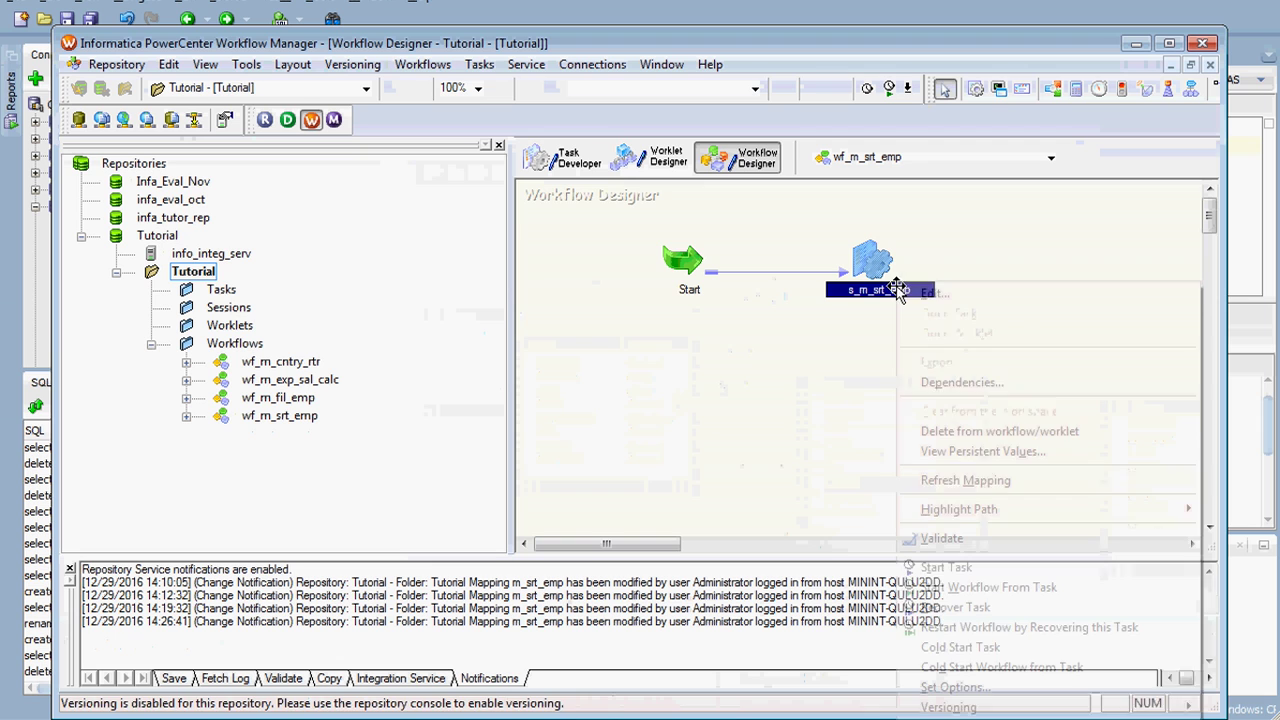
{"action": "left_click", "coordinate": [943, 484]}
{"action": "key", "text": "ctrl+s"}
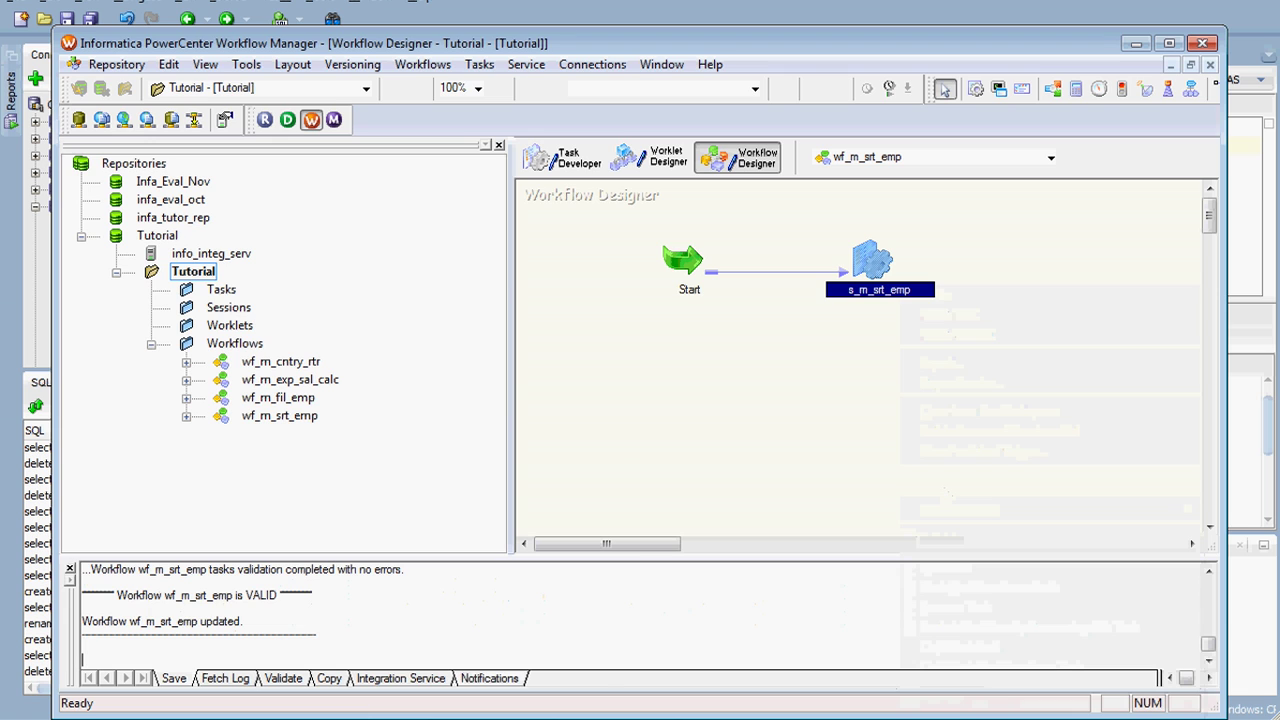
Switch to SQL Developer and run the earlier "delete from tgt_srt_emp" statement to empty the target table again.
{"action": "left_click", "coordinate": [440, 716]}
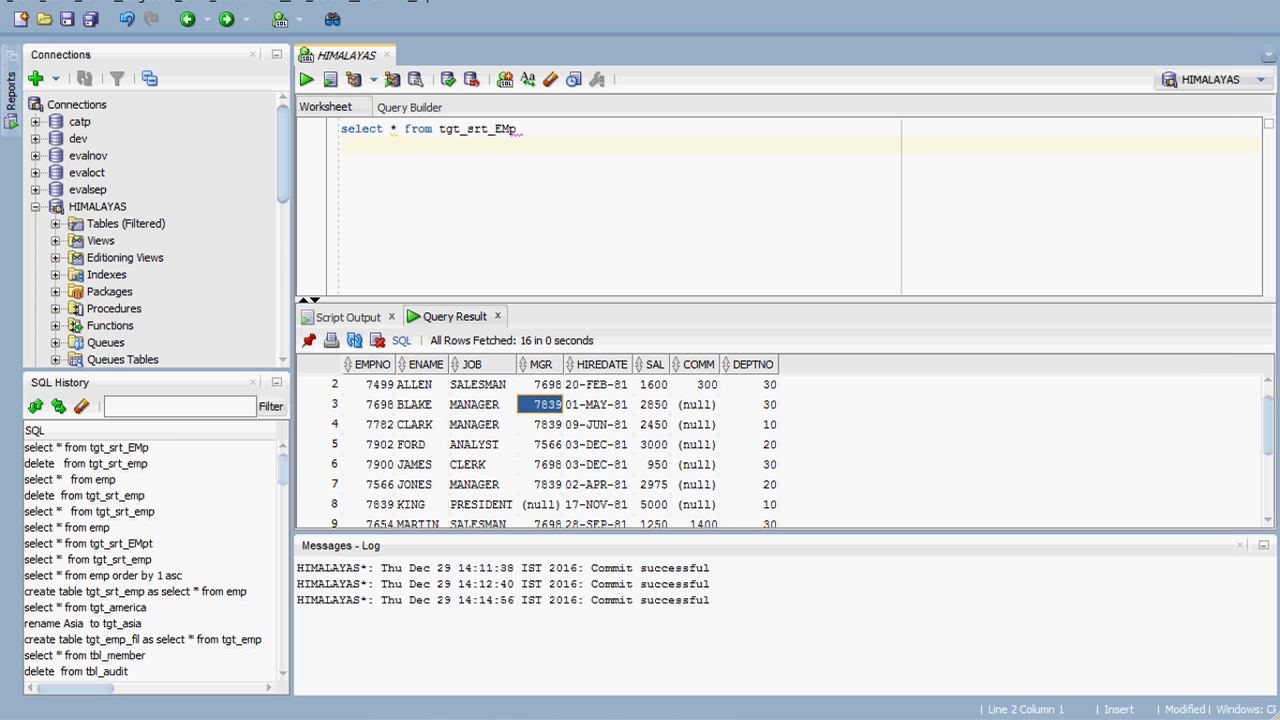
{"action": "double_click", "coordinate": [185, 497]}
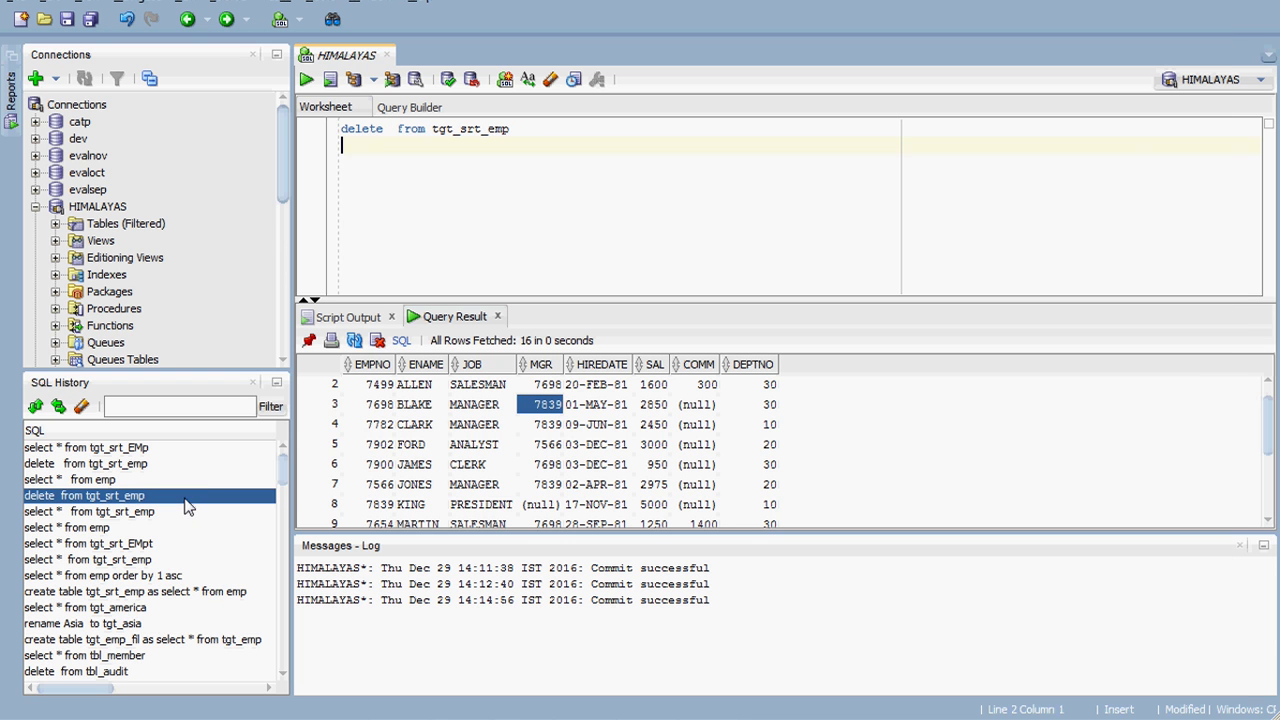
{"action": "left_click", "coordinate": [308, 82]}
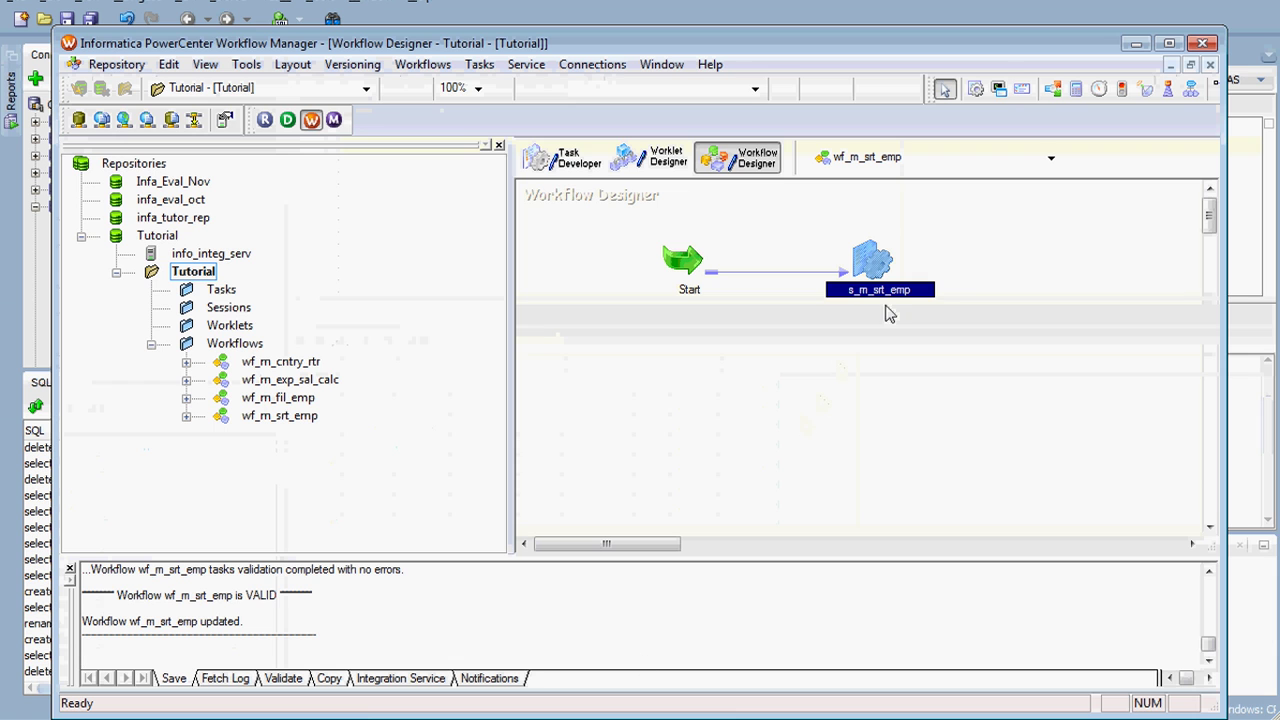
Review the TGT_SRT_EMP writer properties of session s_m_srt_emp in Workflow Manager, down to the truncate target table option.
{"action": "double_click", "coordinate": [889, 291]}
{"action": "left_click", "coordinate": [543, 162]}
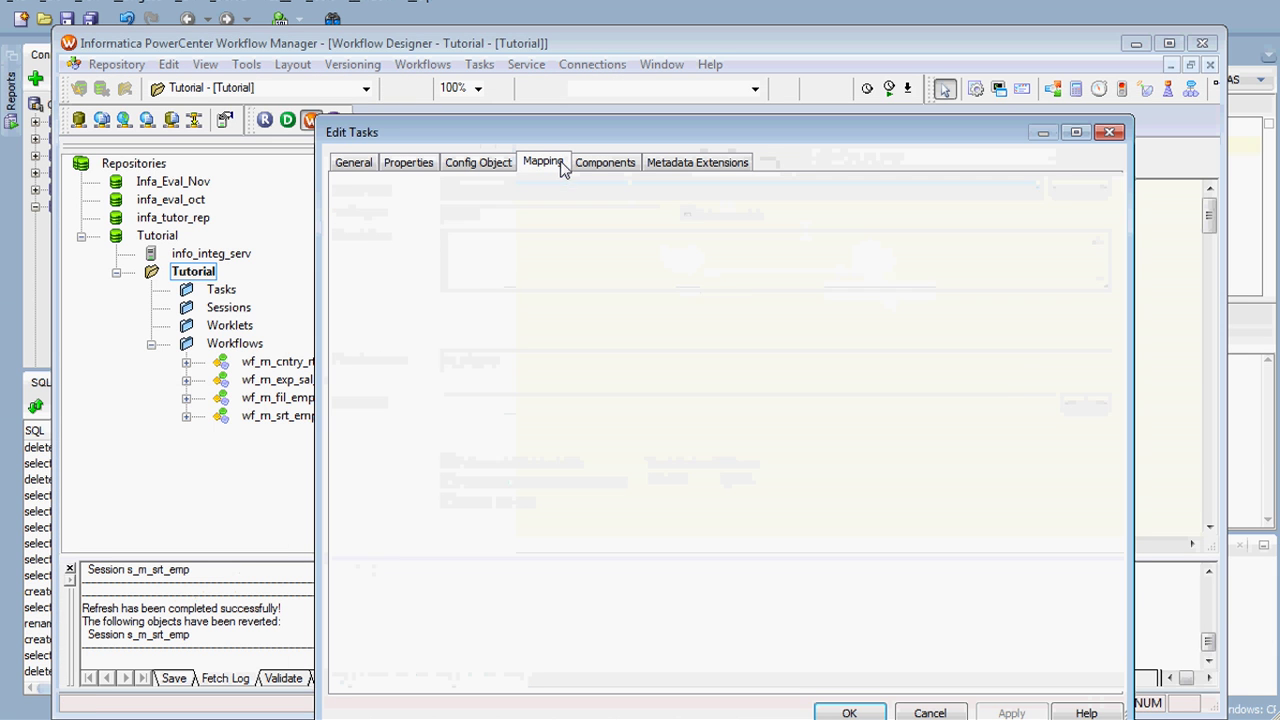
{"action": "left_click", "coordinate": [438, 352]}
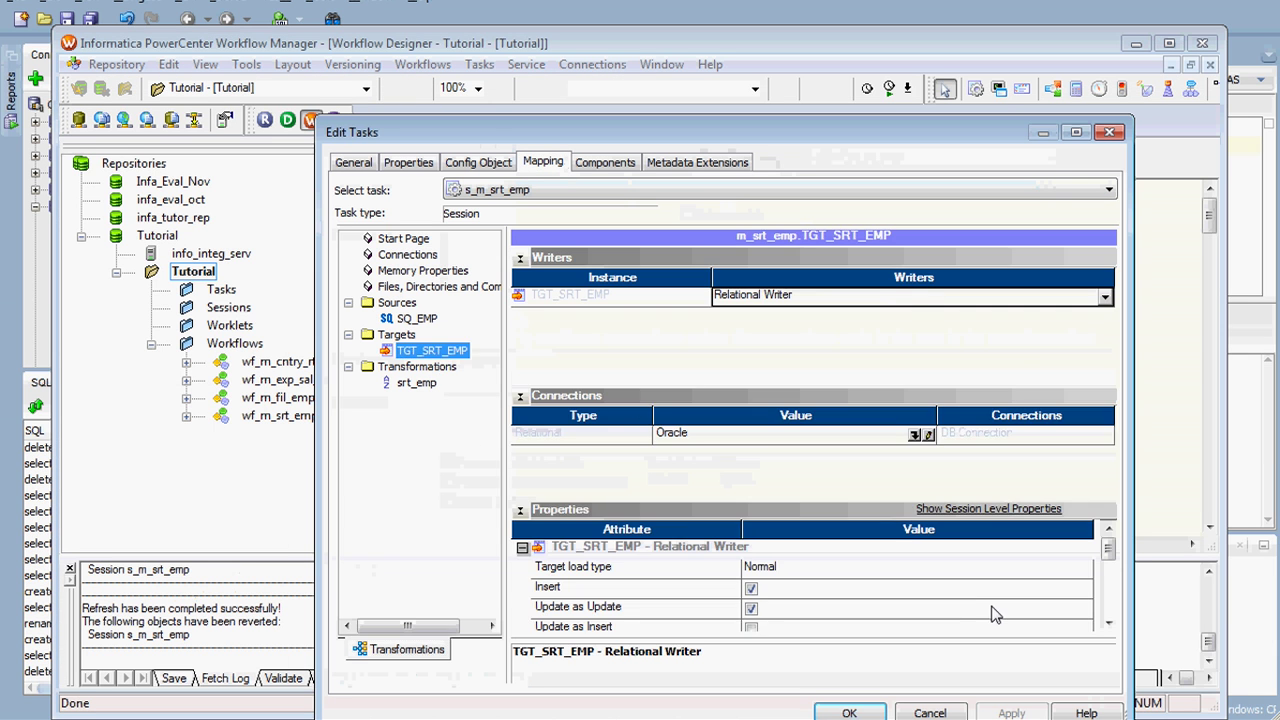
{"action": "left_click", "coordinate": [1108, 623]}
{"action": "left_click", "coordinate": [1108, 623]}
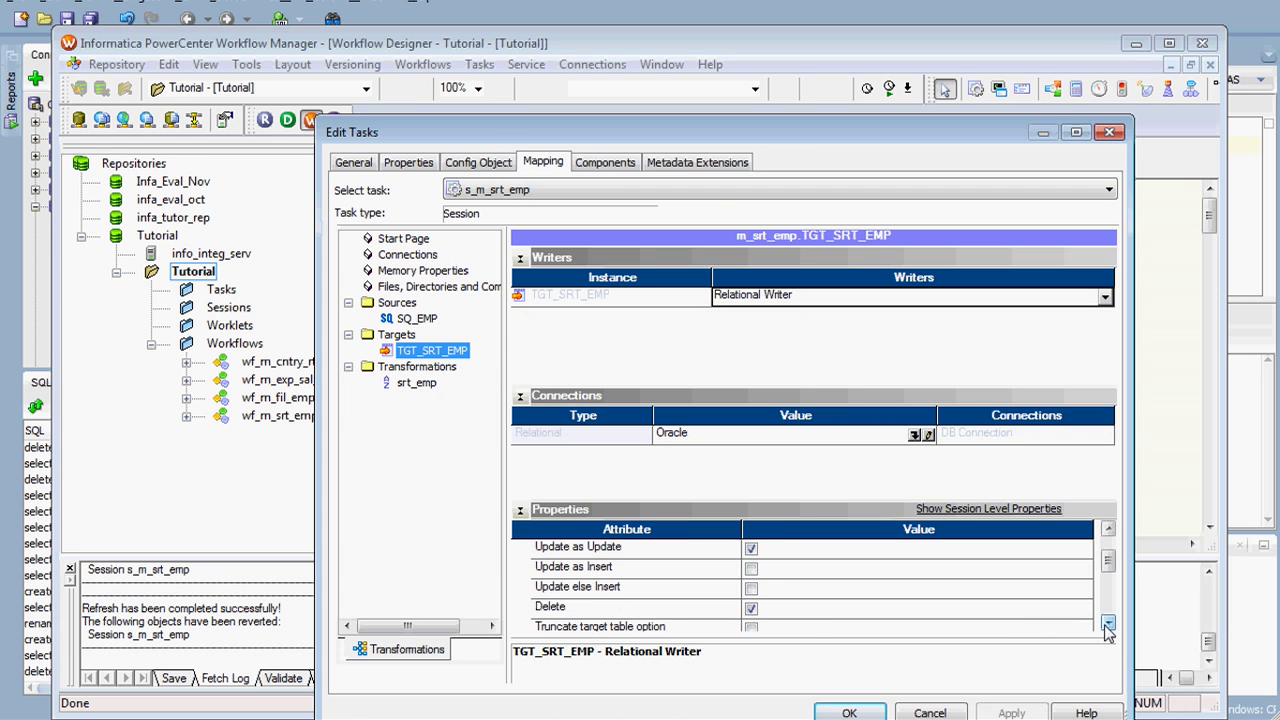
{"action": "left_click", "coordinate": [1108, 623]}
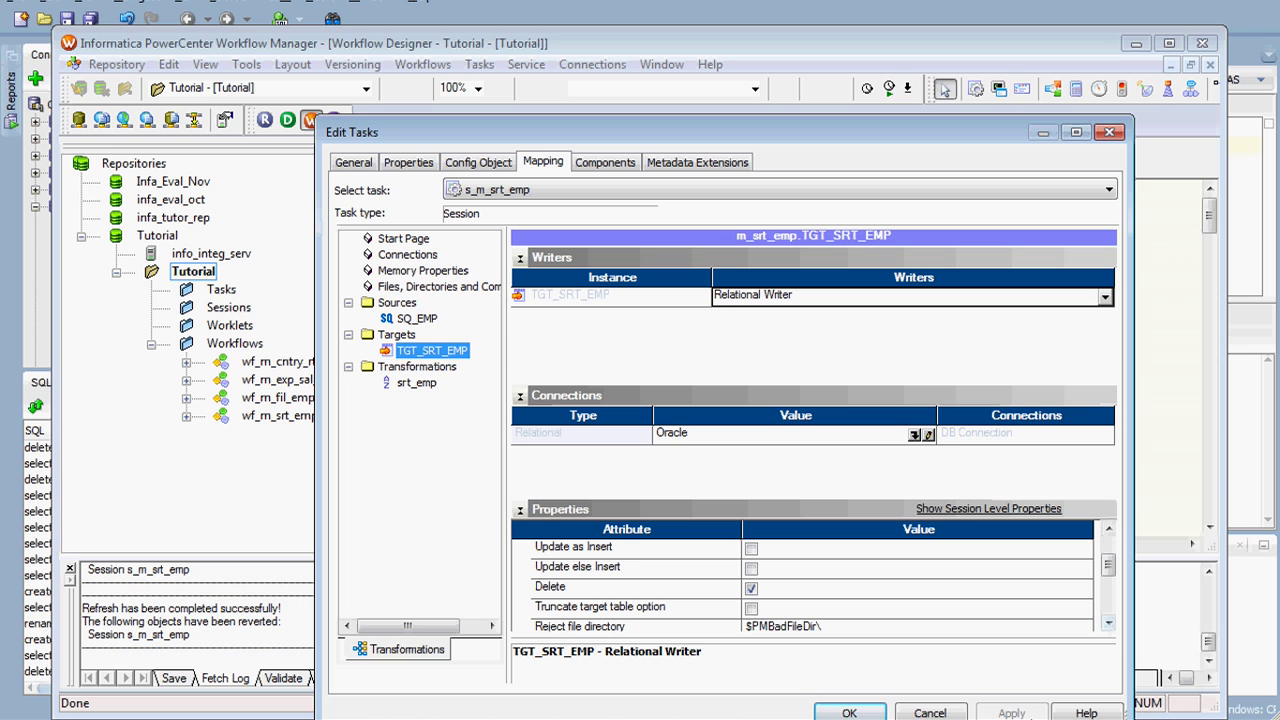
{"action": "left_click", "coordinate": [928, 712]}
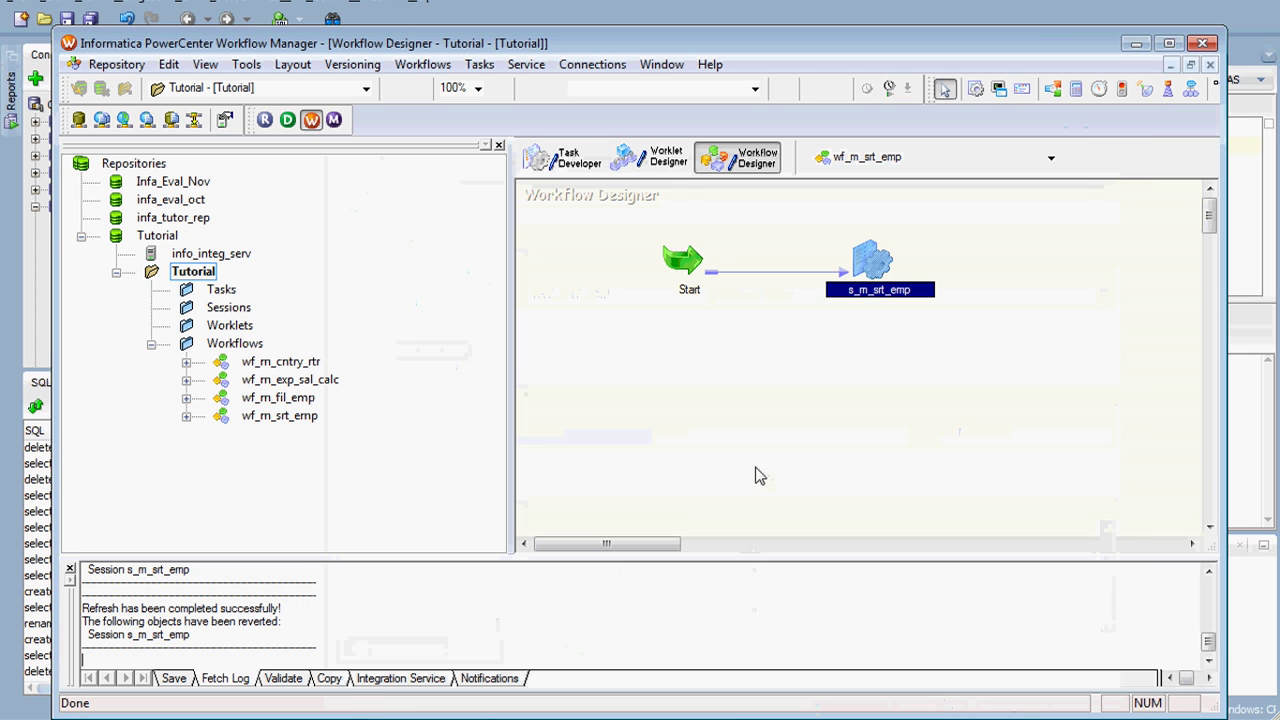
Return to SQL Developer, commit the deletion and run the earlier "select * from tgt_srt_emp" query to check the target table.
{"action": "left_click", "coordinate": [449, 719]}
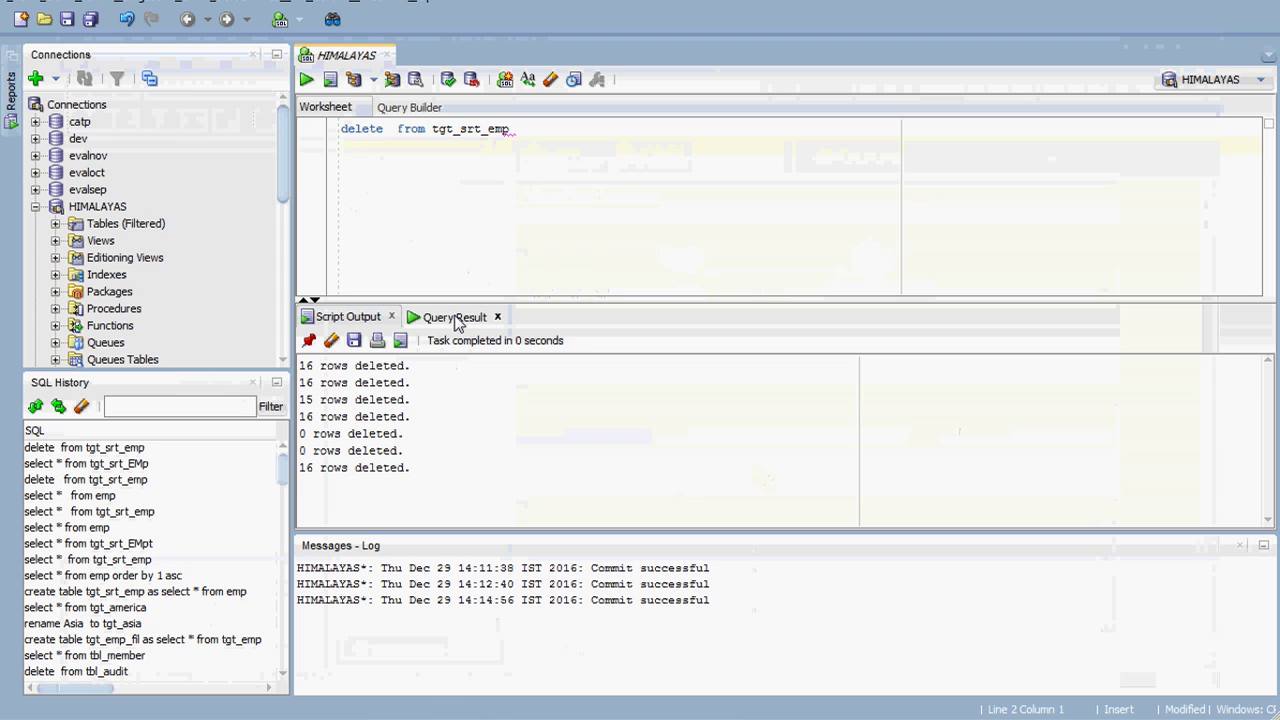
{"action": "left_click", "coordinate": [448, 80]}
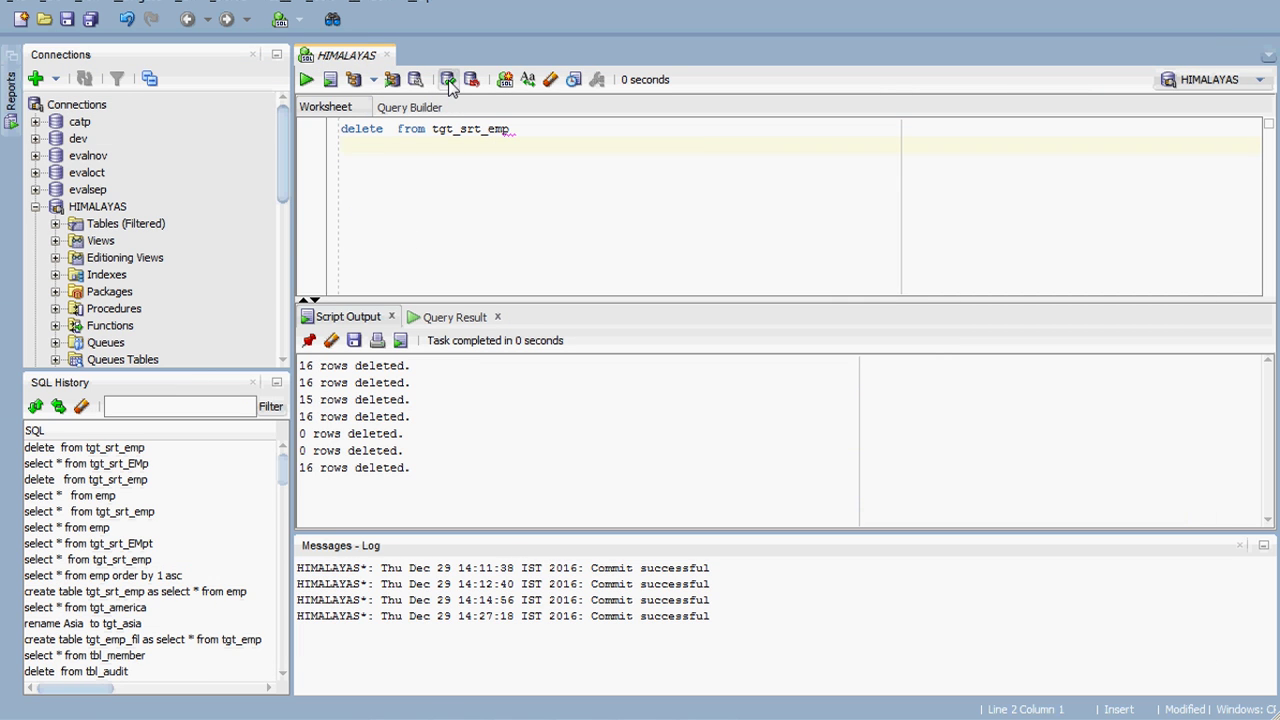
{"action": "left_click", "coordinate": [137, 514]}
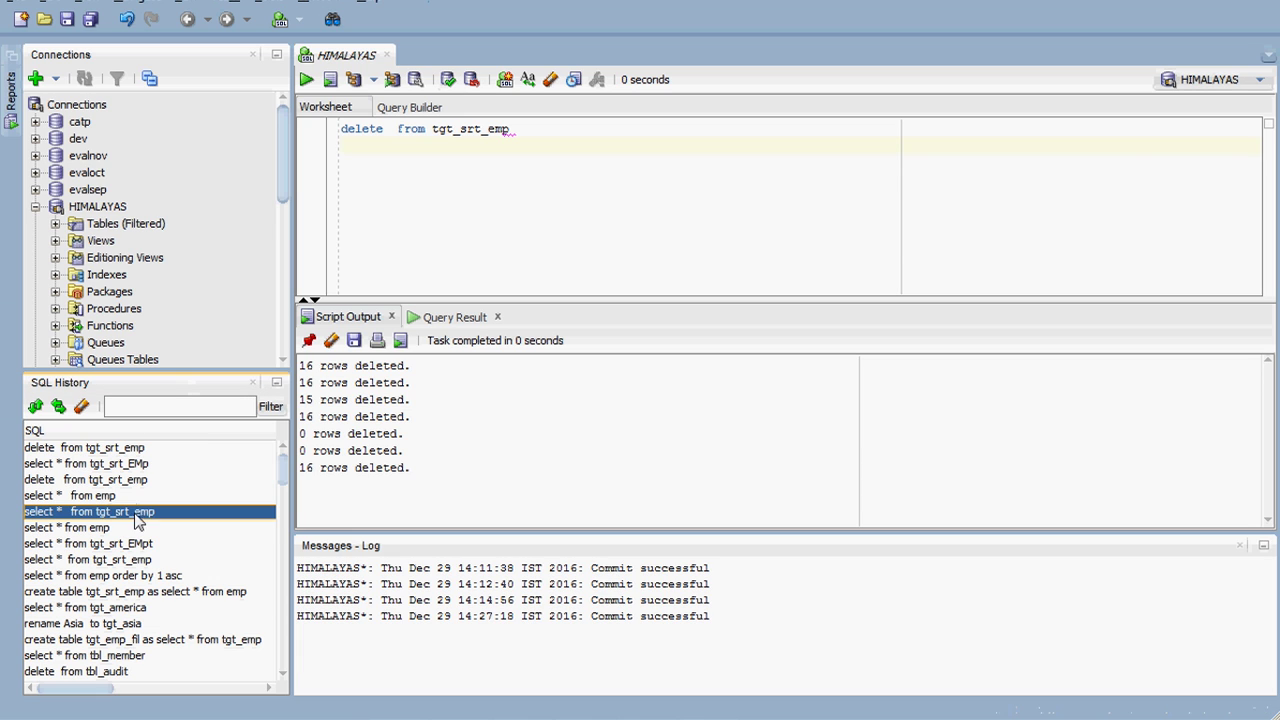
{"action": "left_click", "coordinate": [312, 79]}
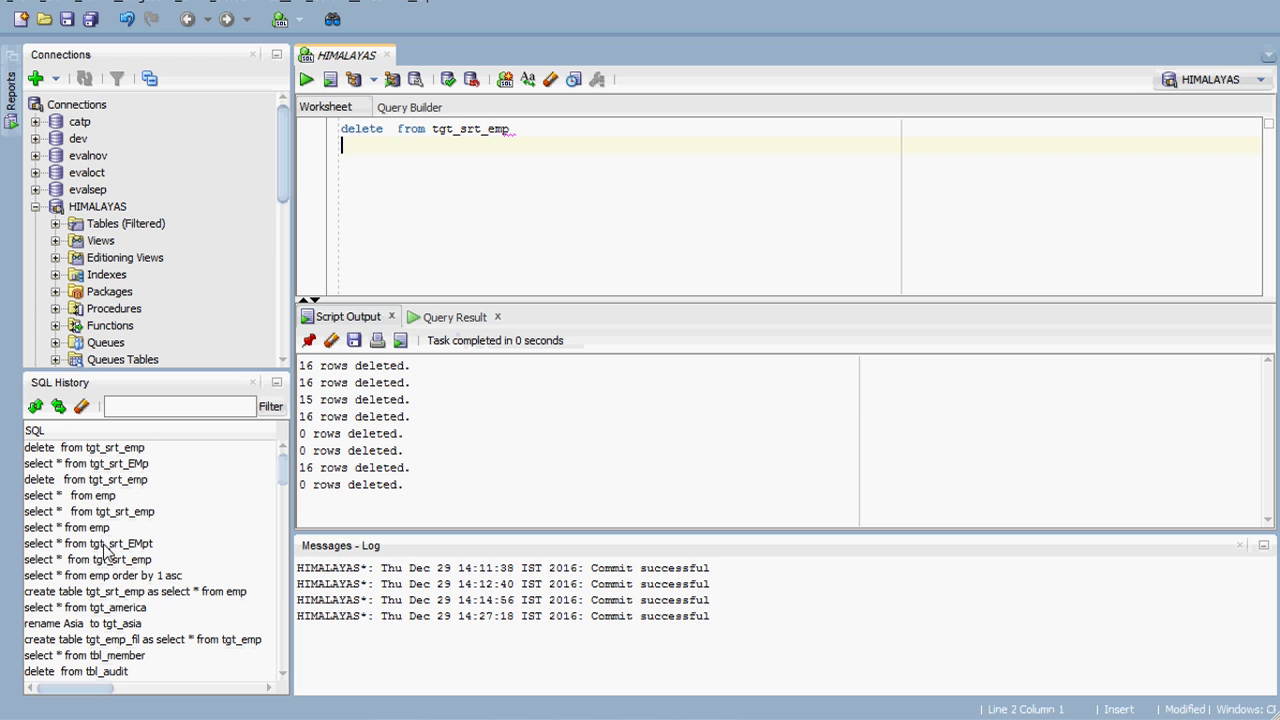
{"action": "double_click", "coordinate": [110, 511]}
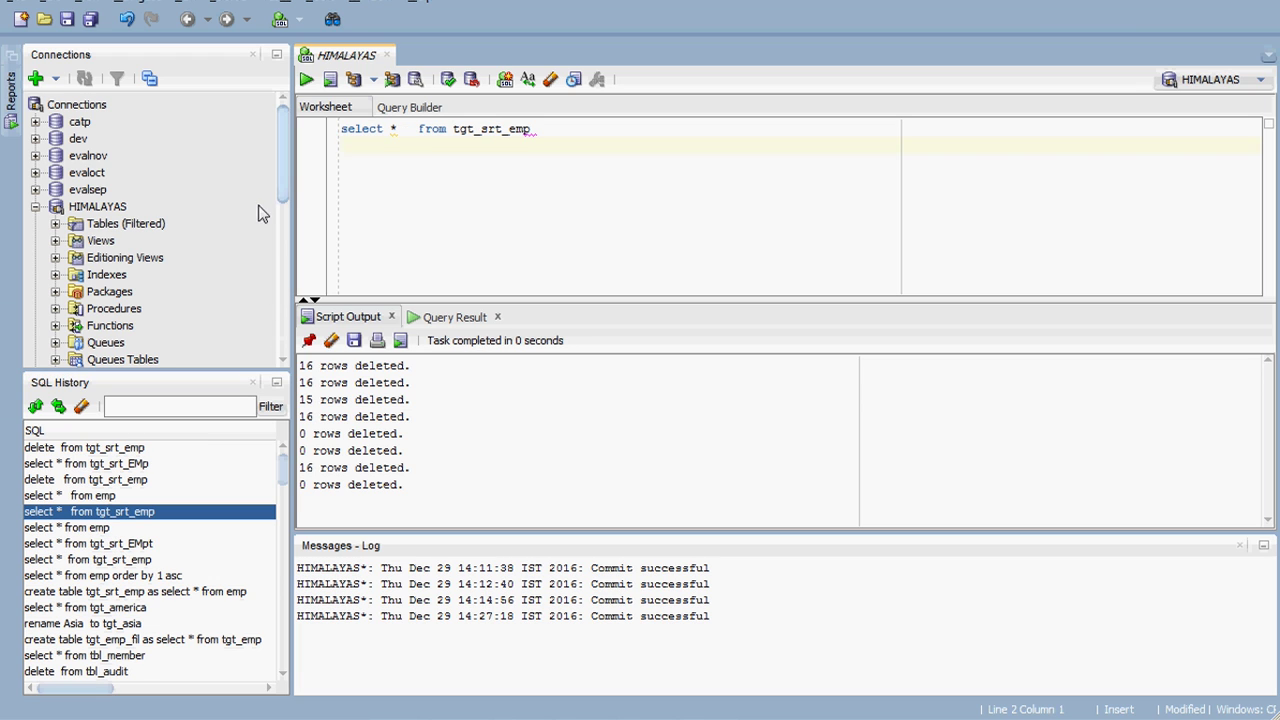
{"action": "left_click", "coordinate": [307, 80]}
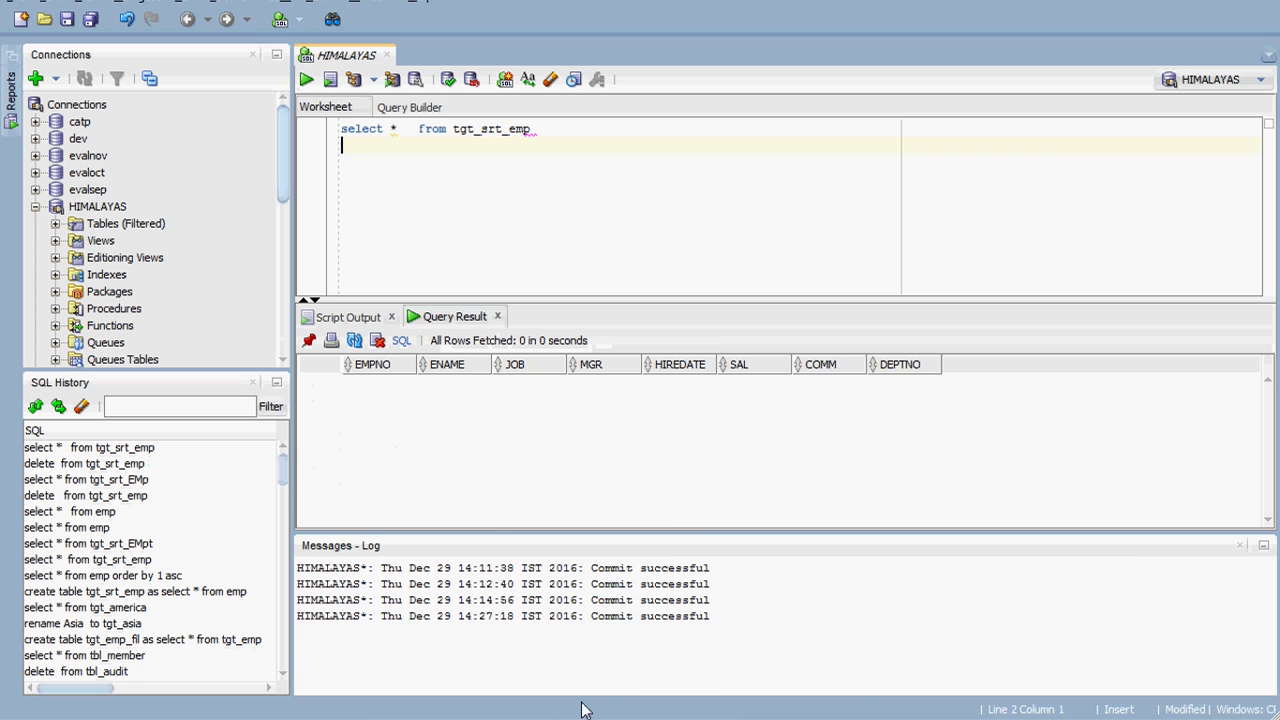
Switch to Workflow Manager and try to refresh the mapping of session s_m_srt_emp once more.
{"action": "left_click", "coordinate": [735, 712]}
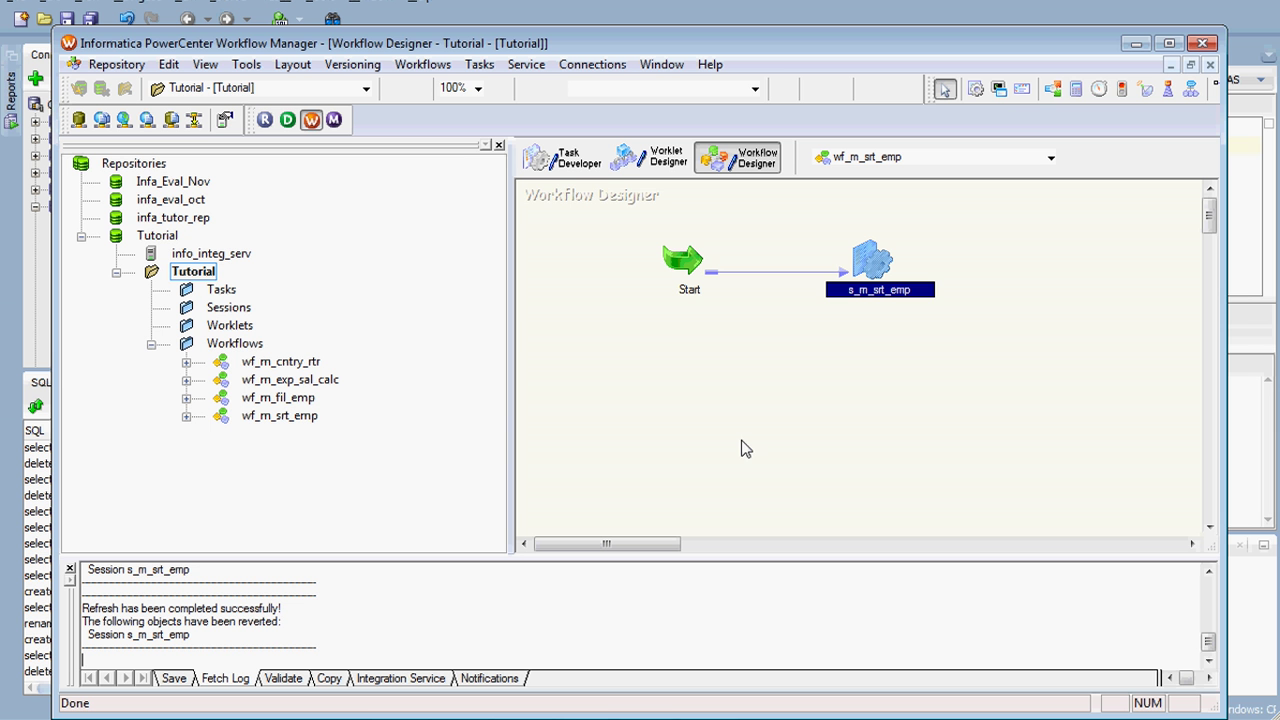
{"action": "right_click", "coordinate": [865, 282]}
{"action": "left_click", "coordinate": [914, 482]}
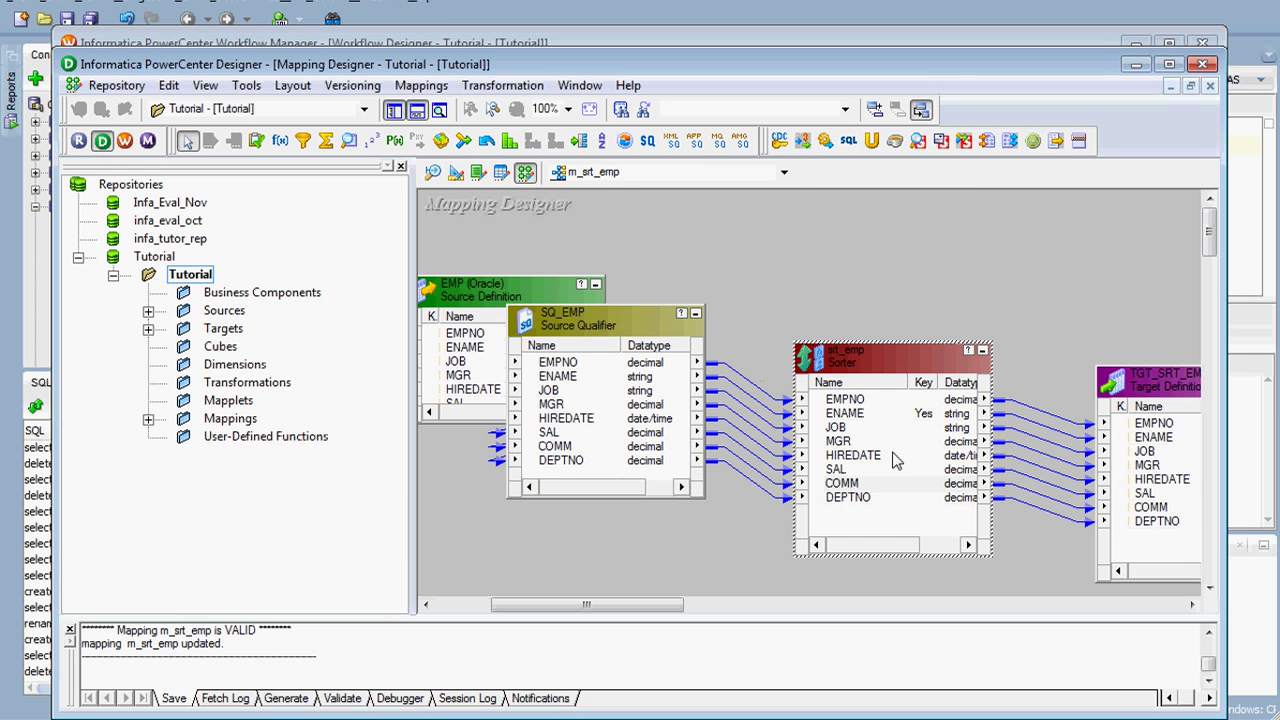
Reopen the srt_emp Sorter transformation in Designer and check its Null Treated Low property.
{"action": "double_click", "coordinate": [850, 462]}
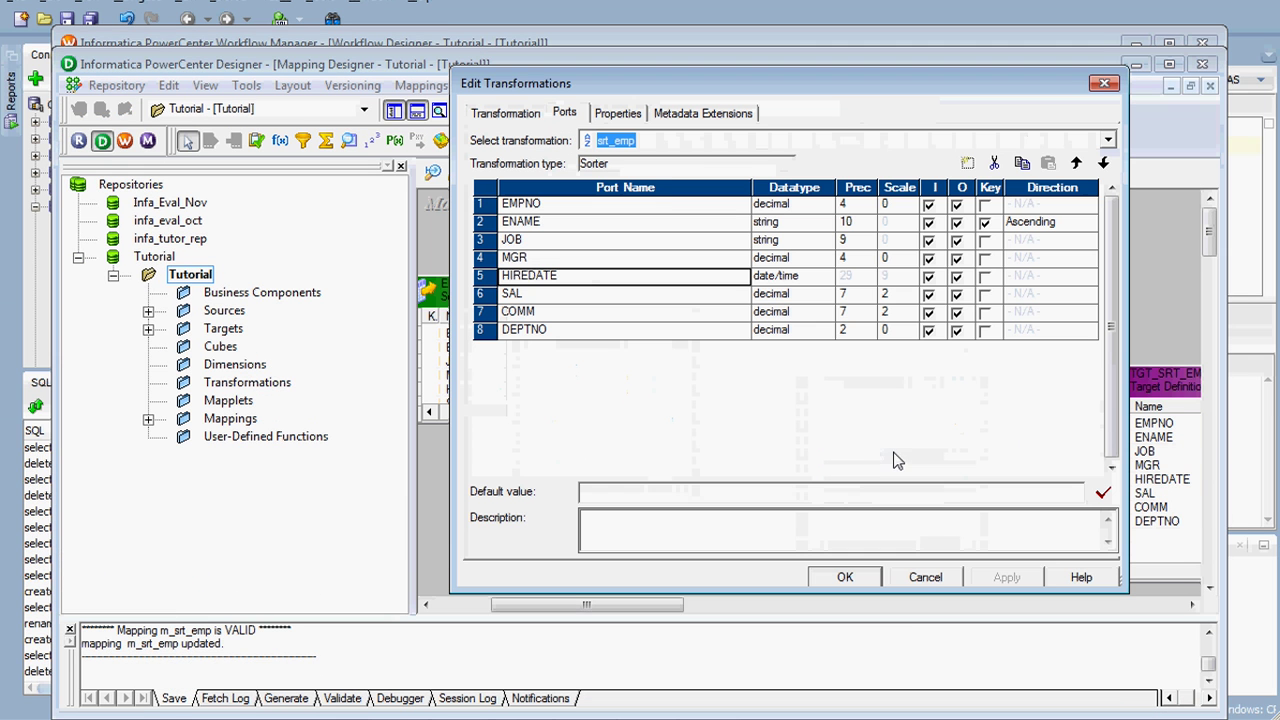
{"action": "left_click", "coordinate": [634, 118]}
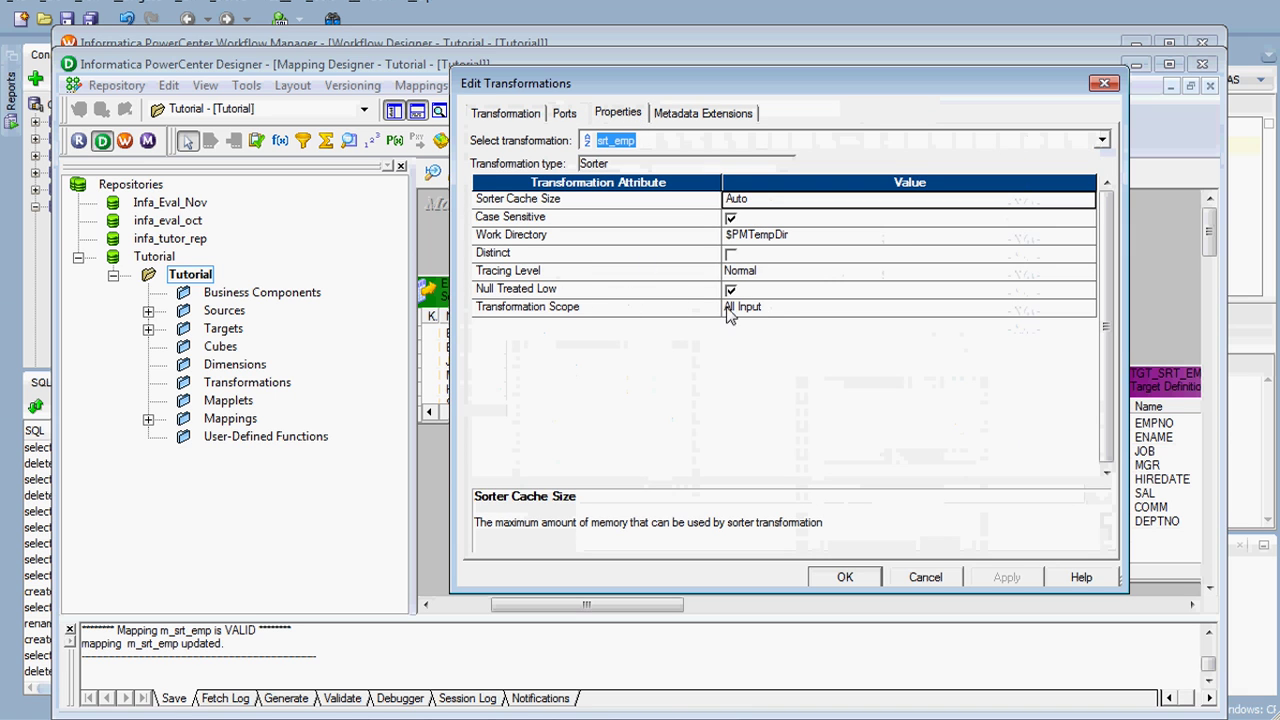
{"action": "left_click", "coordinate": [844, 578]}
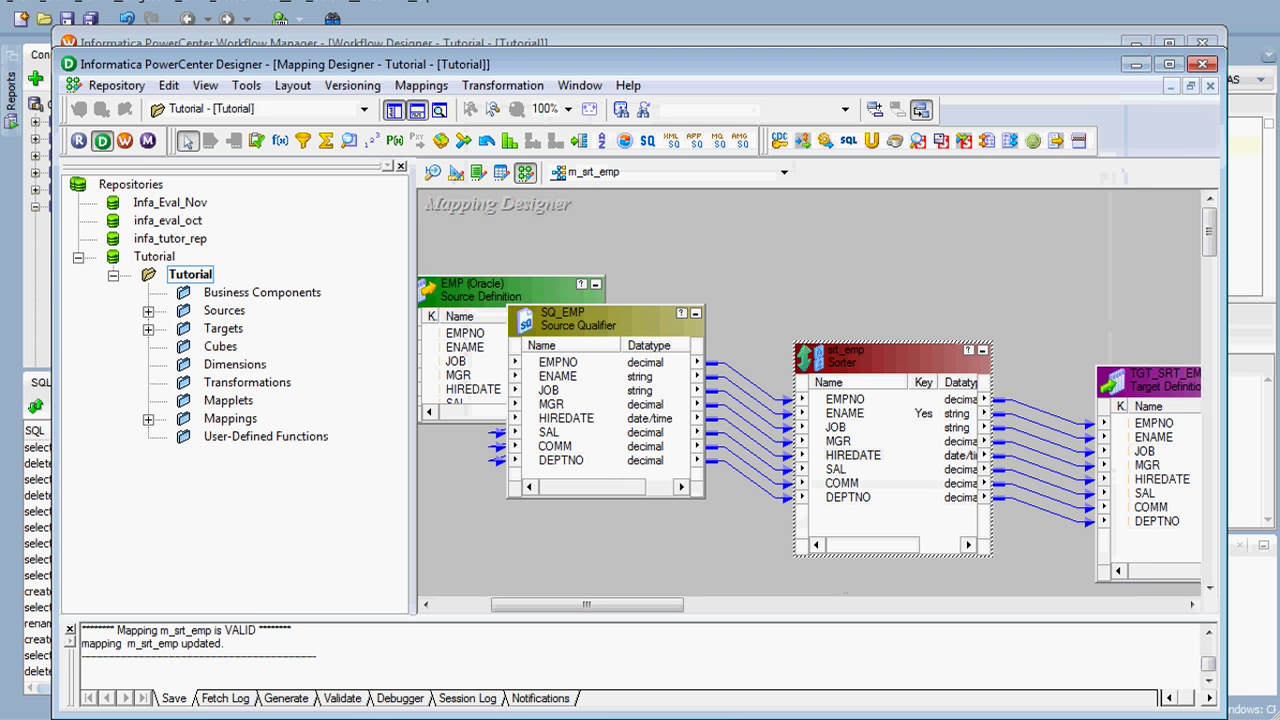
Return to Workflow Manager and start the workflow wf_m_srt_emp with the updated Sorter settings.
{"action": "left_click", "coordinate": [500, 700]}
{"action": "left_click", "coordinate": [604, 428]}
{"action": "right_click", "coordinate": [604, 428]}
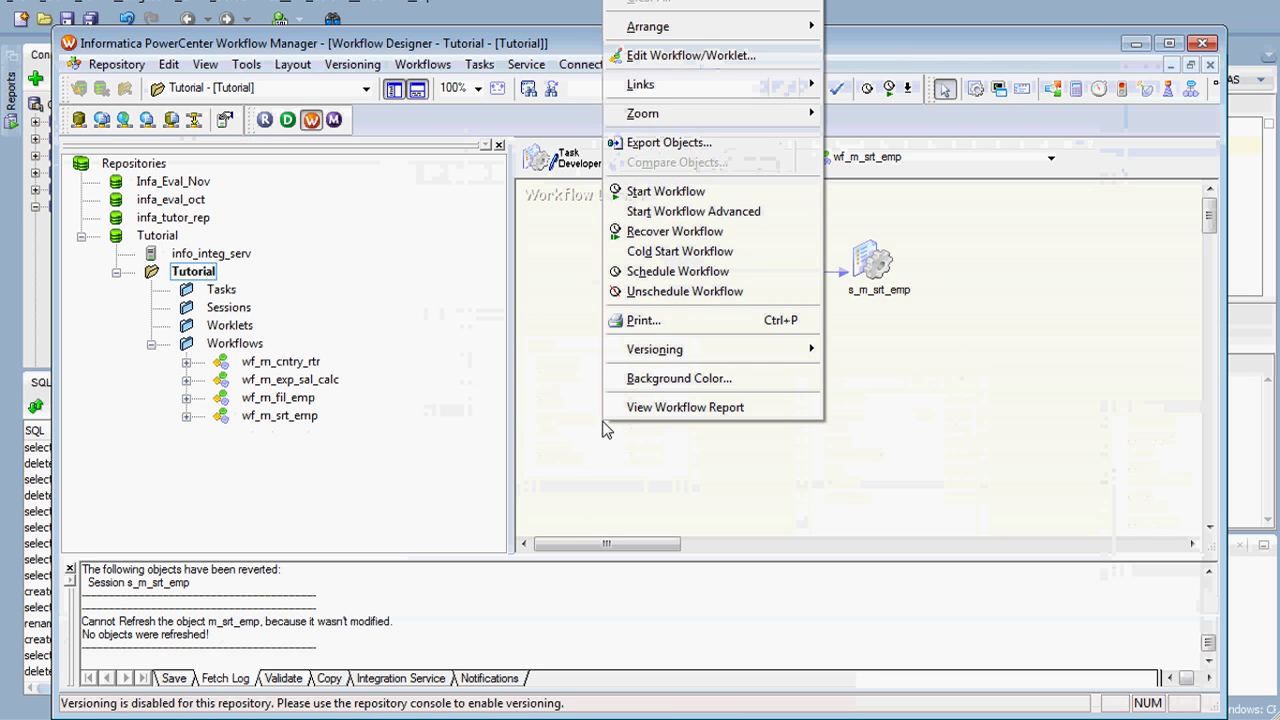
{"action": "left_click", "coordinate": [680, 191]}
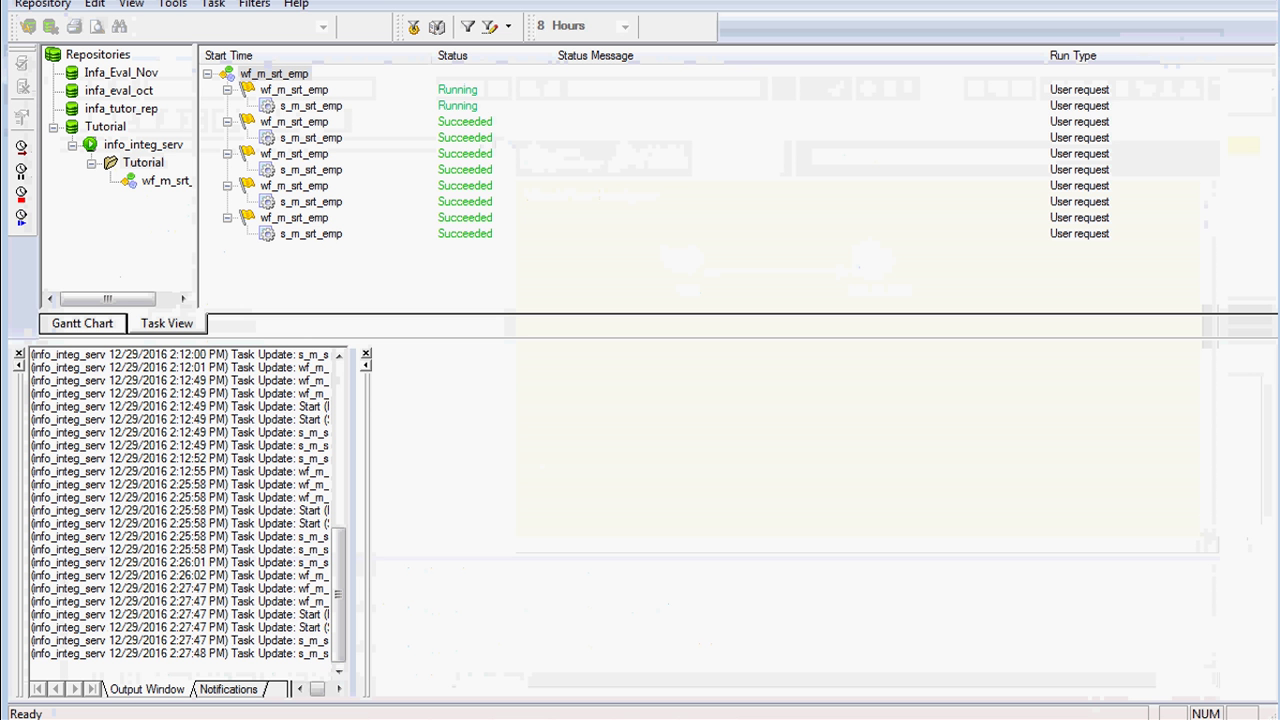
Rerun the tgt_srt_emp query in SQL Developer, and switch to the Word notes to read the Distinct Output Rows and Null Treated Low sections.
{"action": "left_click", "coordinate": [460, 710]}
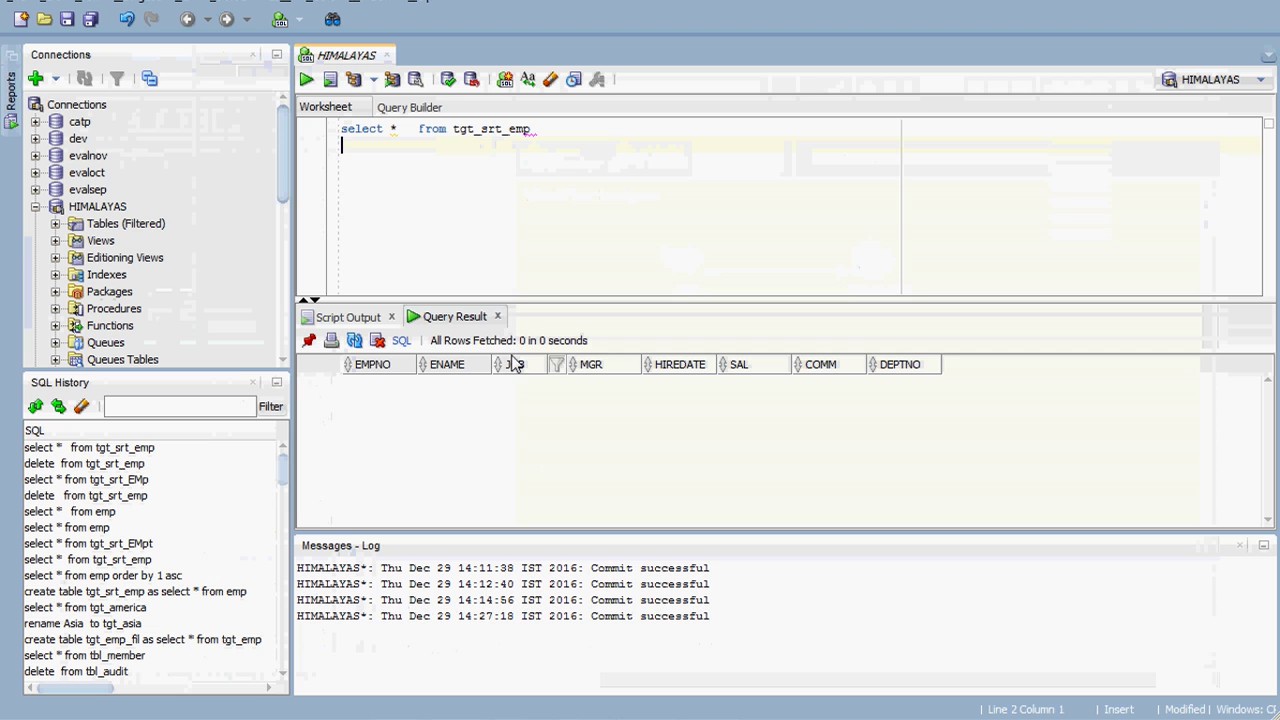
{"action": "left_click", "coordinate": [312, 83]}
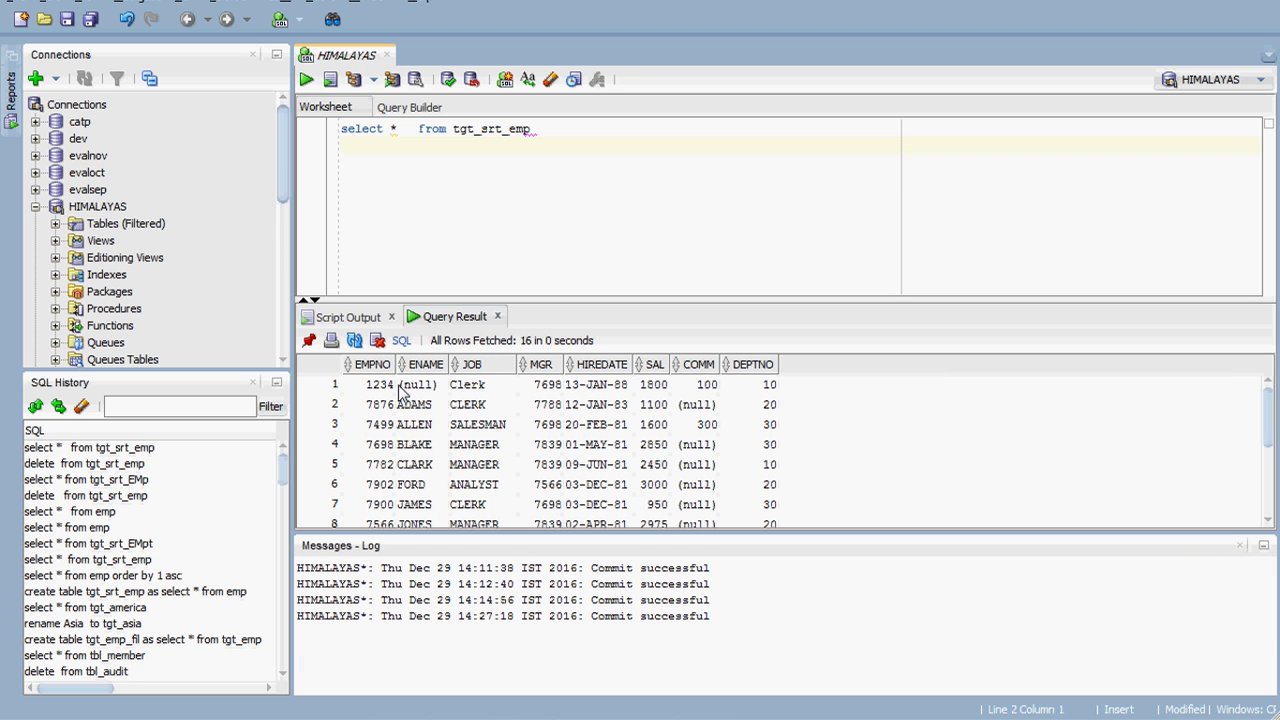
{"action": "key", "text": "alt+Tab"}
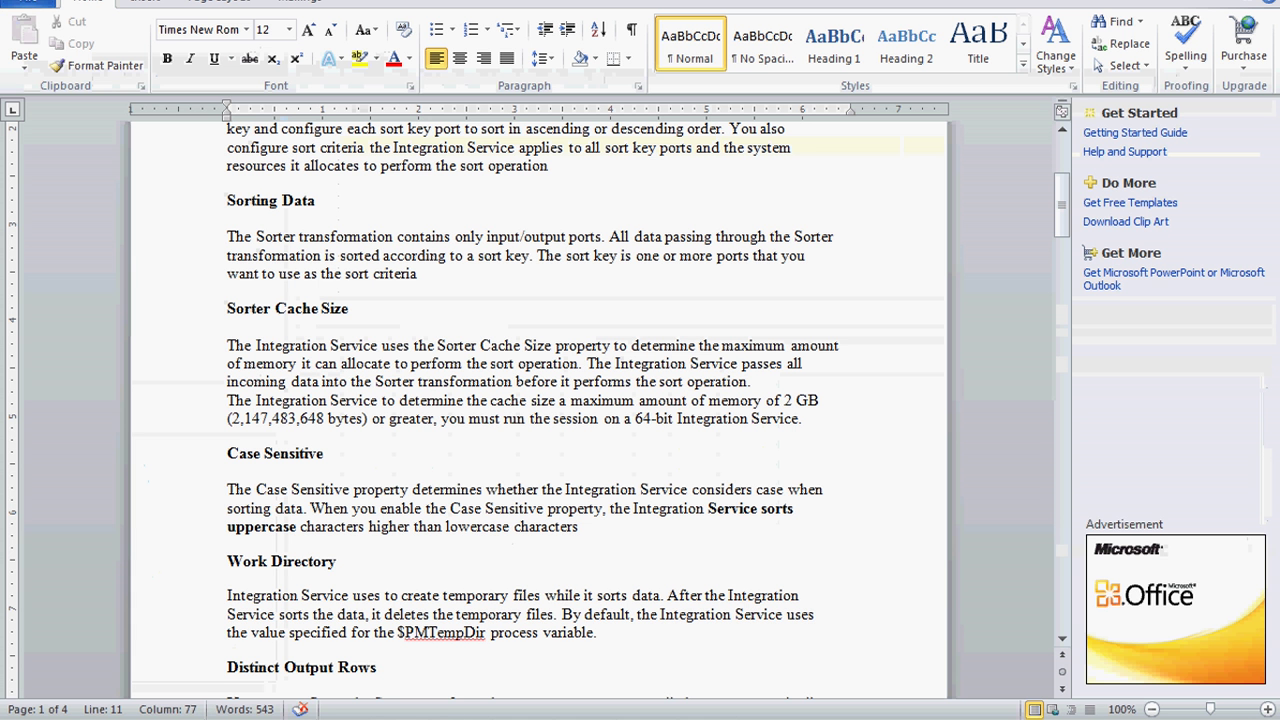
{"action": "left_click_drag", "start_coordinate": [1065, 240], "coordinate": [1067, 300]}
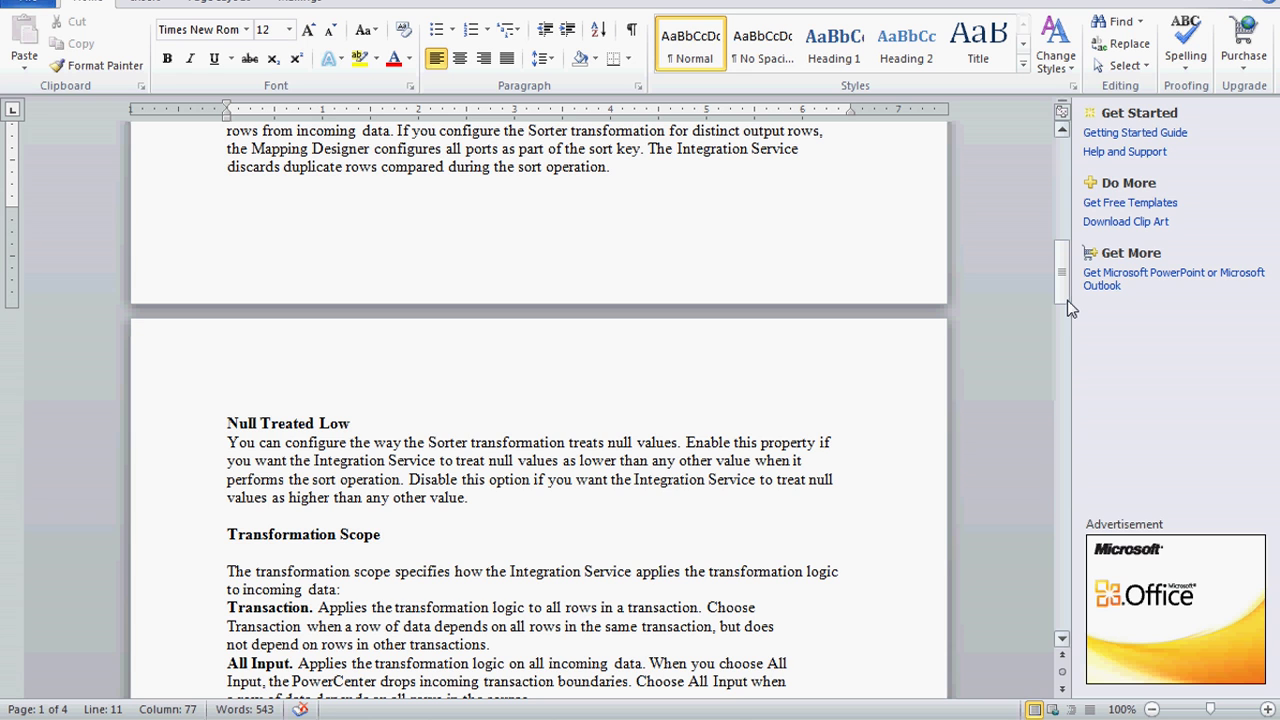
Switch to Designer, enable Distinct in the srt_emp Sorter properties, check the sort key ports and accept the change.
{"action": "left_click", "coordinate": [563, 719]}
{"action": "left_click", "coordinate": [855, 416]}
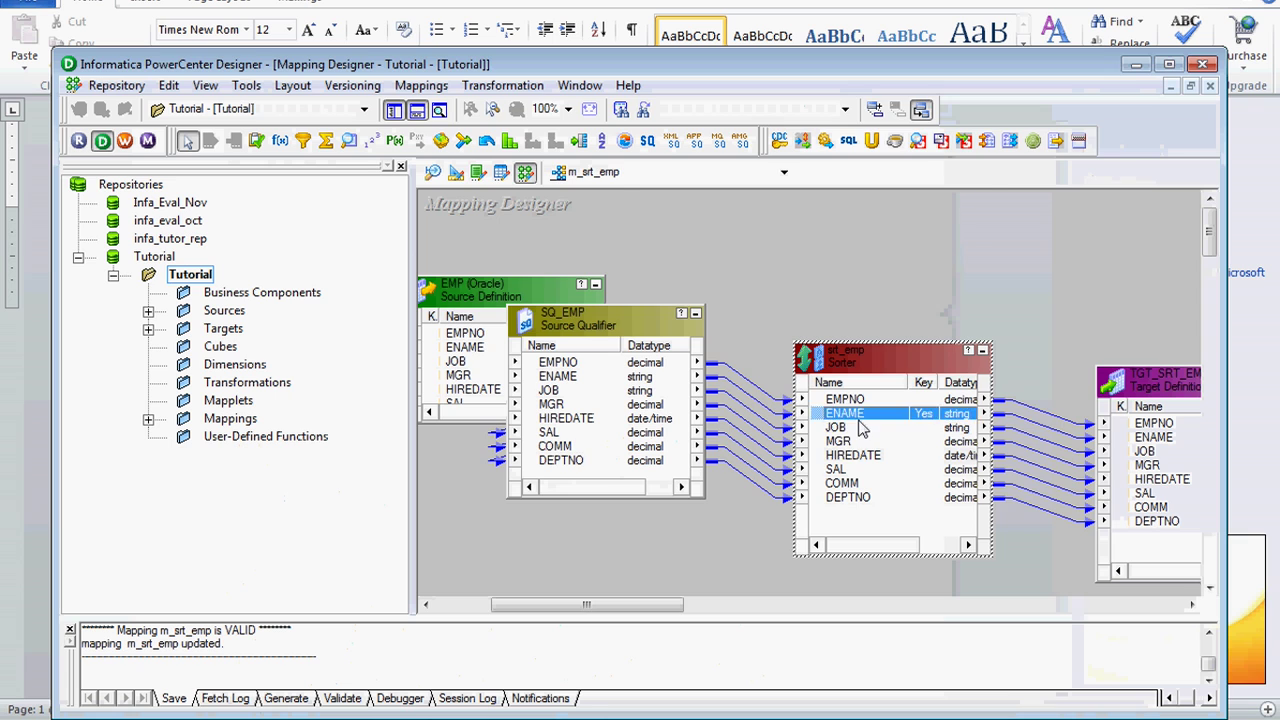
{"action": "double_click", "coordinate": [860, 428]}
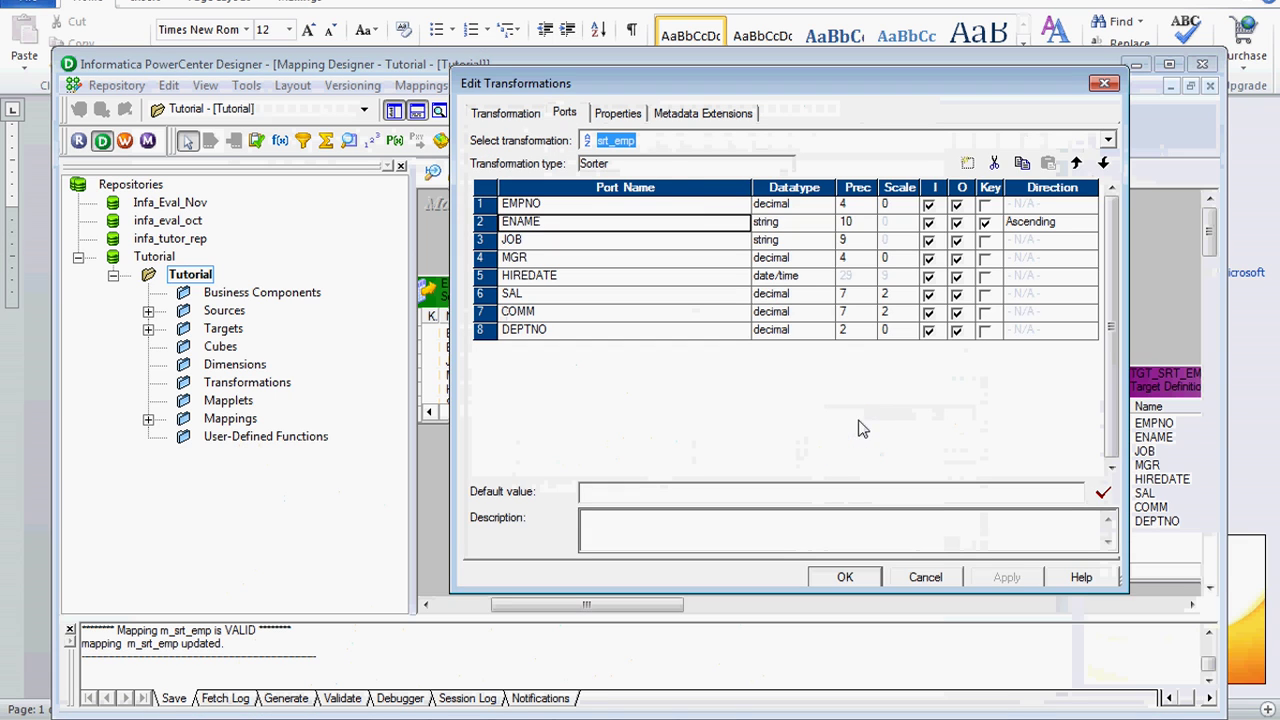
{"action": "left_click", "coordinate": [619, 114]}
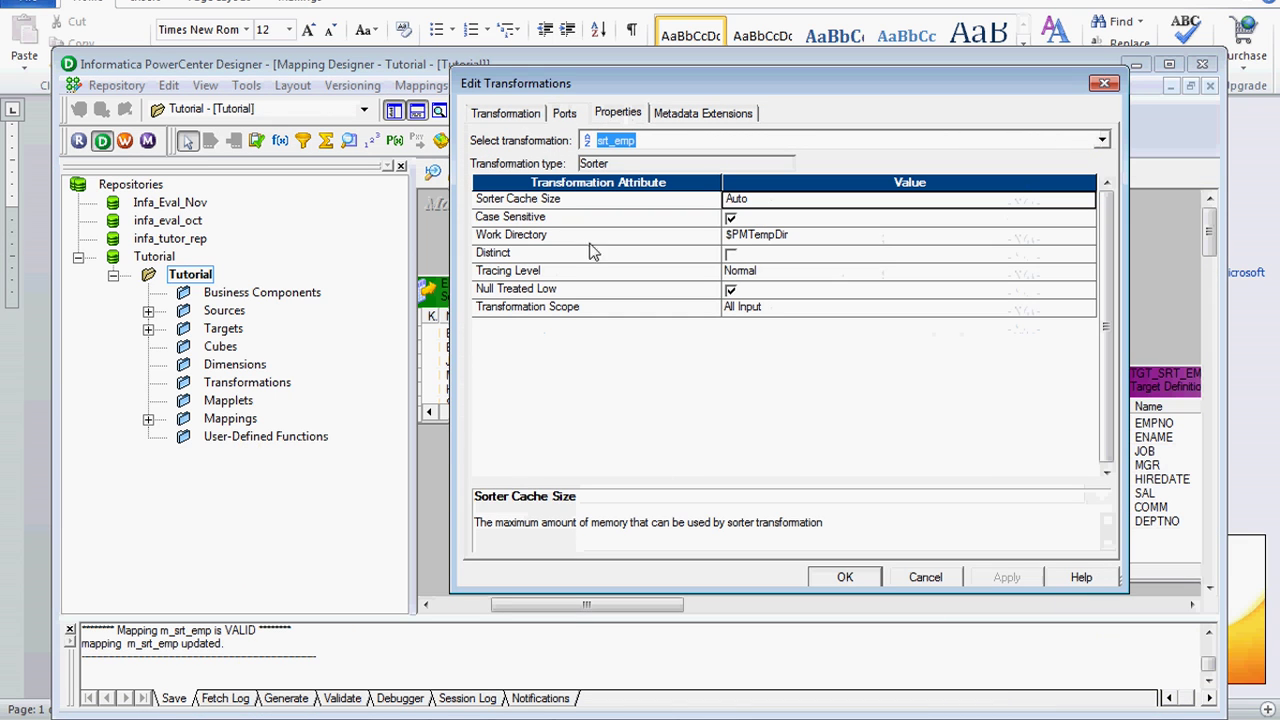
{"action": "left_click", "coordinate": [730, 254]}
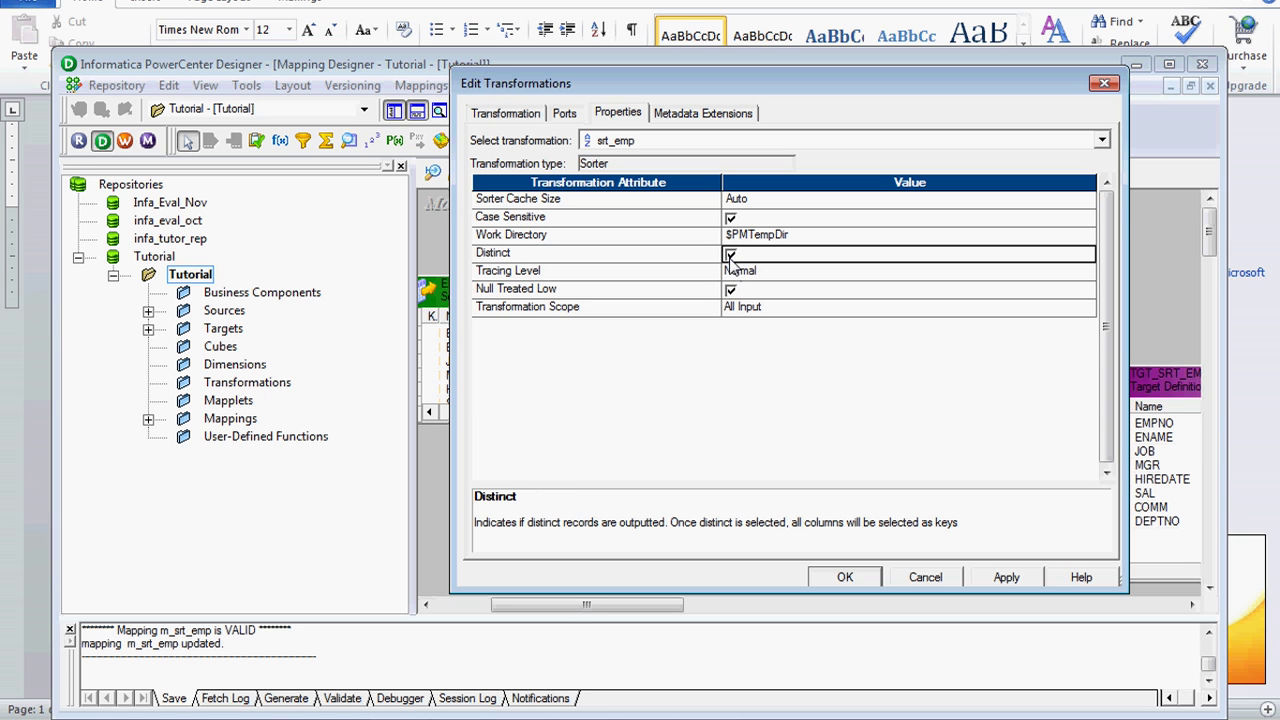
{"action": "left_click", "coordinate": [566, 115]}
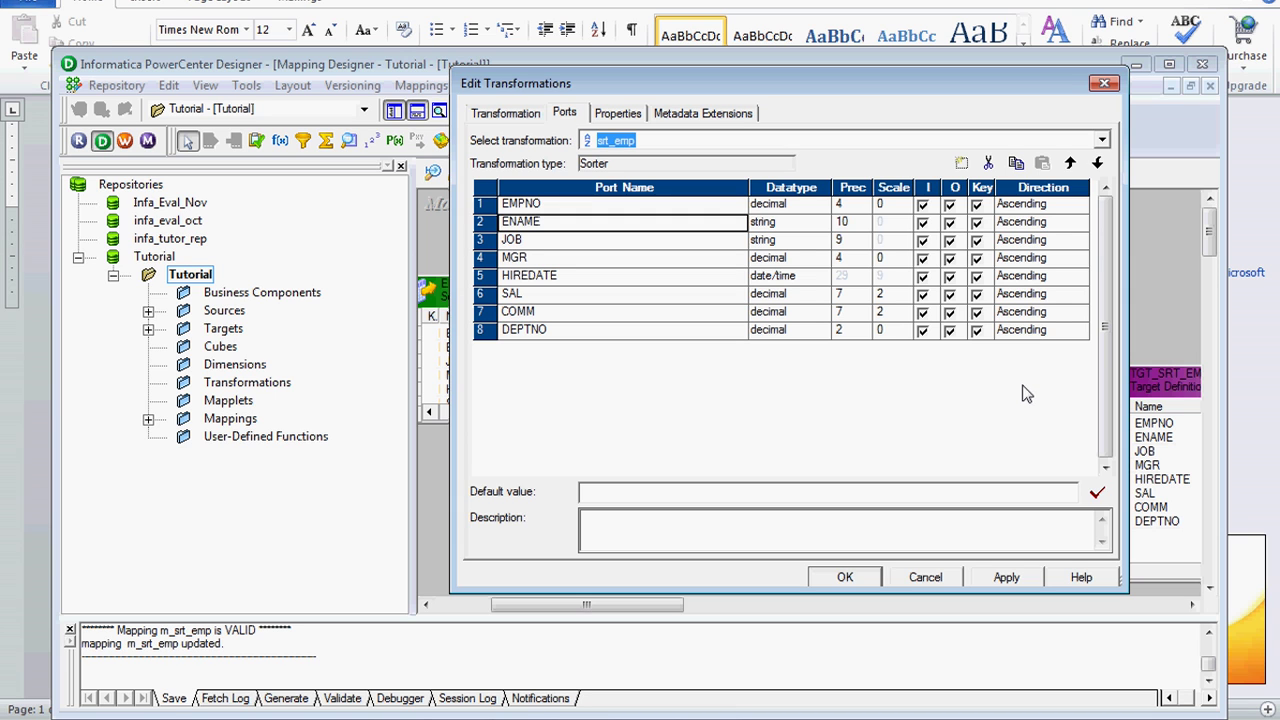
{"action": "left_click", "coordinate": [845, 577]}
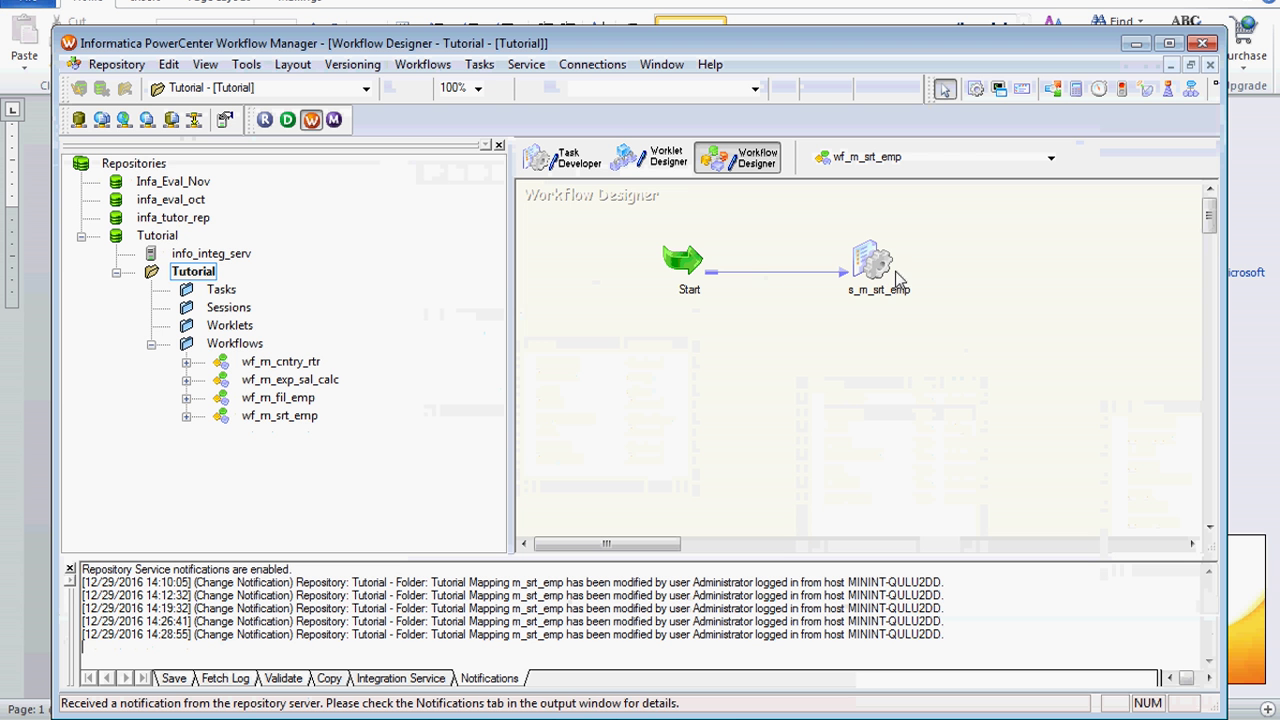
In Workflow Manager, refresh the mapping of session s_m_srt_emp and save the workflow.
{"action": "left_click", "coordinate": [884, 294]}
{"action": "right_click", "coordinate": [884, 294]}
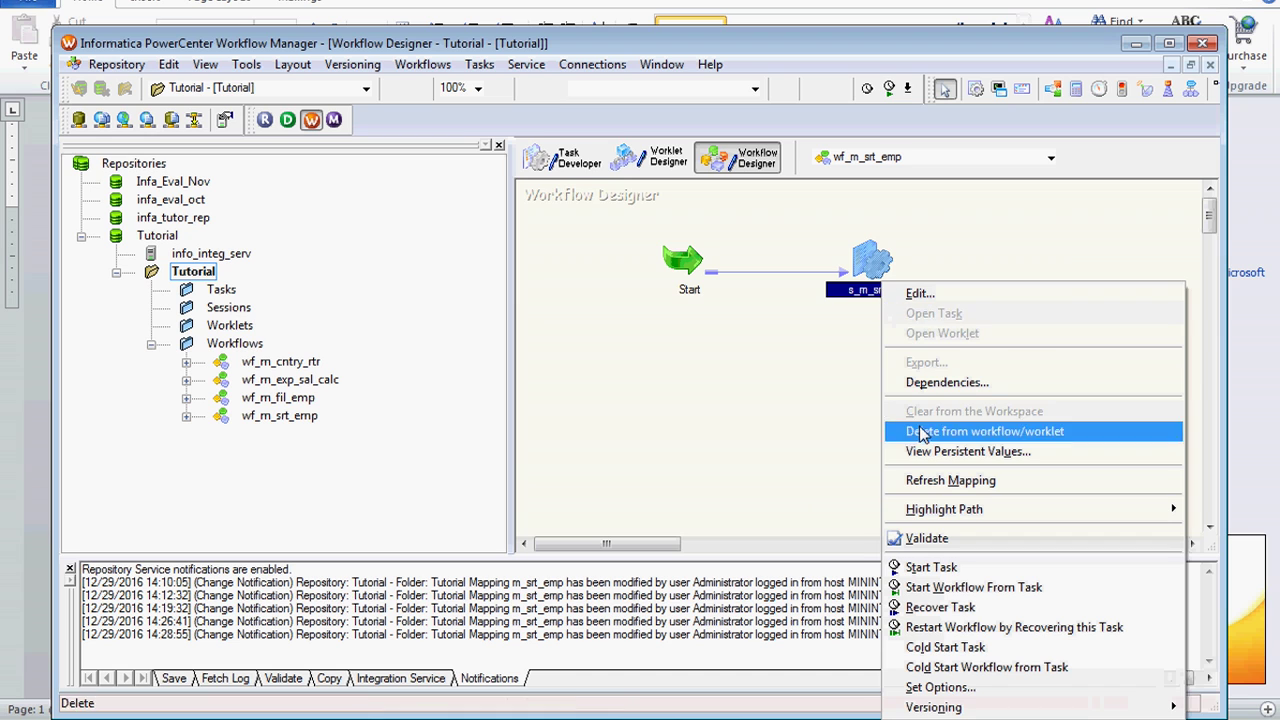
{"action": "left_click", "coordinate": [918, 481]}
{"action": "key", "text": "ctrl+s"}
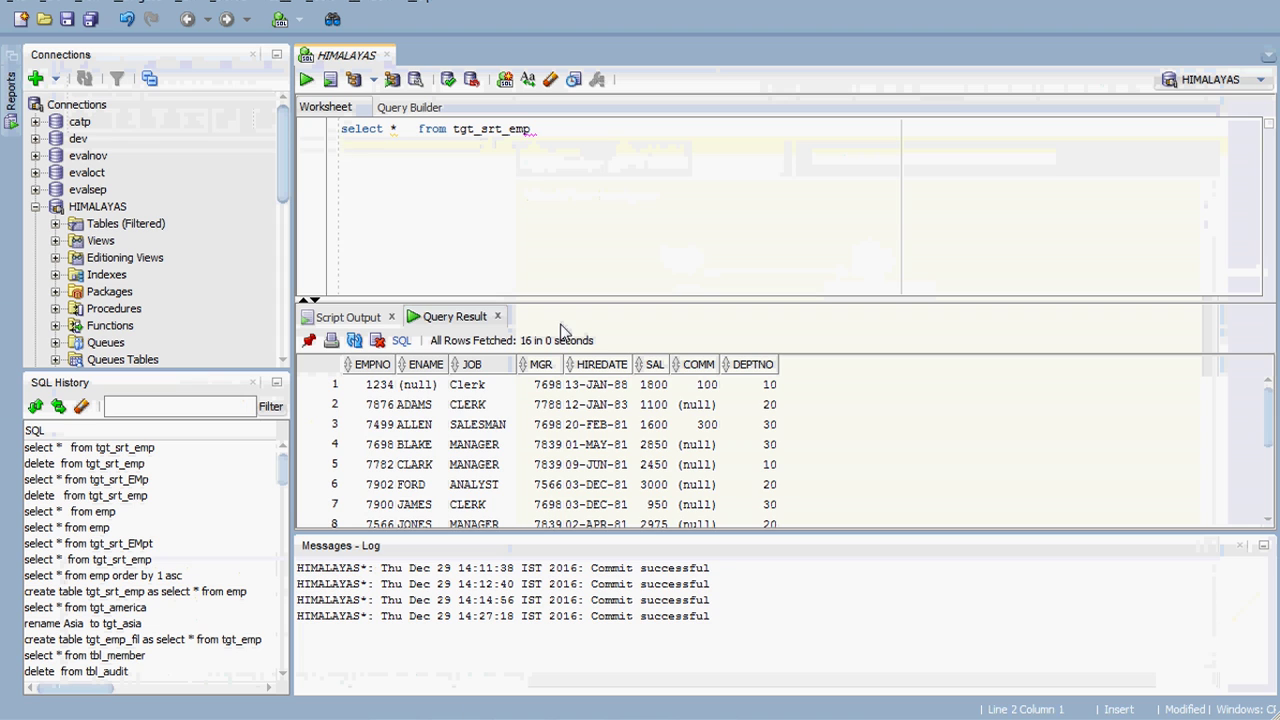
In SQL Developer, change the query to "select * from emp", run it and review the source rows.
{"action": "left_click", "coordinate": [578, 129]}
{"action": "key", "text": "BackSpace"}
{"action": "key", "text": "BackSpace"}
{"action": "key", "text": "BackSpace"}
{"action": "key", "text": "BackSpace"}
{"action": "key", "text": "BackSpace"}
{"action": "key", "text": "BackSpace"}
{"action": "key", "text": "BackSpace"}
{"action": "key", "text": "BackSpace"}
{"action": "key", "text": "BackSpace"}
{"action": "key", "text": "BackSpace"}
{"action": "type", "text": "e"}
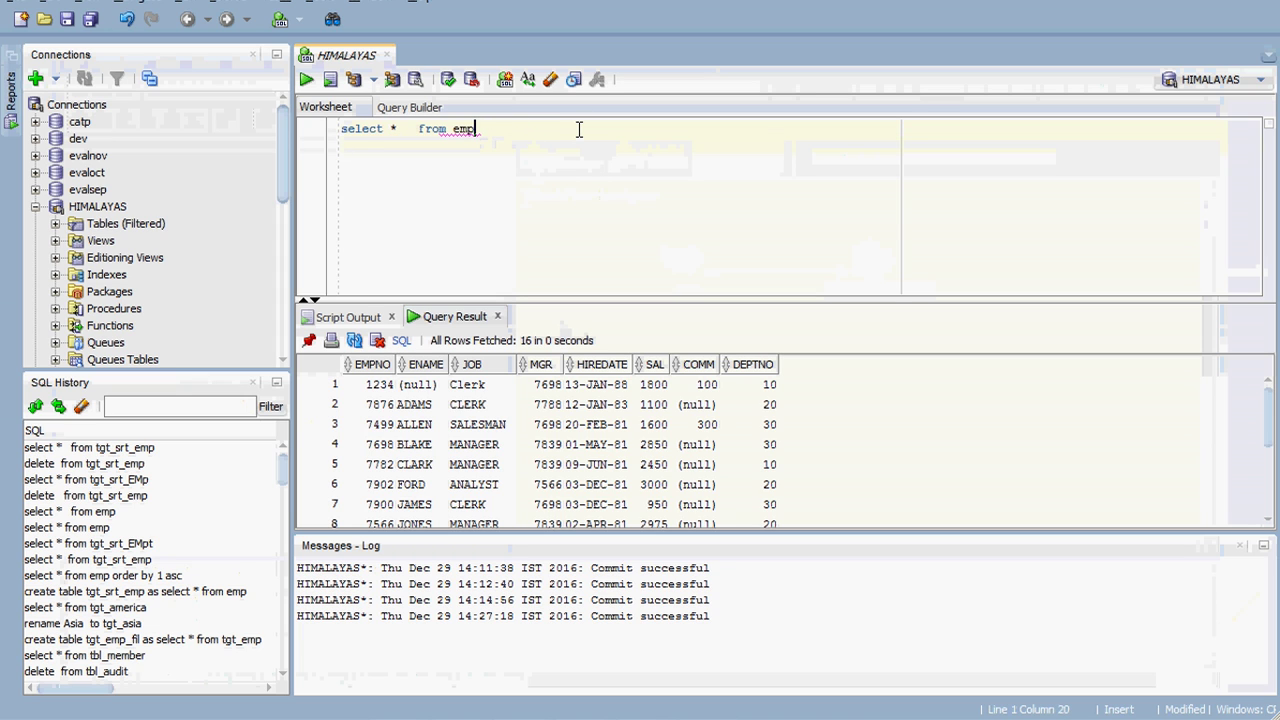
{"action": "key", "text": "ctrl+Return"}
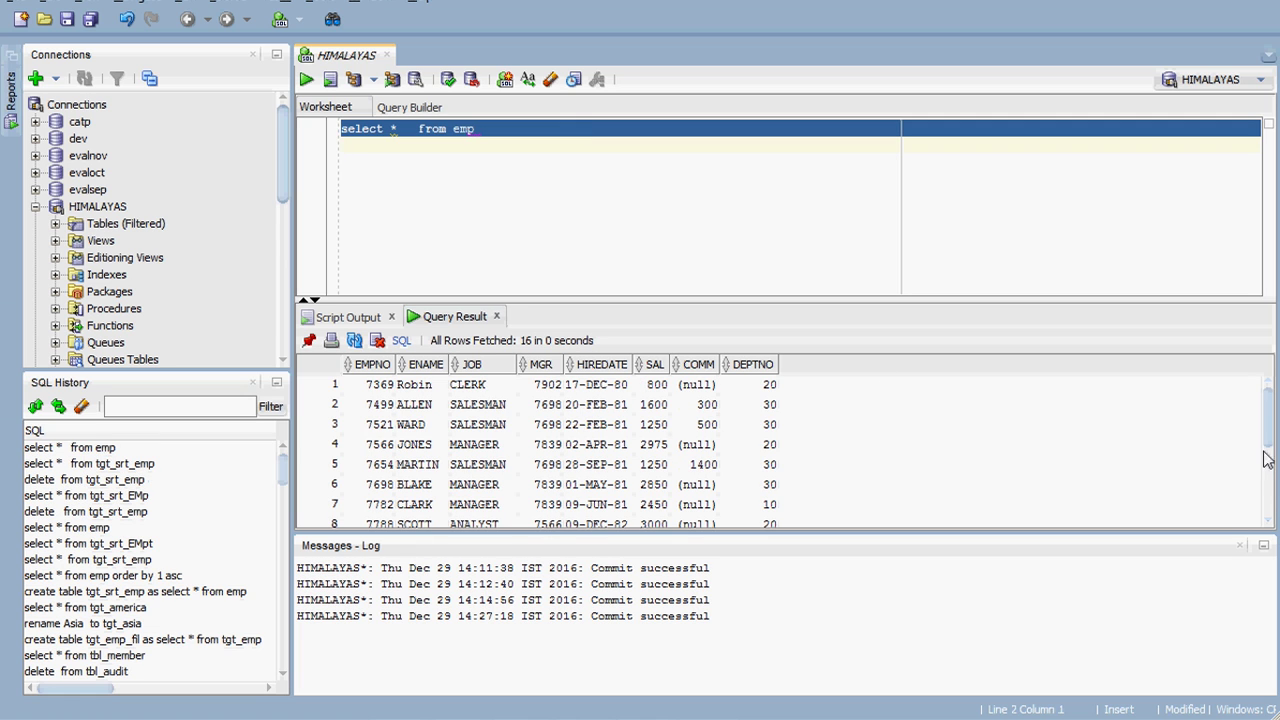
{"action": "mouse_move", "coordinate": [1270, 450]}
{"action": "left_mouse_down"}
{"action": "mouse_move", "coordinate": [1274, 520]}
{"action": "mouse_move", "coordinate": [1268, 440]}
{"action": "left_mouse_up"}
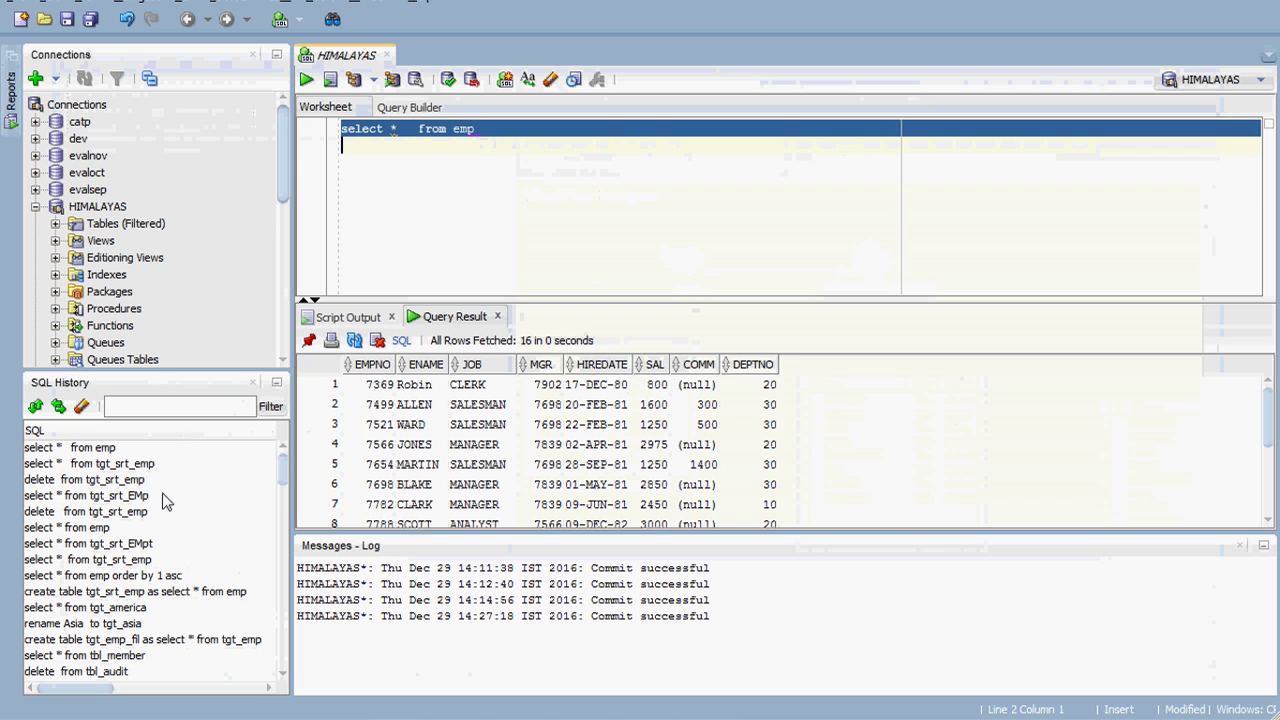
Reuse the earlier "delete from tgt_srt_emp" statement to clear the target table and commit the deletion.
{"action": "double_click", "coordinate": [170, 479]}
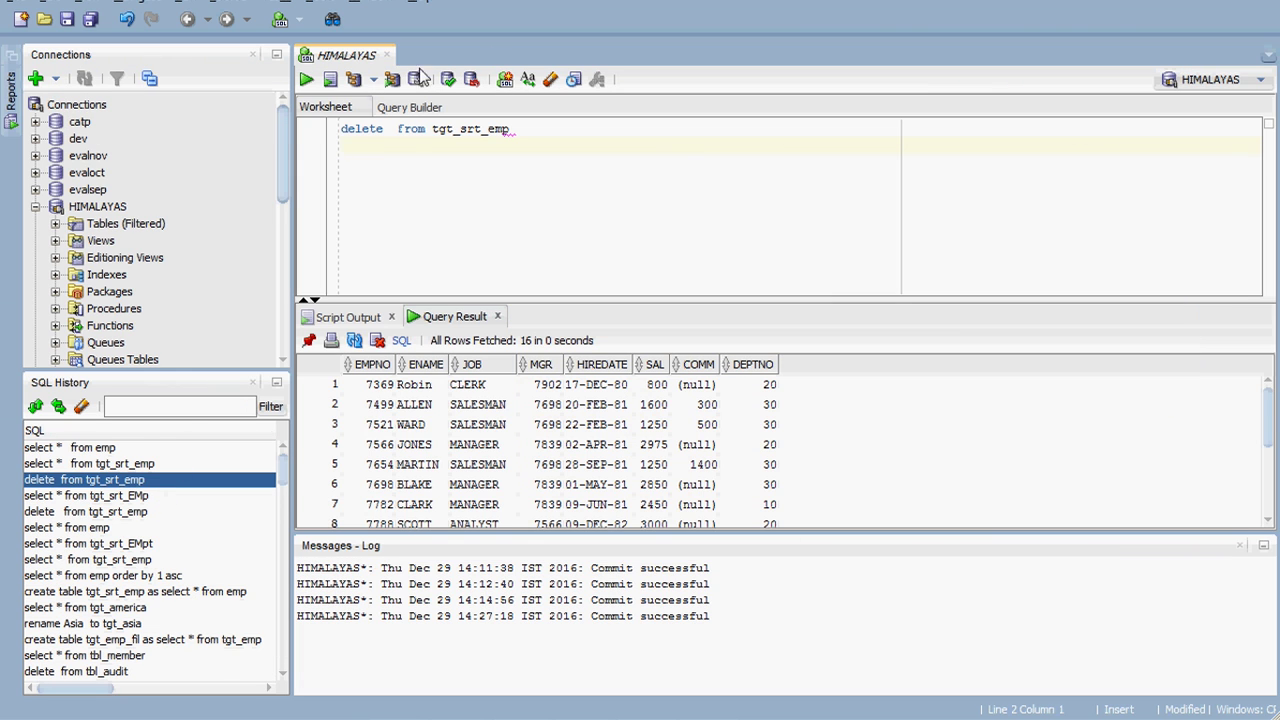
{"action": "left_click", "coordinate": [306, 79]}
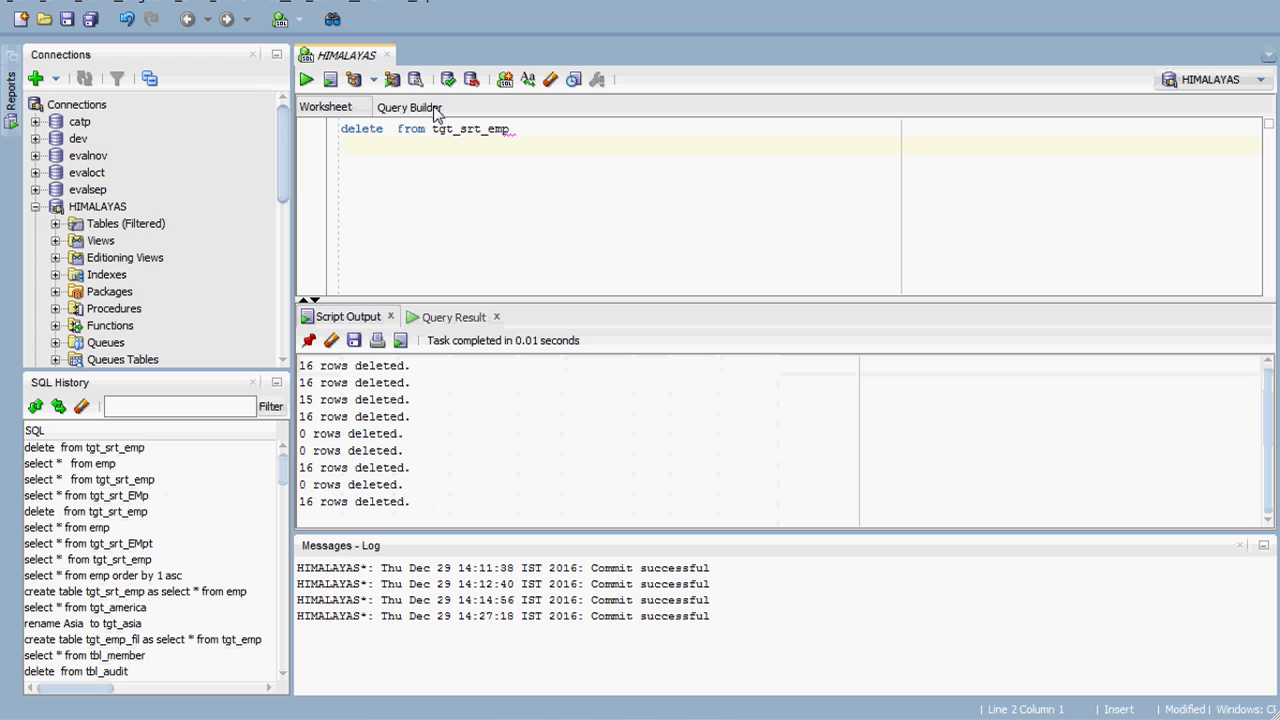
{"action": "left_click", "coordinate": [452, 79]}
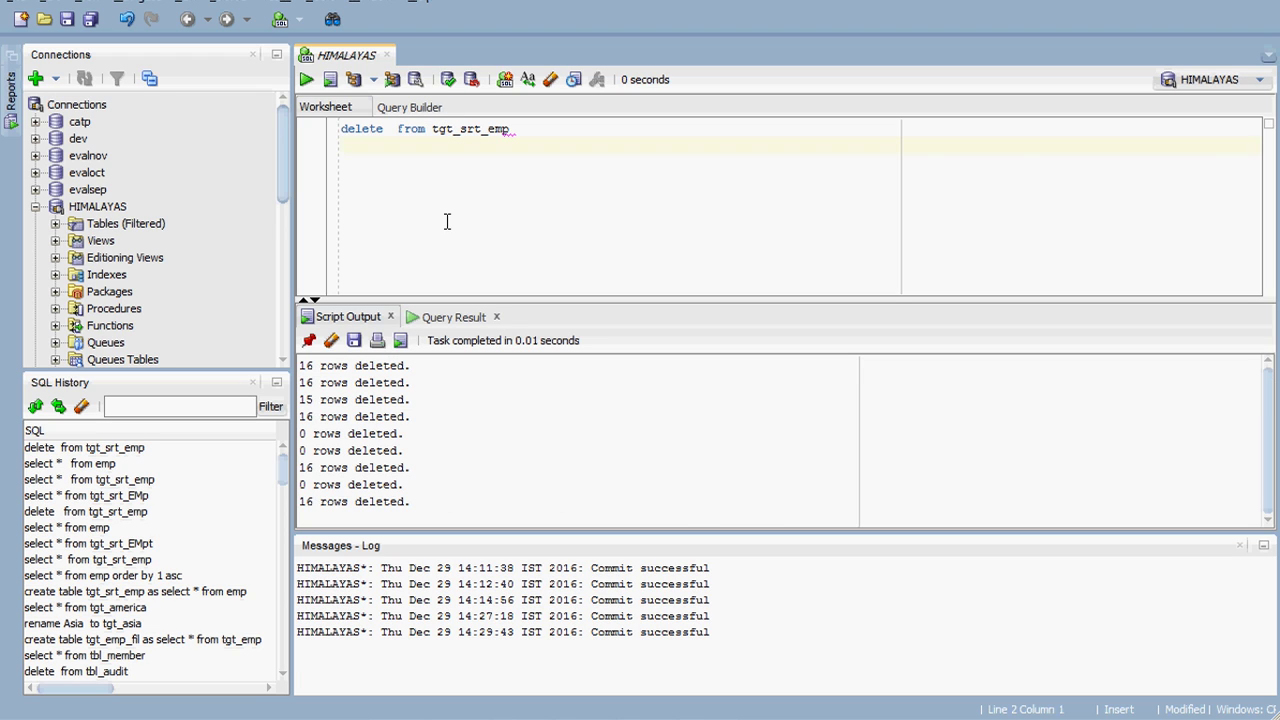
Load "select * from tgt_srt_emp" from the SQL history and run it to check the target table.
{"action": "left_click", "coordinate": [155, 545]}
{"action": "double_click", "coordinate": [155, 548]}
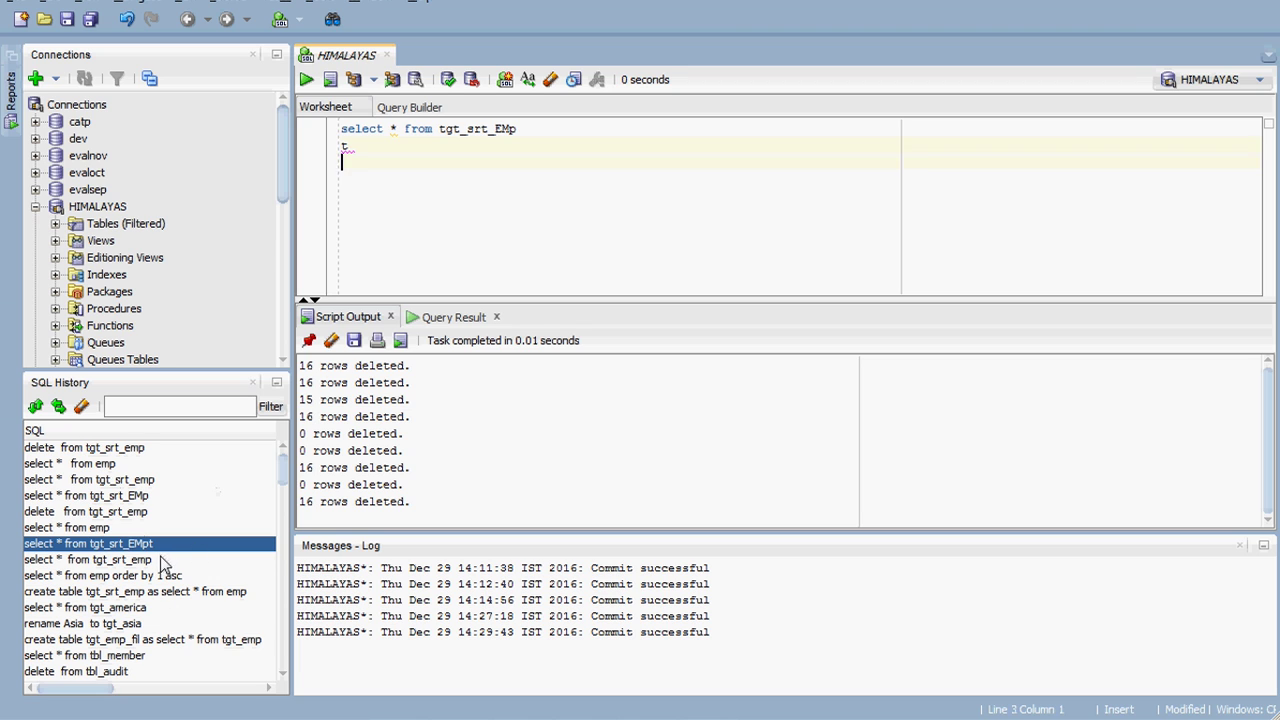
{"action": "double_click", "coordinate": [165, 561]}
{"action": "left_click", "coordinate": [306, 80]}
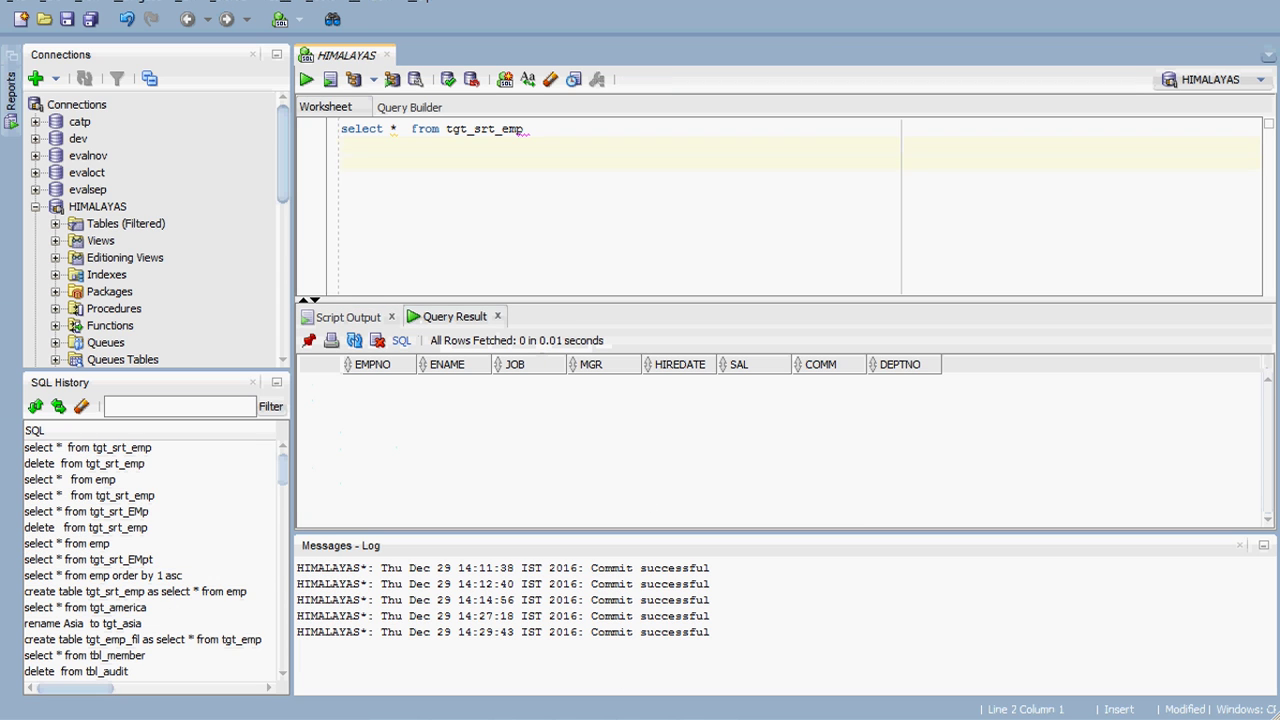
Switch to Workflow Manager and start the workflow wf_m_srt_emp with Distinct enabled in the Sorter.
{"action": "key", "text": "alt+Tab"}
{"action": "right_click", "coordinate": [593, 375]}
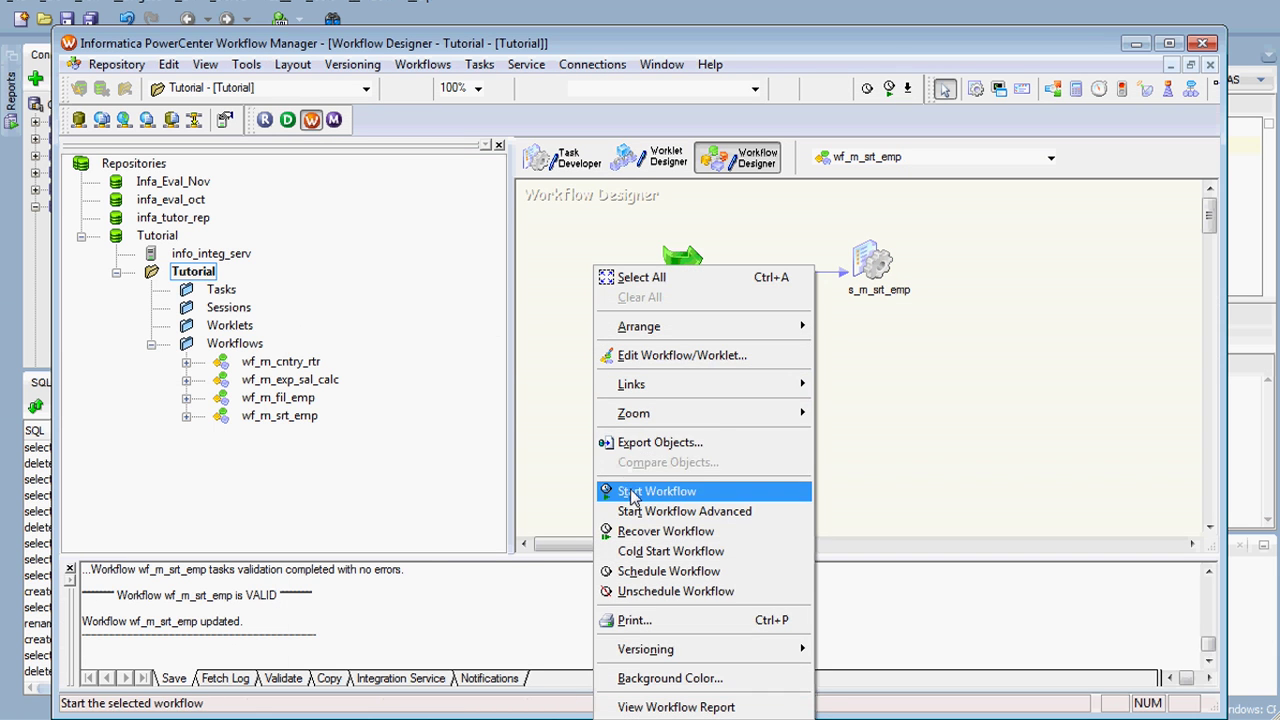
{"action": "left_click", "coordinate": [630, 492]}
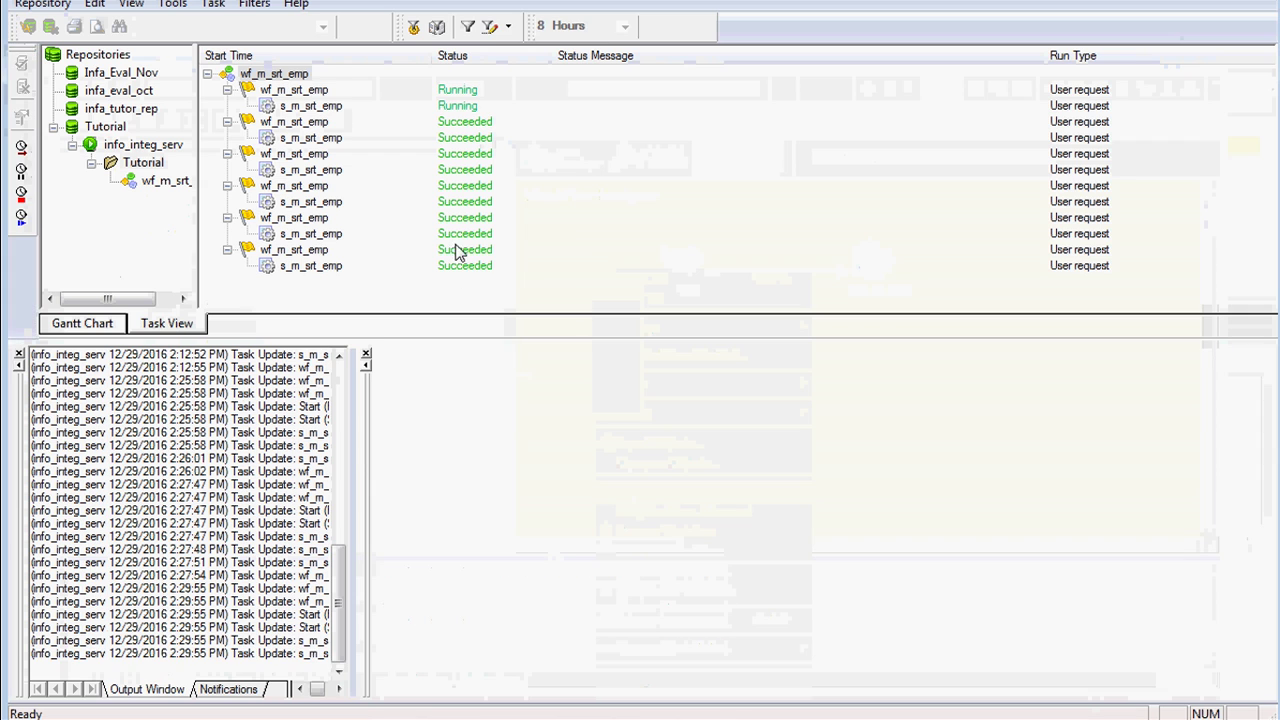
Show the run properties of the latest s_m_srt_emp session run and examine its source and target row statistics.
{"action": "right_click", "coordinate": [304, 105]}
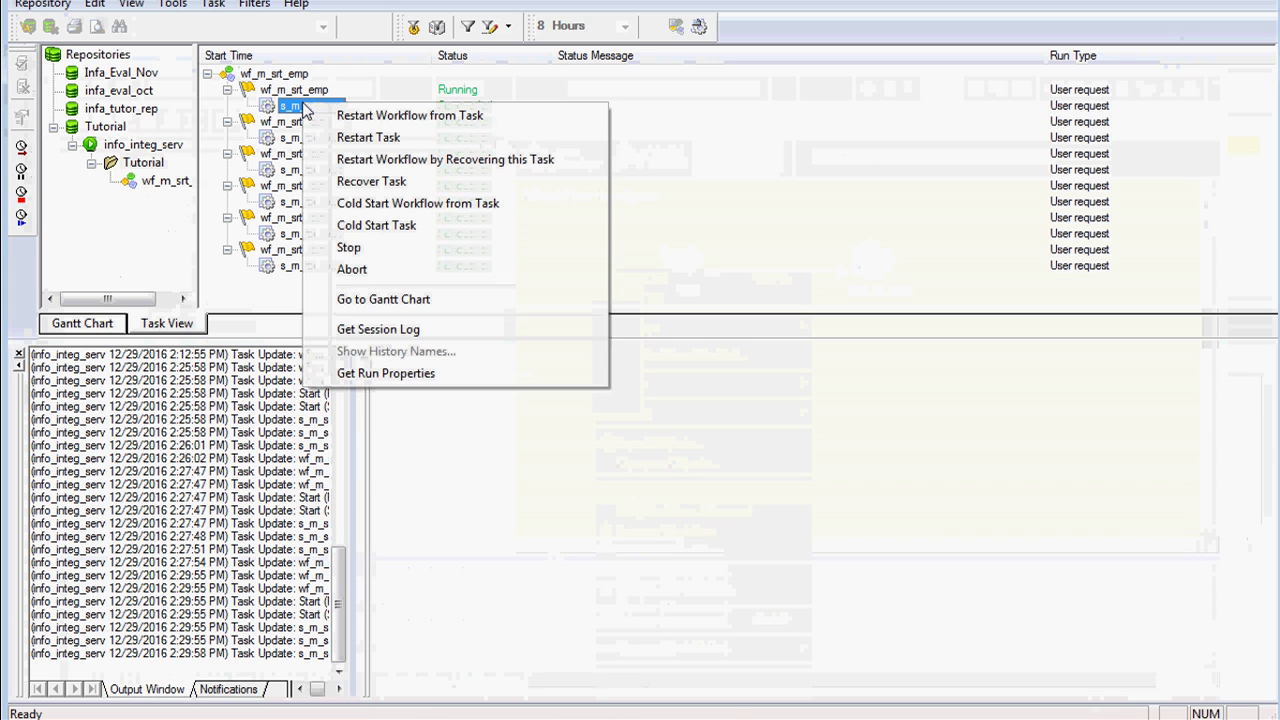
{"action": "left_click", "coordinate": [366, 373]}
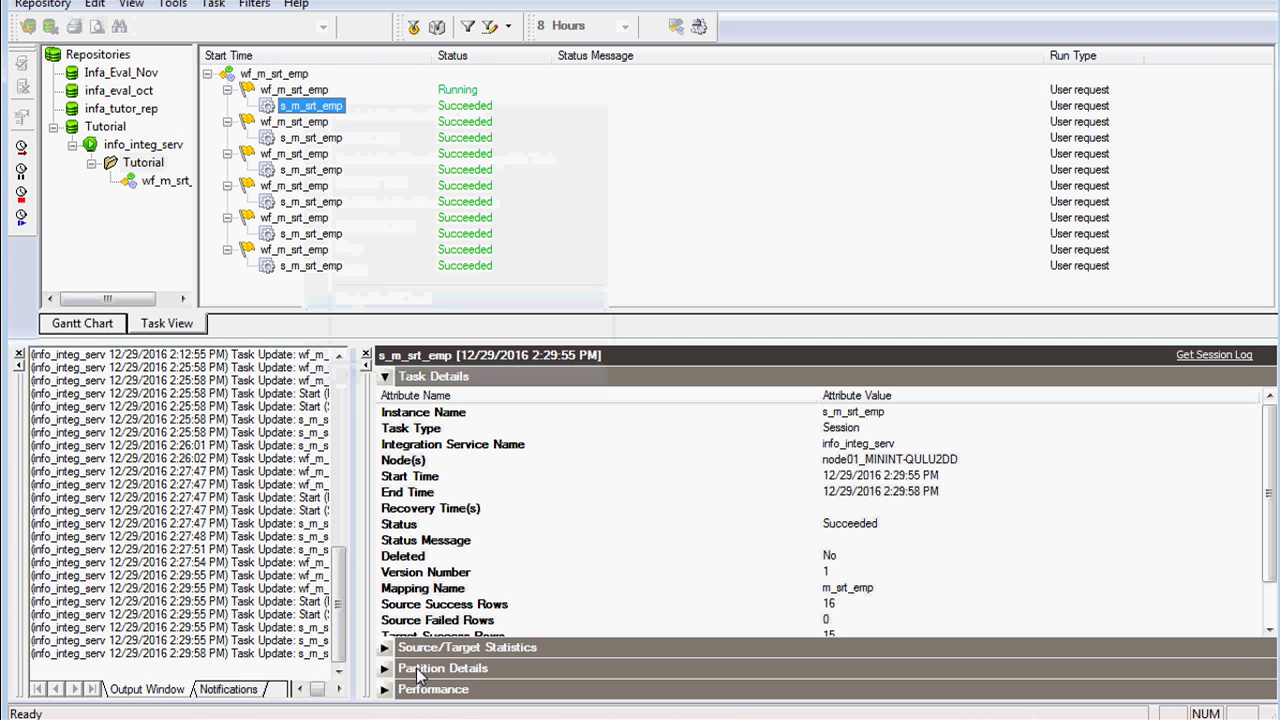
{"action": "left_click", "coordinate": [386, 656]}
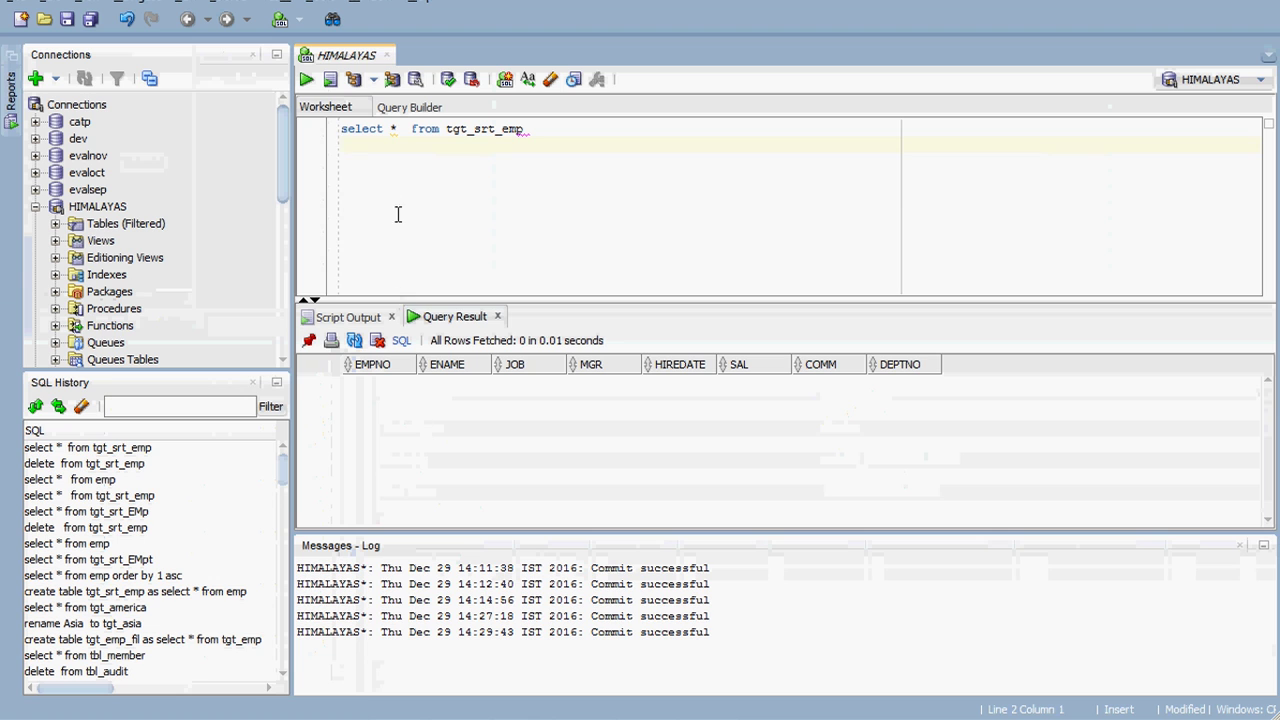
Rerun the tgt_srt_emp query in SQL Developer, count the result rows and review the loaded data.
{"action": "left_click", "coordinate": [311, 87]}
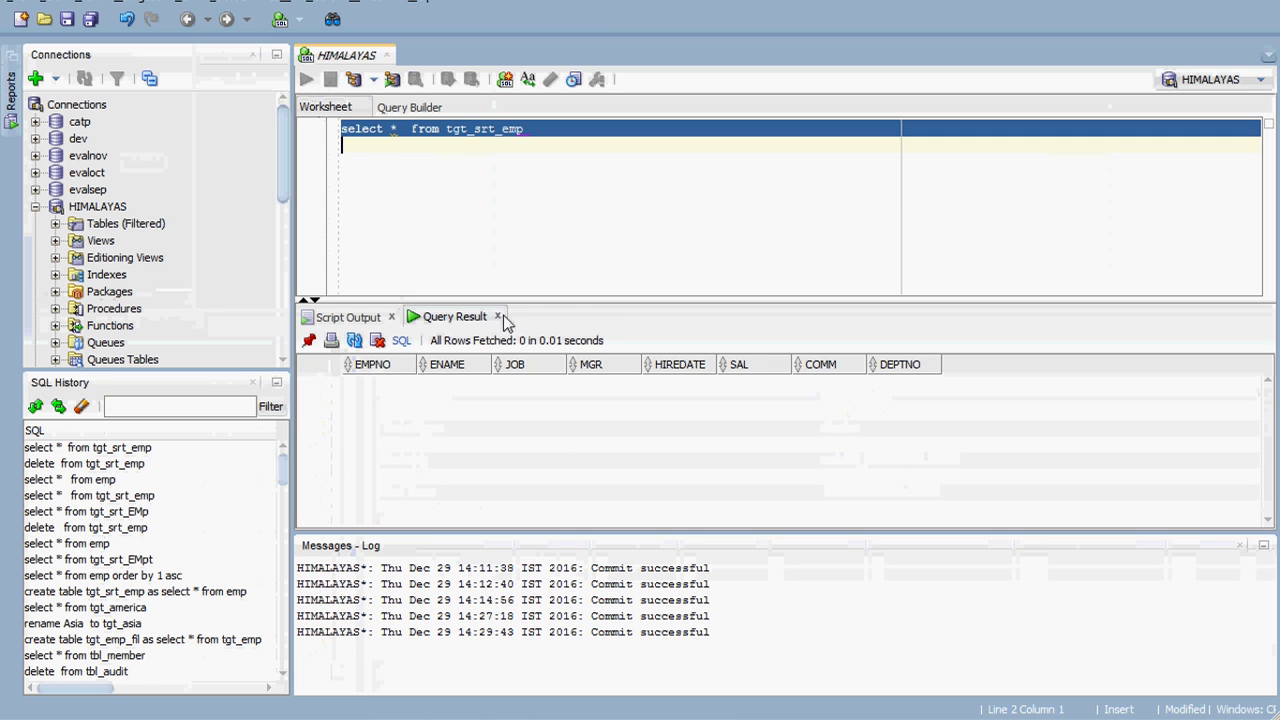
{"action": "left_click", "coordinate": [572, 443]}
{"action": "right_click", "coordinate": [572, 443]}
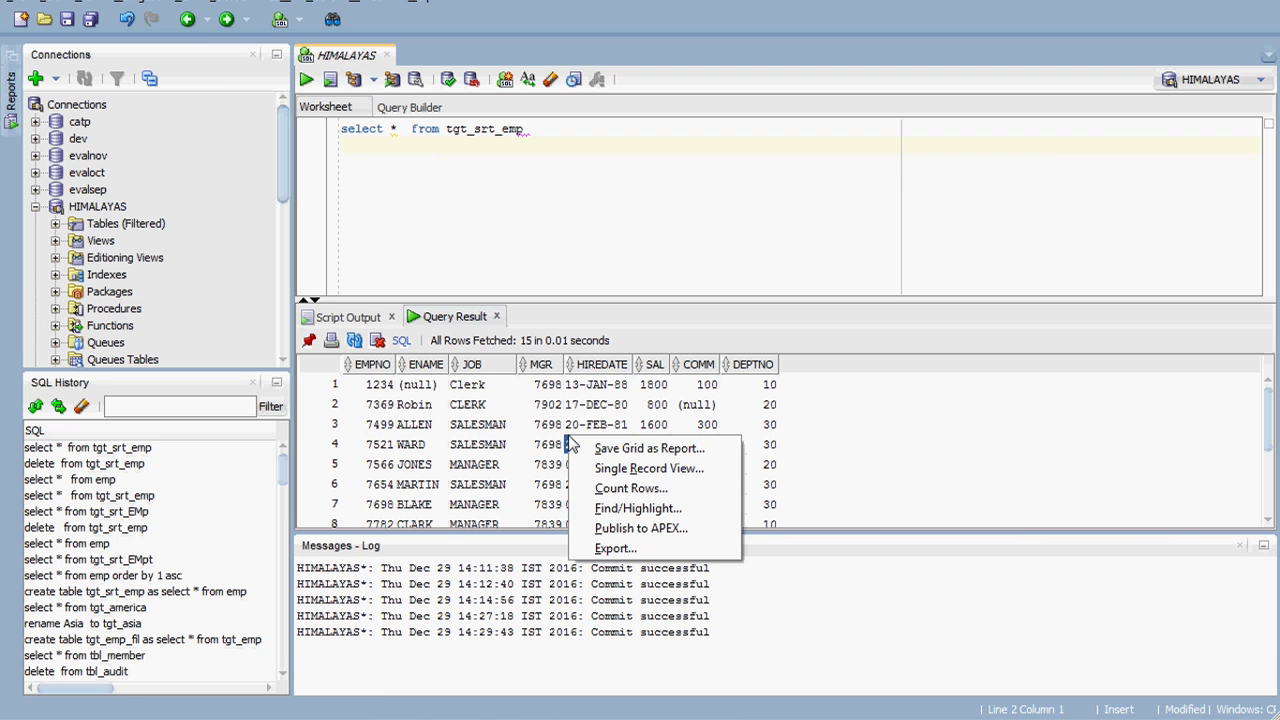
{"action": "left_click", "coordinate": [624, 488]}
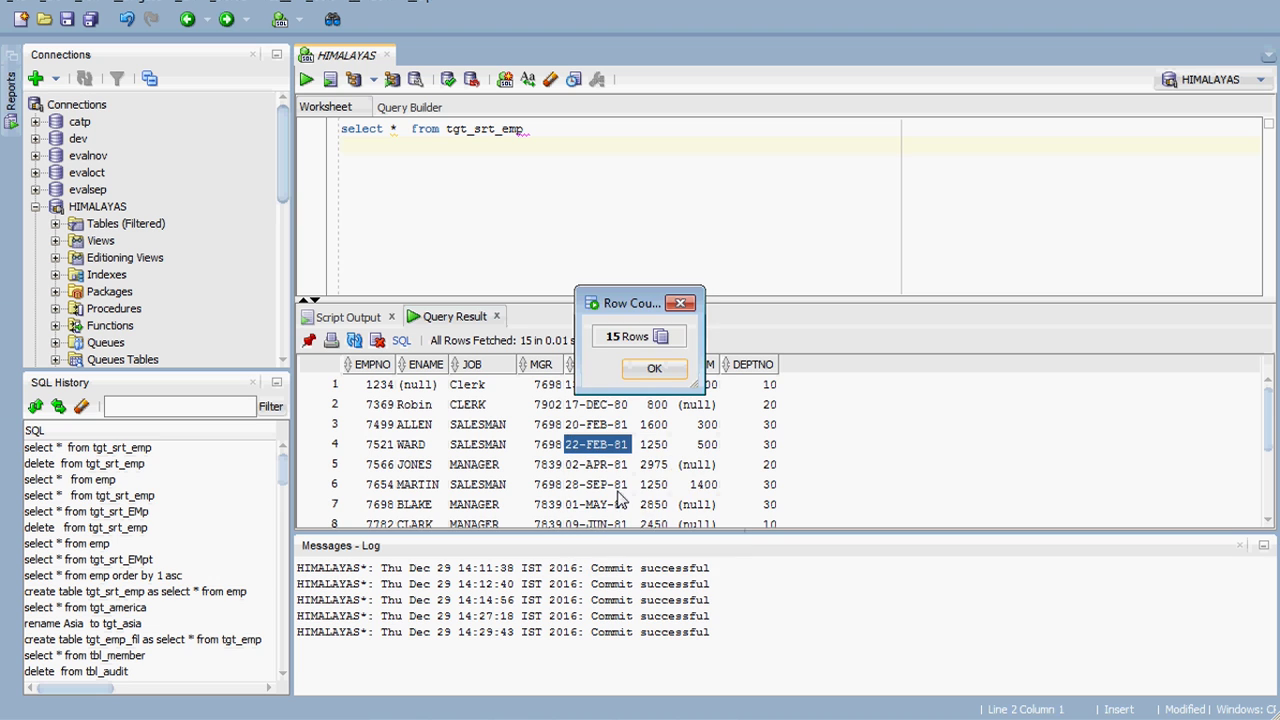
{"action": "left_click", "coordinate": [660, 372]}
{"action": "left_click_drag", "start_coordinate": [1270, 437], "coordinate": [1269, 372]}
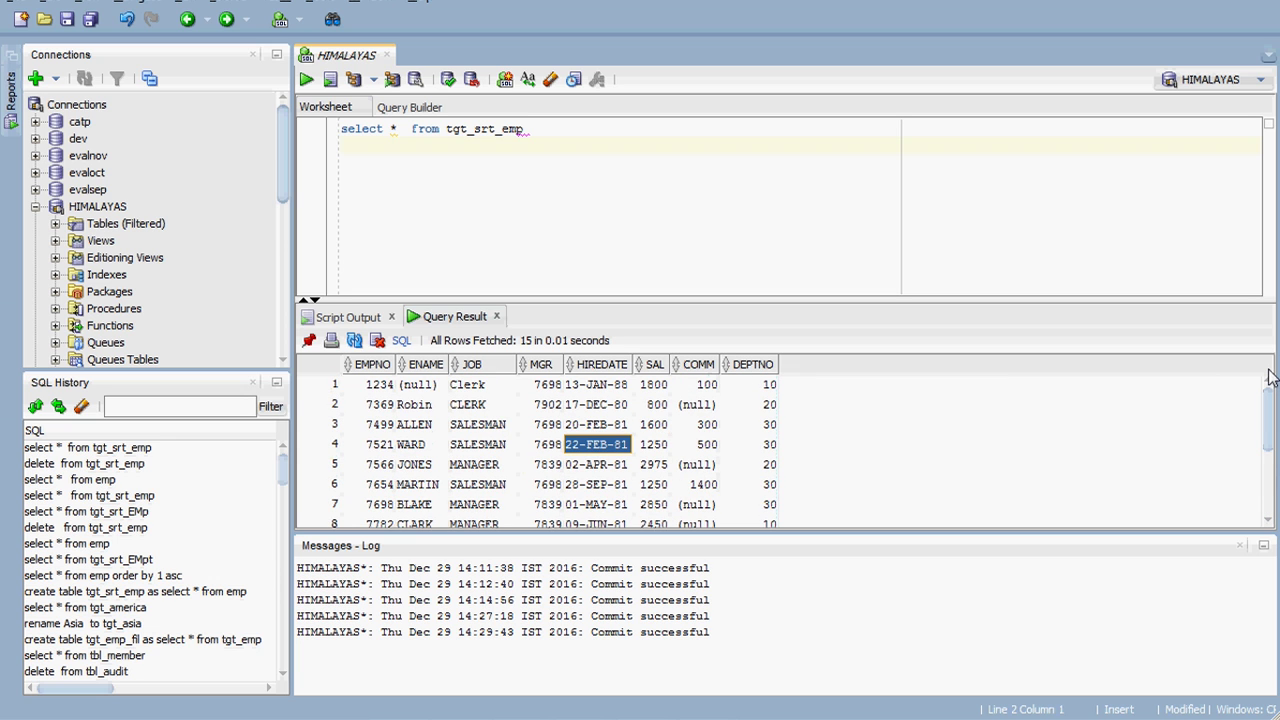
Reopen the srt_emp Sorter in Designer, review its key ports and properties, and close it without changes.
{"action": "key", "text": "alt+Tab"}
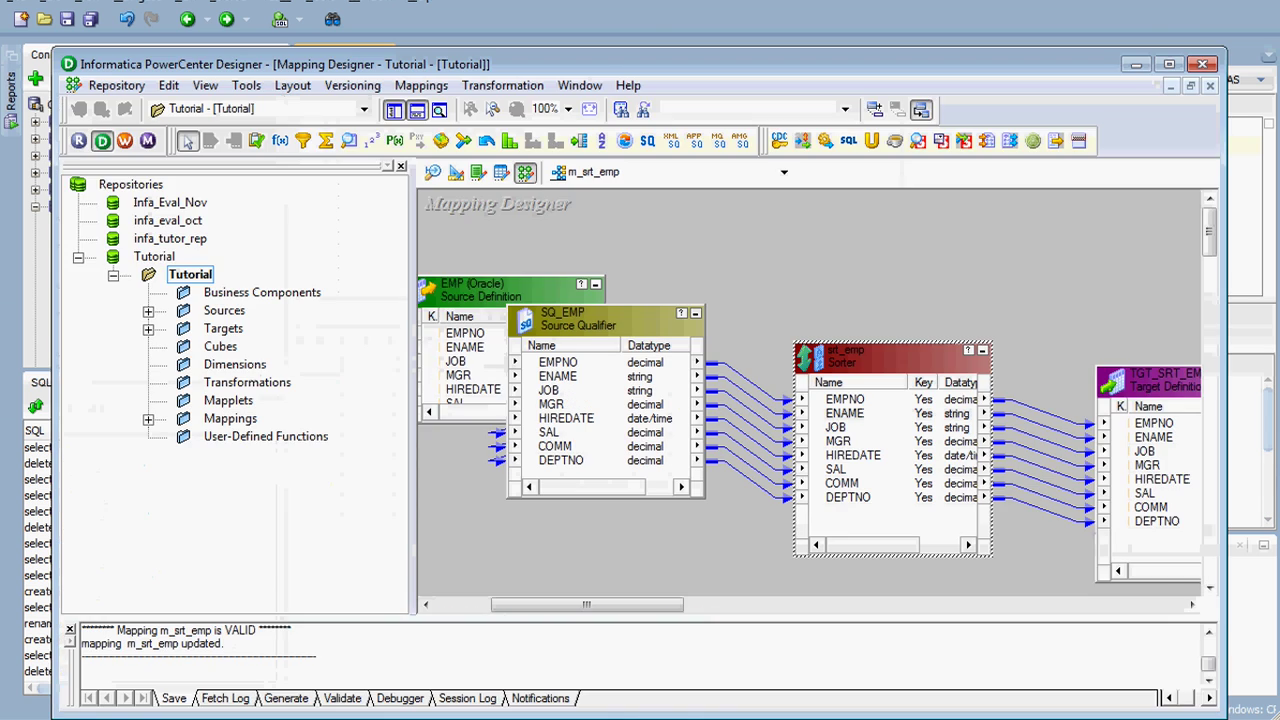
{"action": "double_click", "coordinate": [867, 458]}
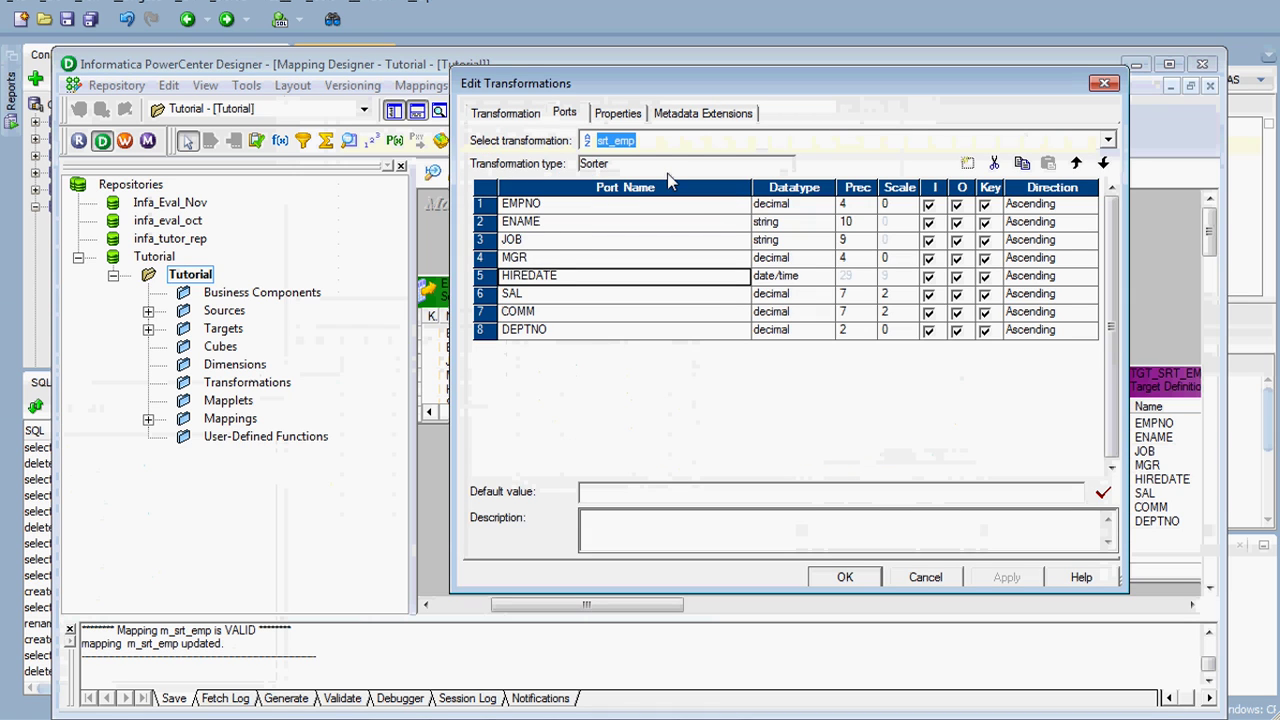
{"action": "left_click", "coordinate": [620, 114]}
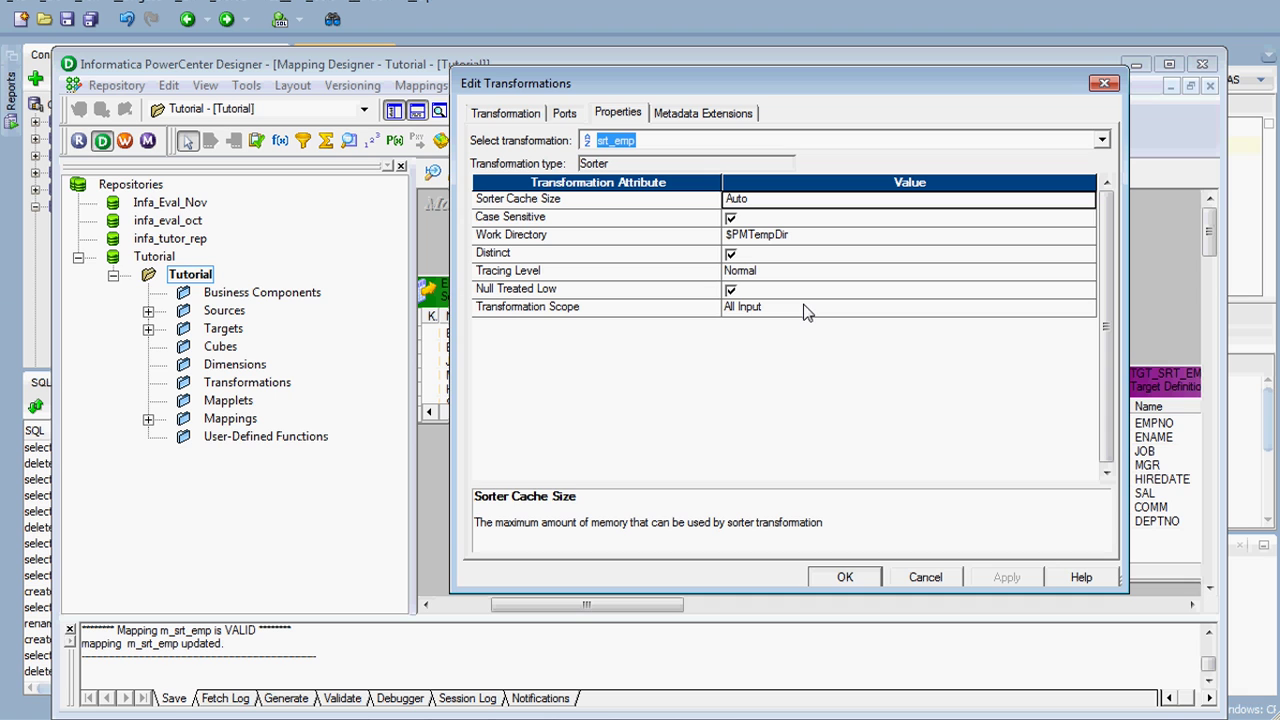
{"action": "left_click", "coordinate": [910, 580]}
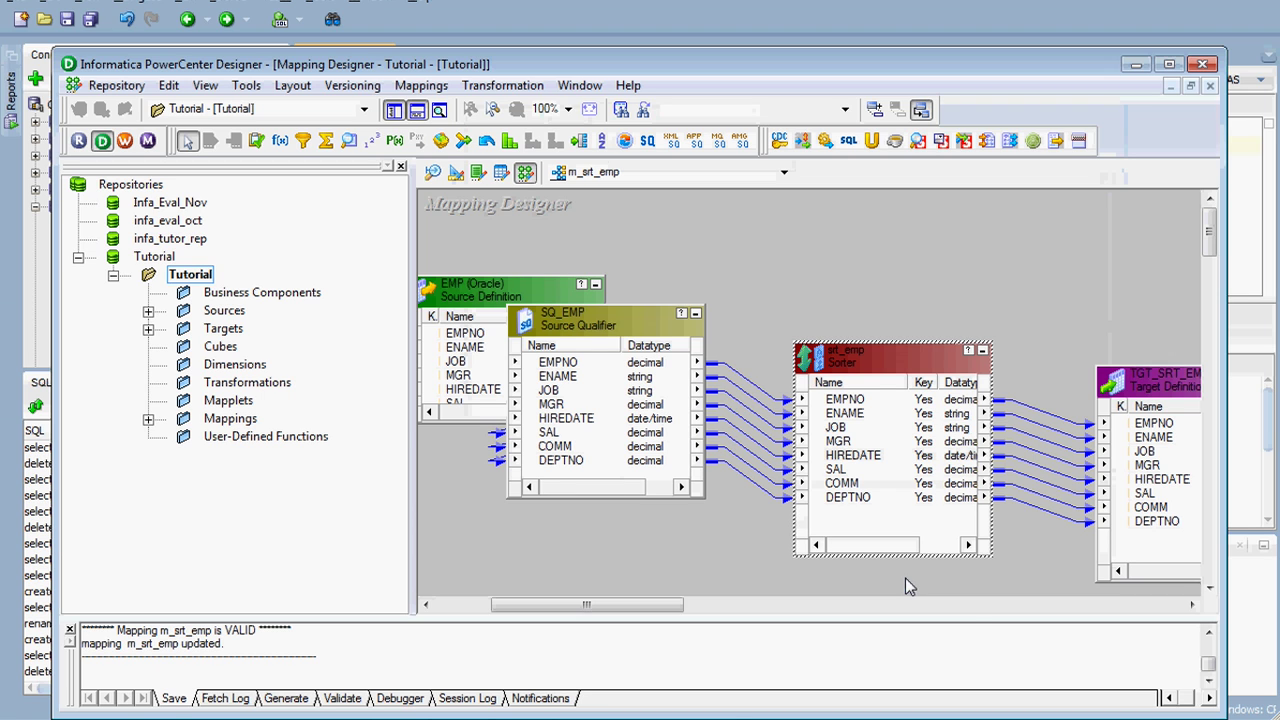
{"action": "left_click", "coordinate": [1106, 716]}
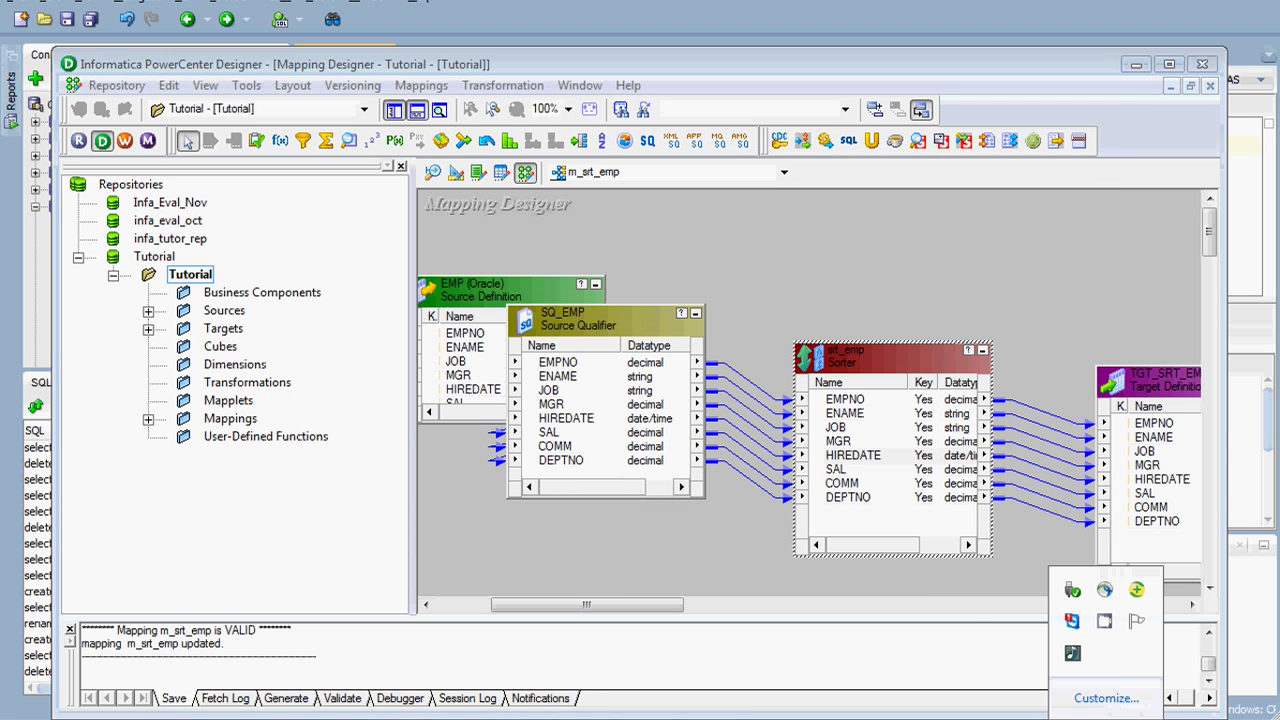